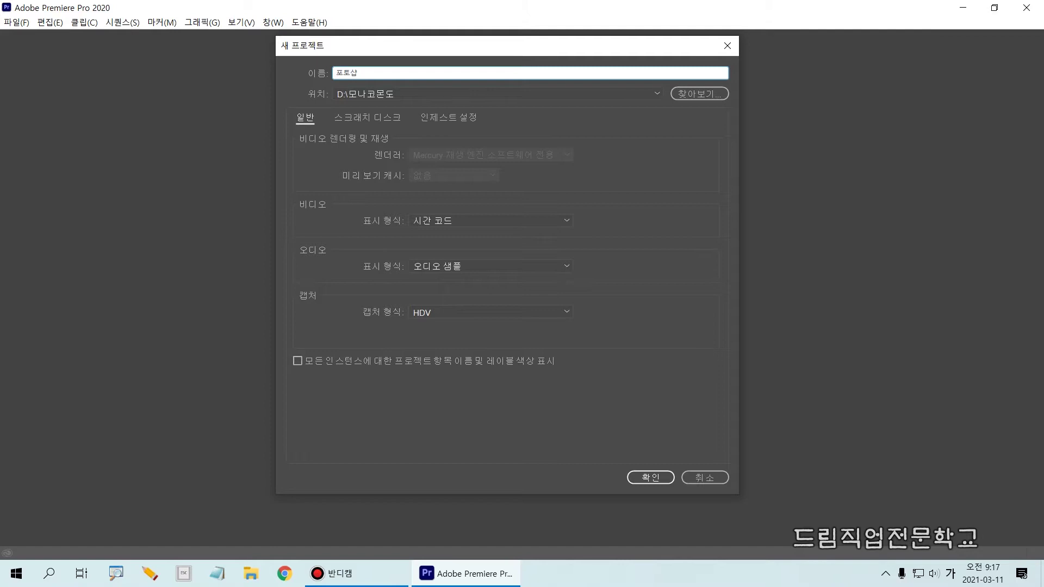
- Name the new project 포토샵활용편 and create it in D:\모나코몬도
text(편)
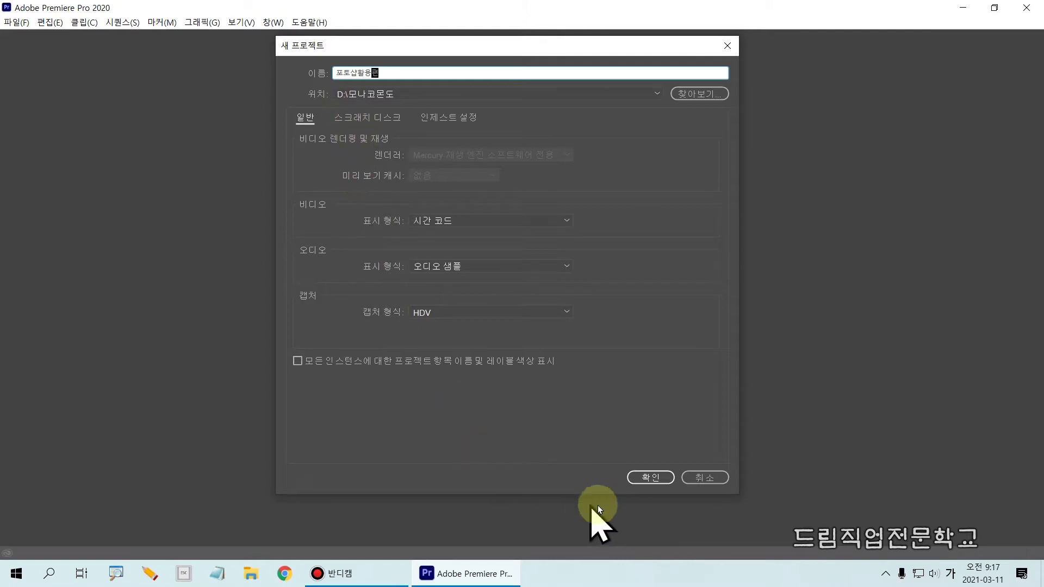
click(643, 480)
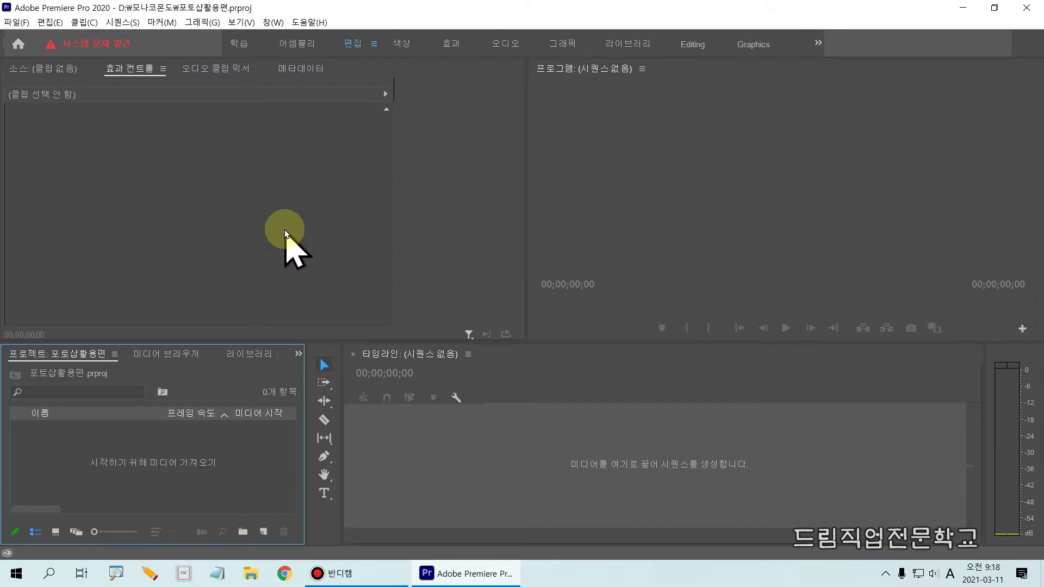
- Create a new sequence from the custom 1920x1080 preset, keeping the default sequence name
key(ctrl+n)
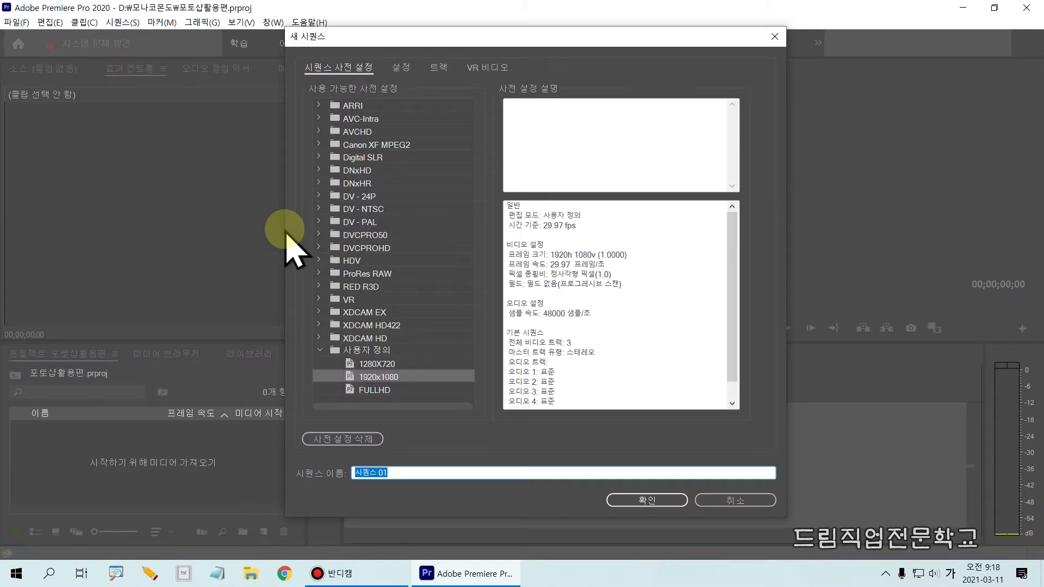
click(332, 371)
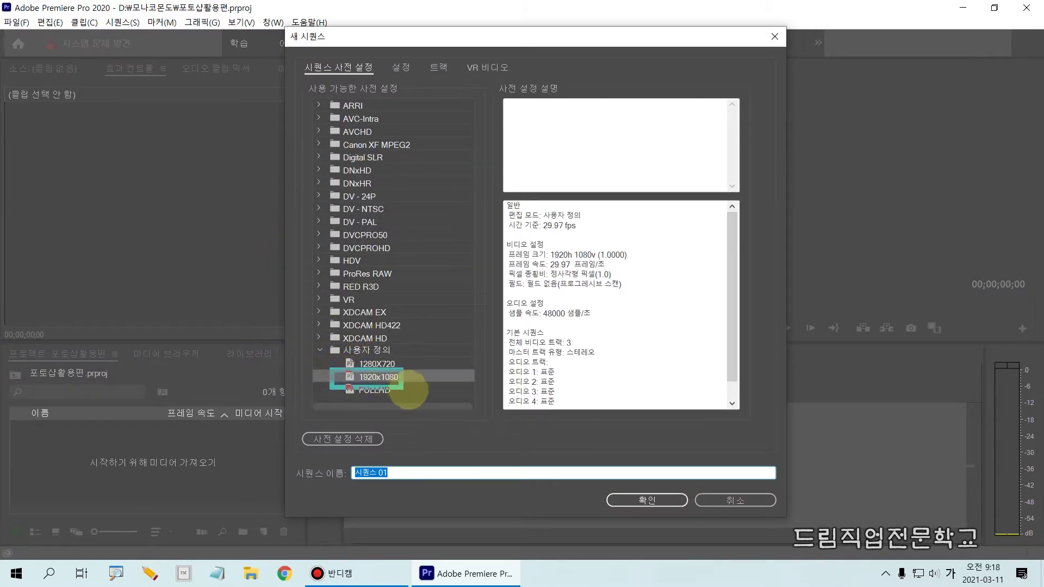
click(369, 377)
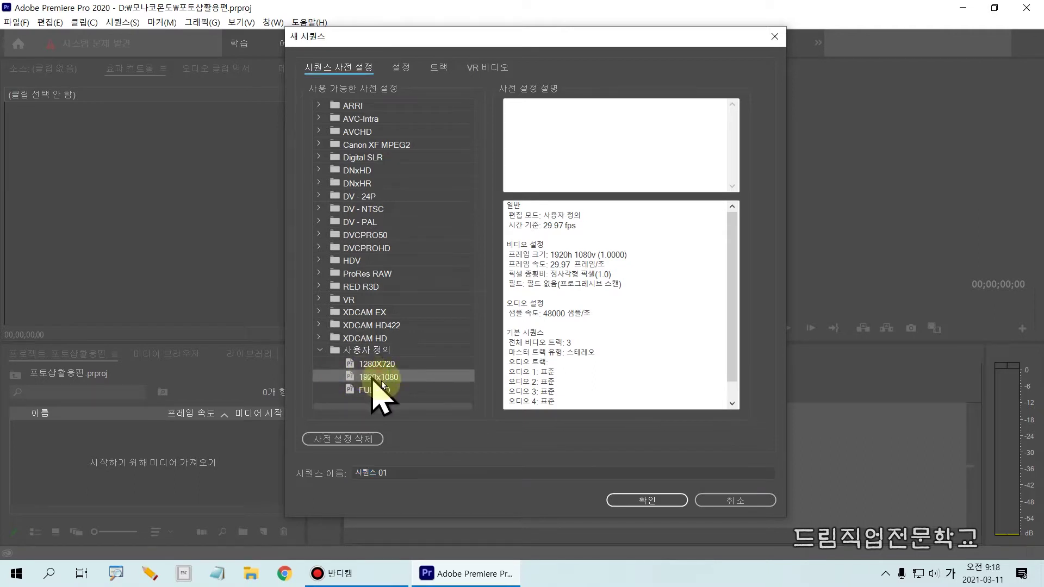
click(647, 500)
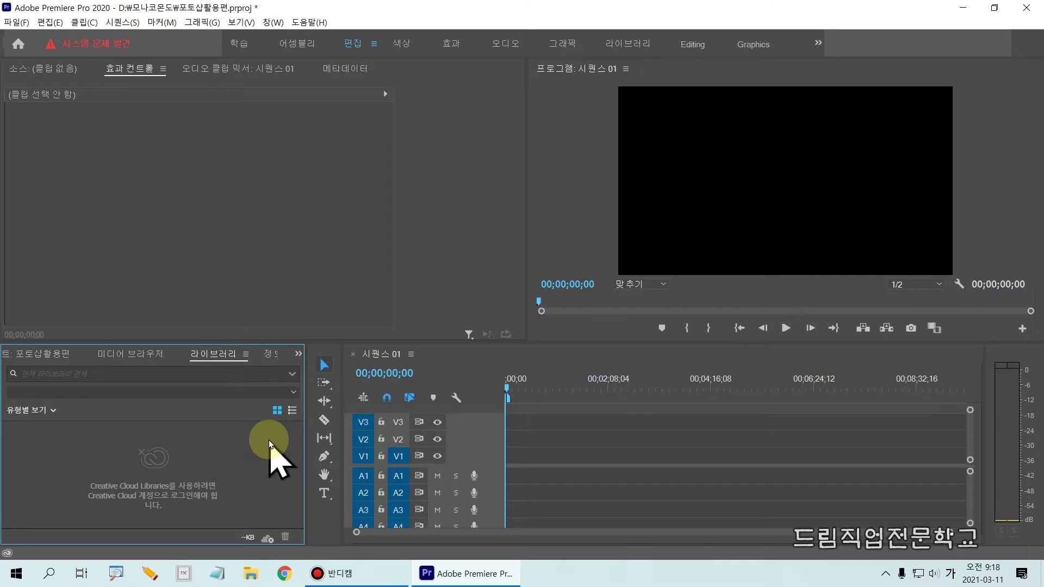
- Start a media import and browse to the 프리미어프로 > 6일차 folder
key(ctrl+i)
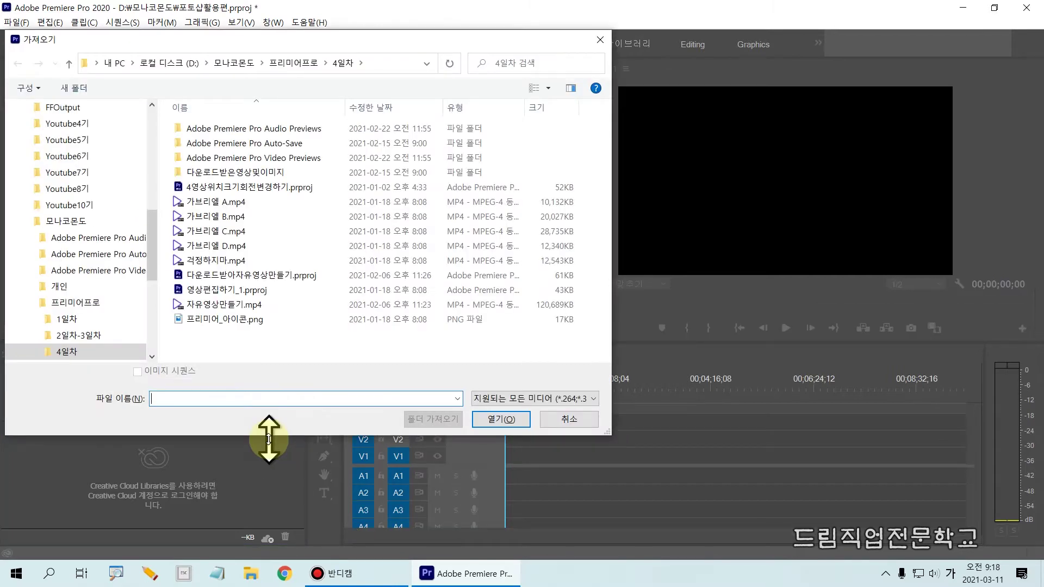
drag(240, 41, 451, 23)
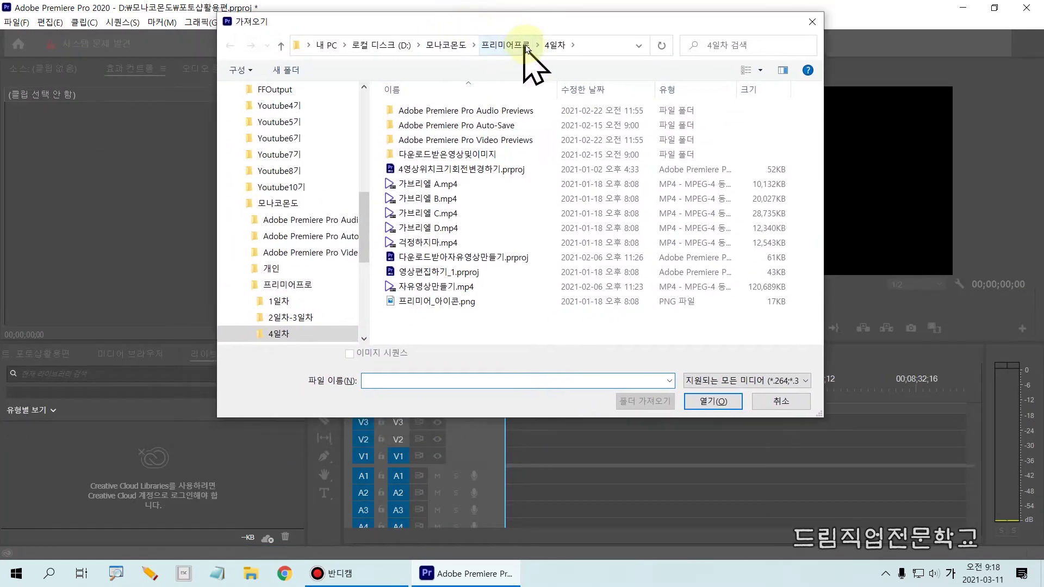
click(524, 48)
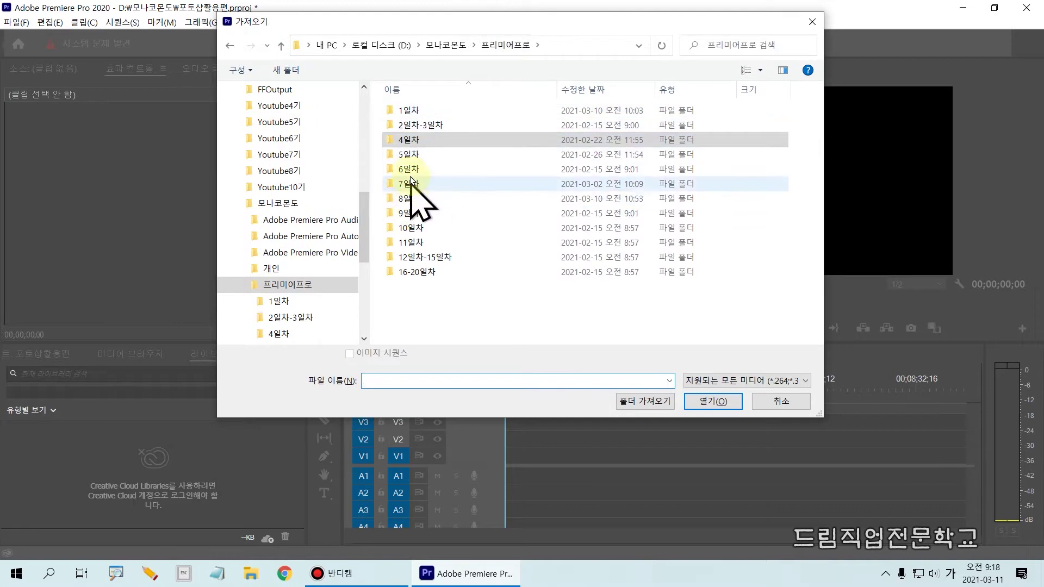
double_click(410, 170)
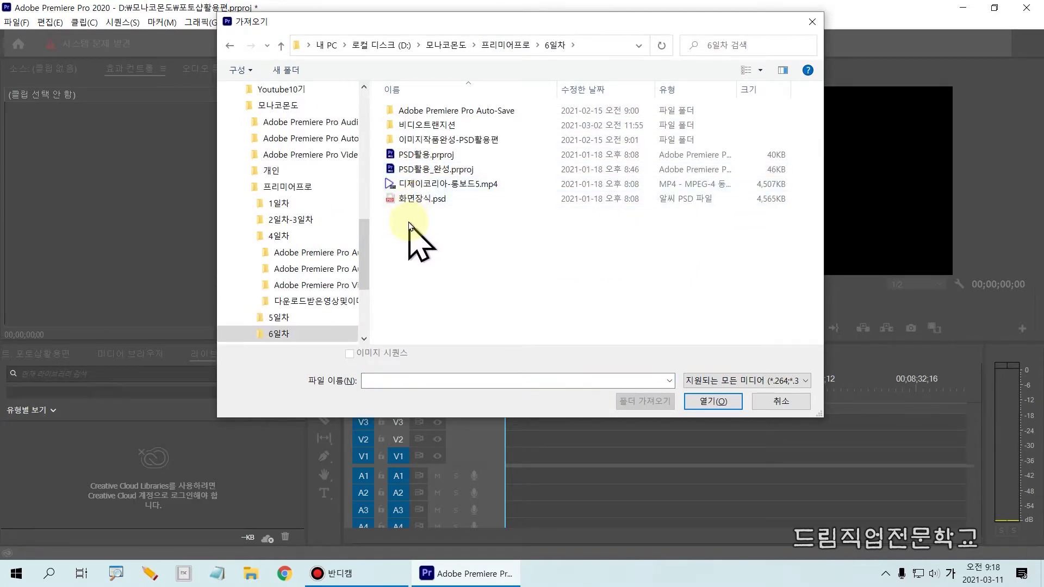
mouse_move(376, 142)
mouse_down()
mouse_move(516, 180)
mouse_move(519, 166)
mouse_up()
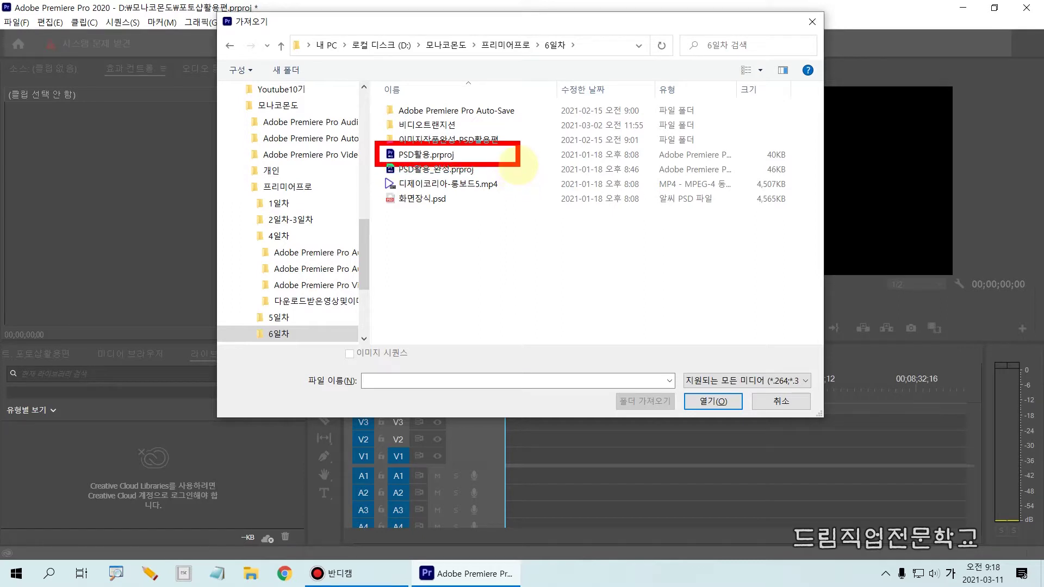
drag(519, 164, 520, 179)
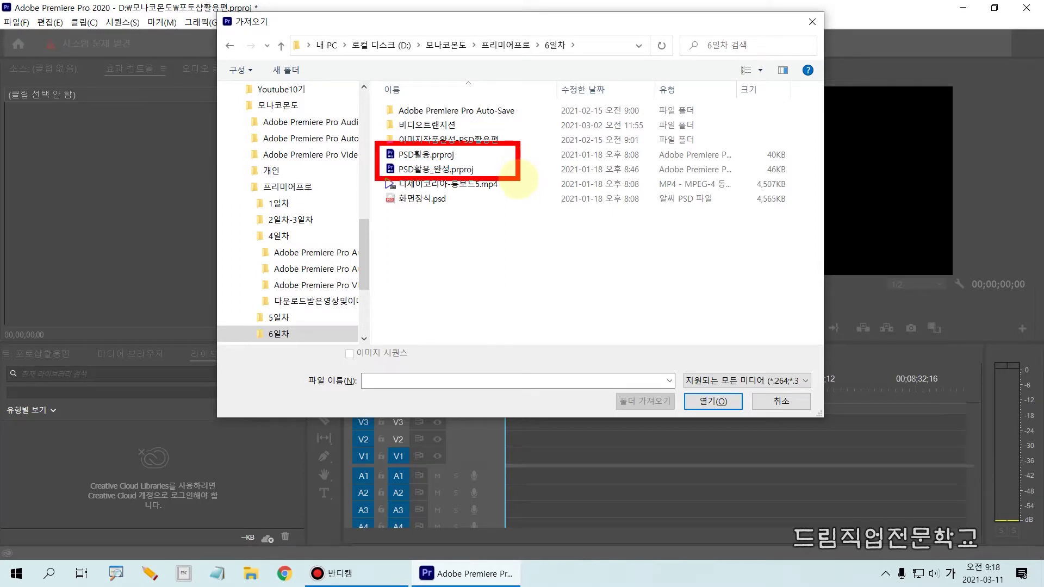
drag(519, 180, 520, 193)
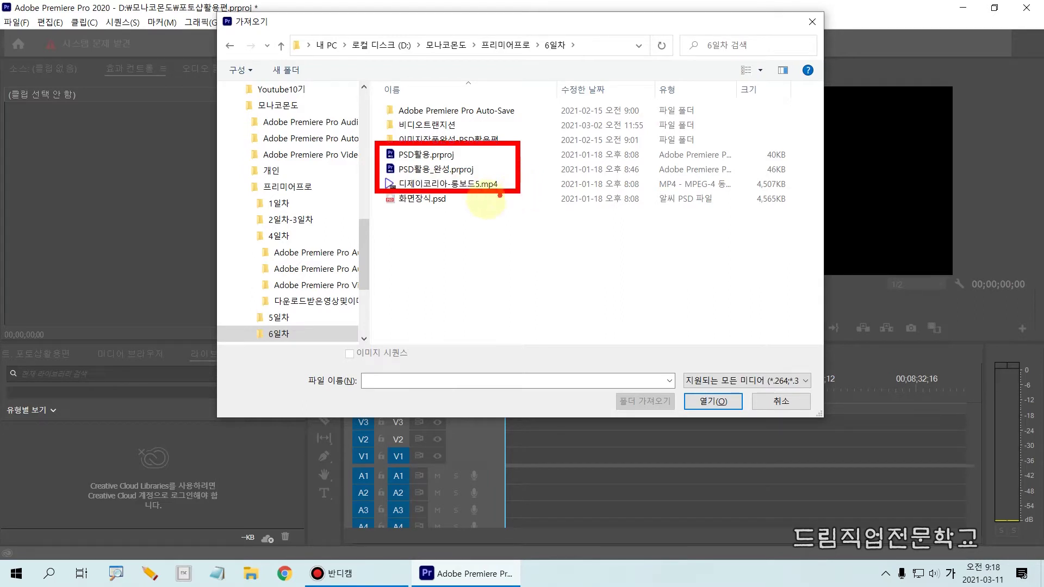
mouse_move(492, 190)
mouse_down()
mouse_move(483, 188)
mouse_move(498, 176)
mouse_move(509, 183)
mouse_move(495, 193)
mouse_up()
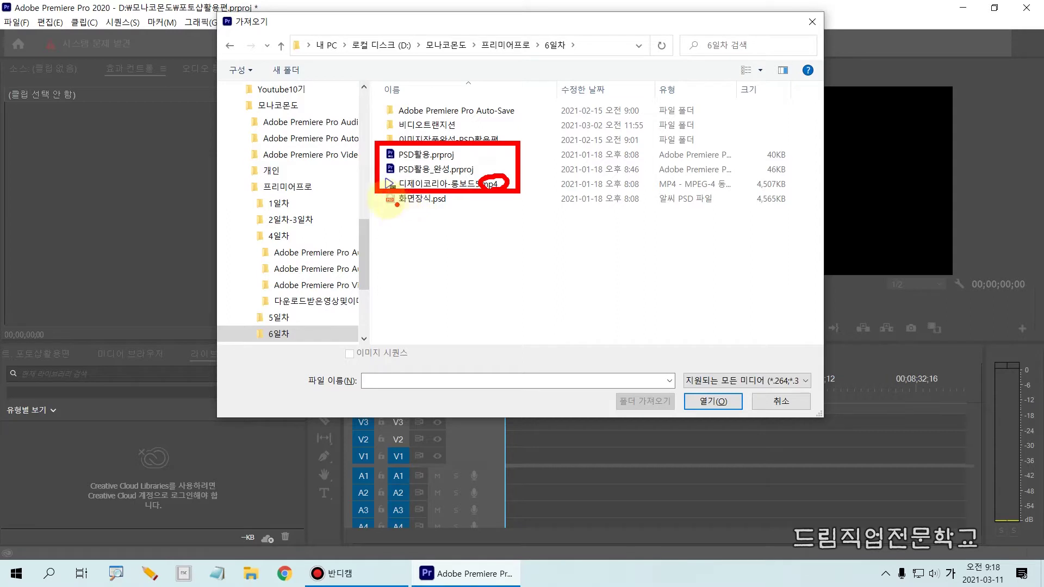
mouse_move(371, 192)
mouse_down()
mouse_move(446, 224)
mouse_move(467, 216)
mouse_up()
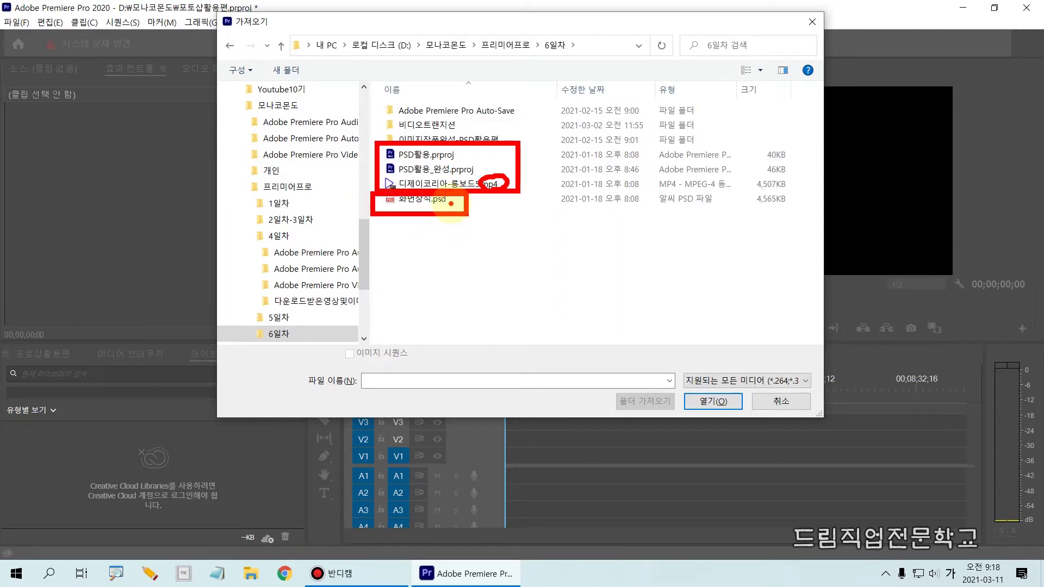
drag(395, 207, 454, 209)
mouse_move(524, 234)
mouse_down()
mouse_move(540, 253)
mouse_move(547, 236)
mouse_move(559, 260)
mouse_up()
mouse_move(597, 208)
mouse_down()
mouse_move(603, 250)
mouse_move(591, 239)
mouse_move(600, 241)
mouse_up()
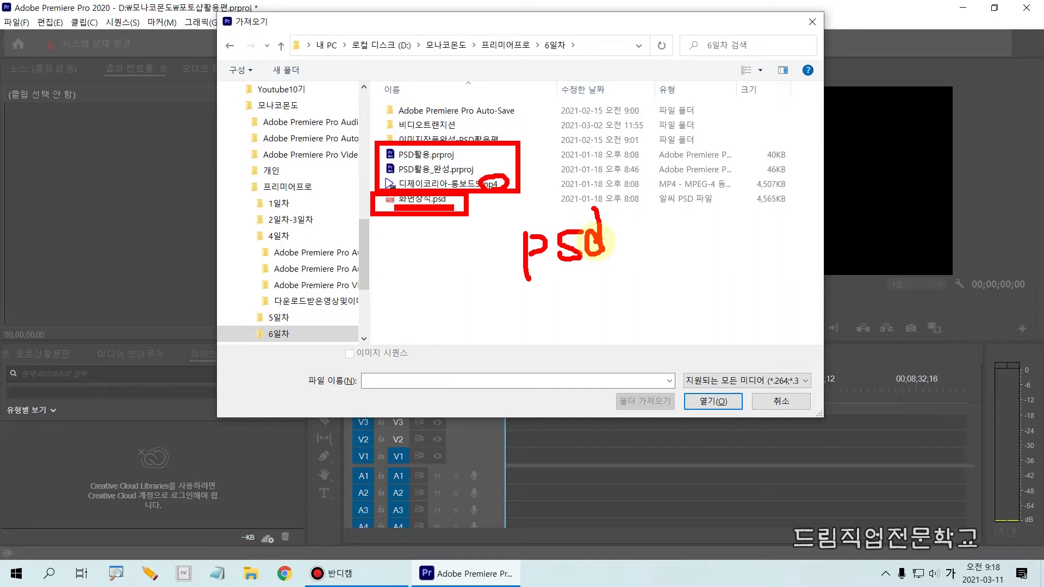
key(Escape)
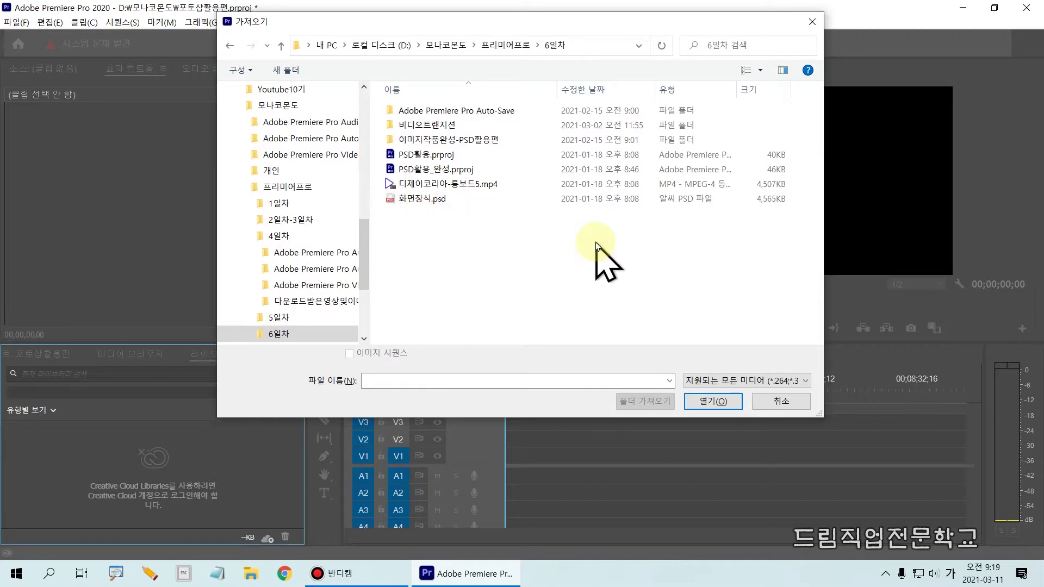
- Import the video 디제이코리아-롱보드5.mp4 into the project
click(444, 187)
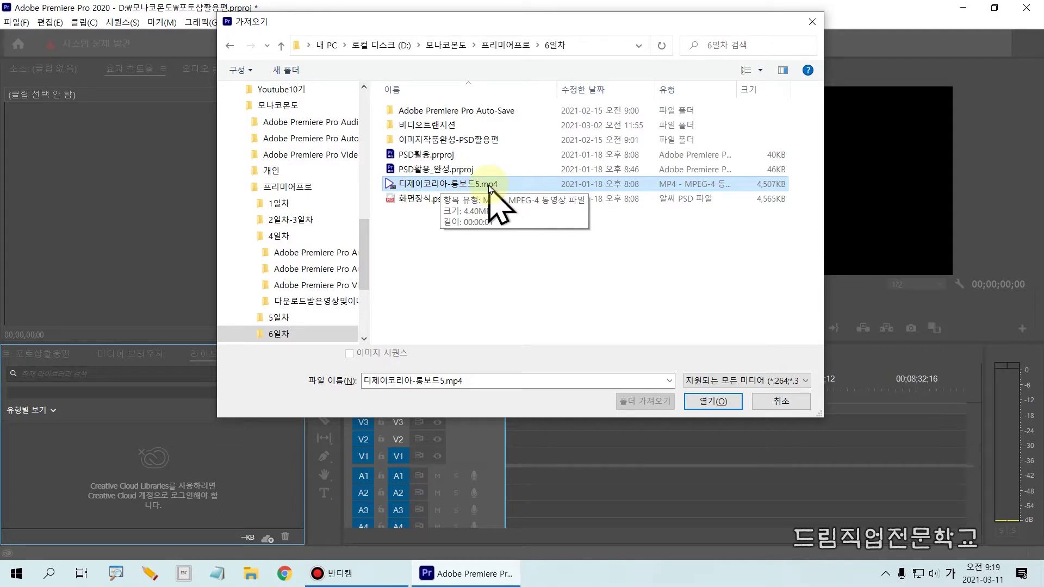
click(708, 403)
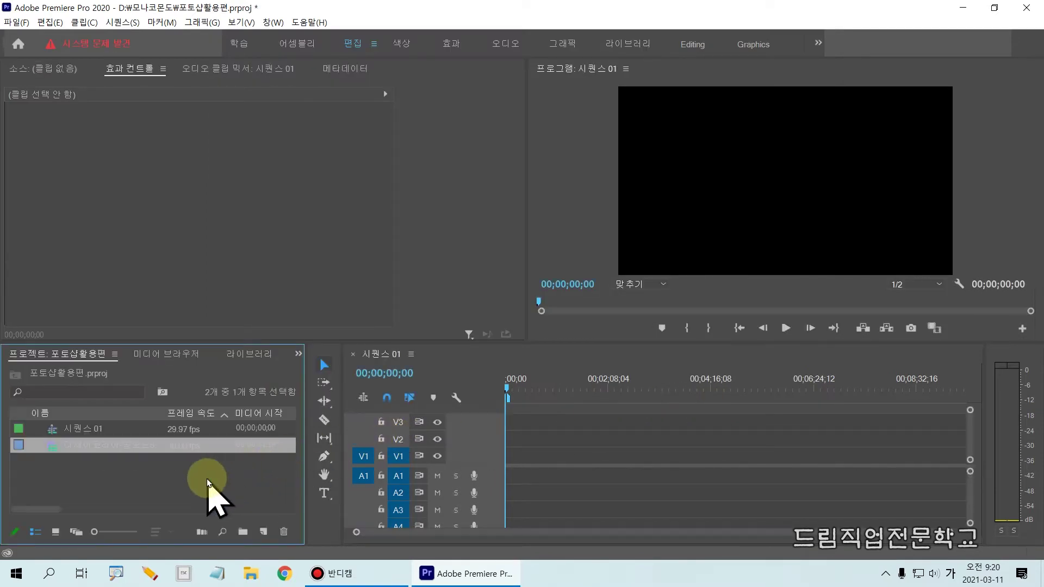
click(206, 478)
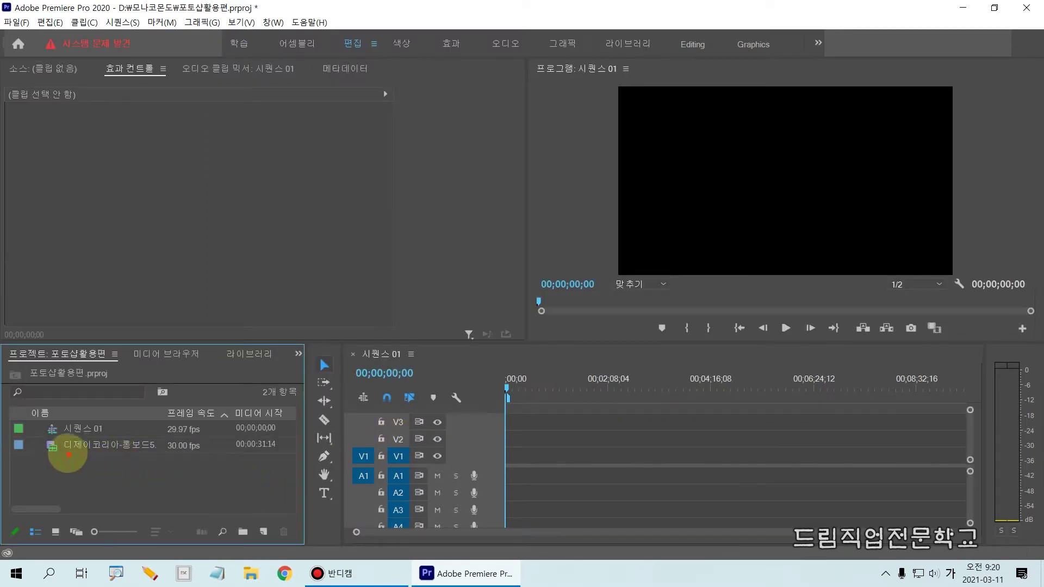
- Place the longboard video at the start of tracks V1 and A1, keeping the existing sequence settings
drag(20, 437, 276, 456)
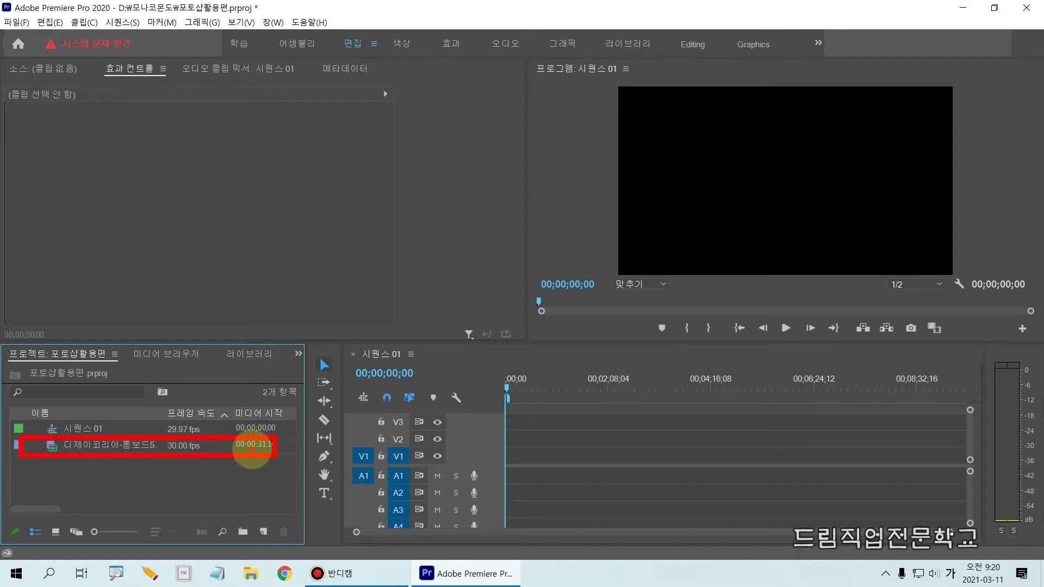
mouse_move(142, 445)
mouse_down()
mouse_move(245, 464)
mouse_move(532, 466)
mouse_move(522, 455)
mouse_move(503, 459)
mouse_move(490, 493)
mouse_up()
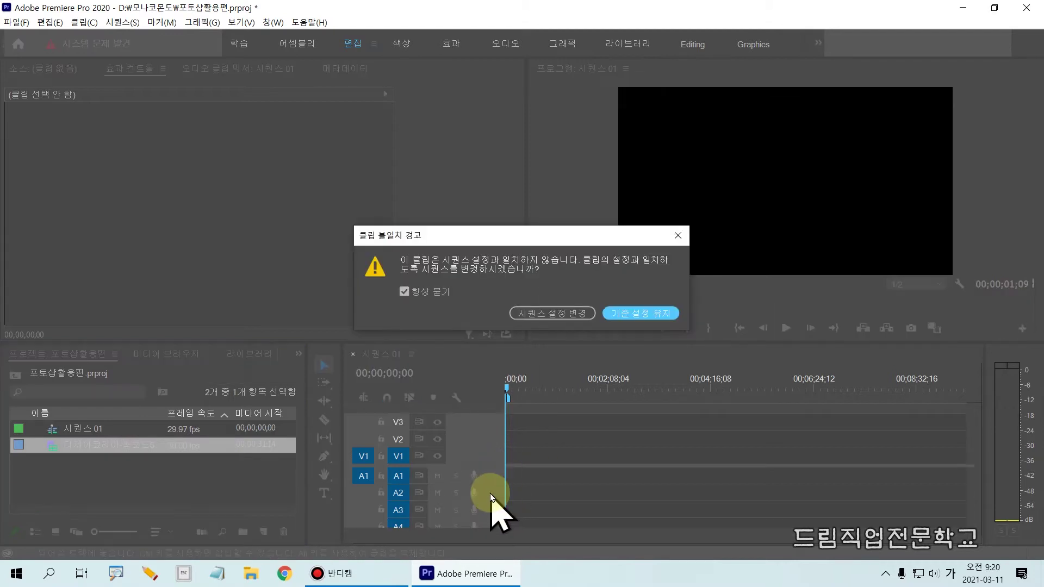
click(636, 314)
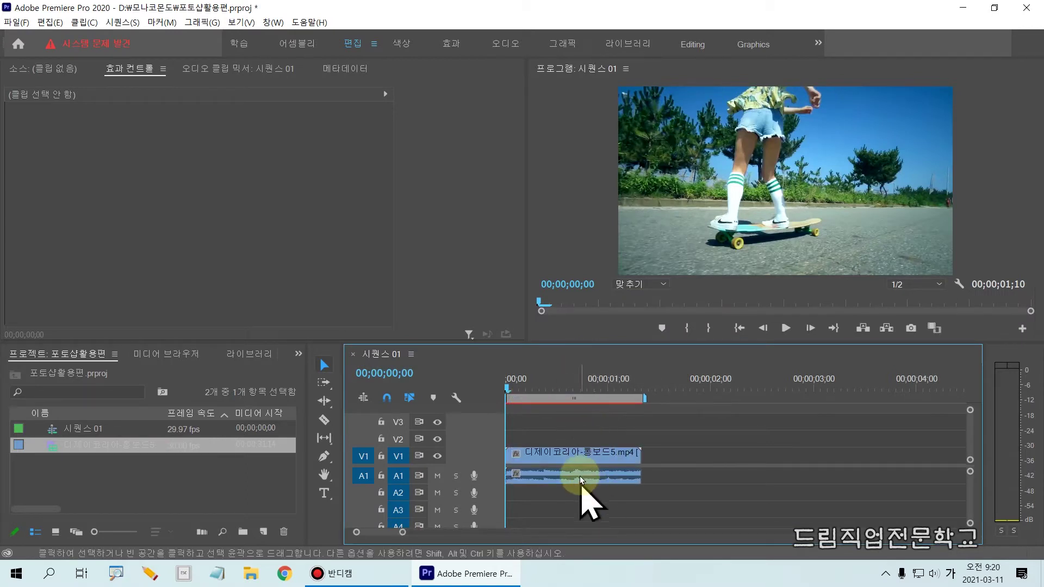
drag(487, 366, 660, 508)
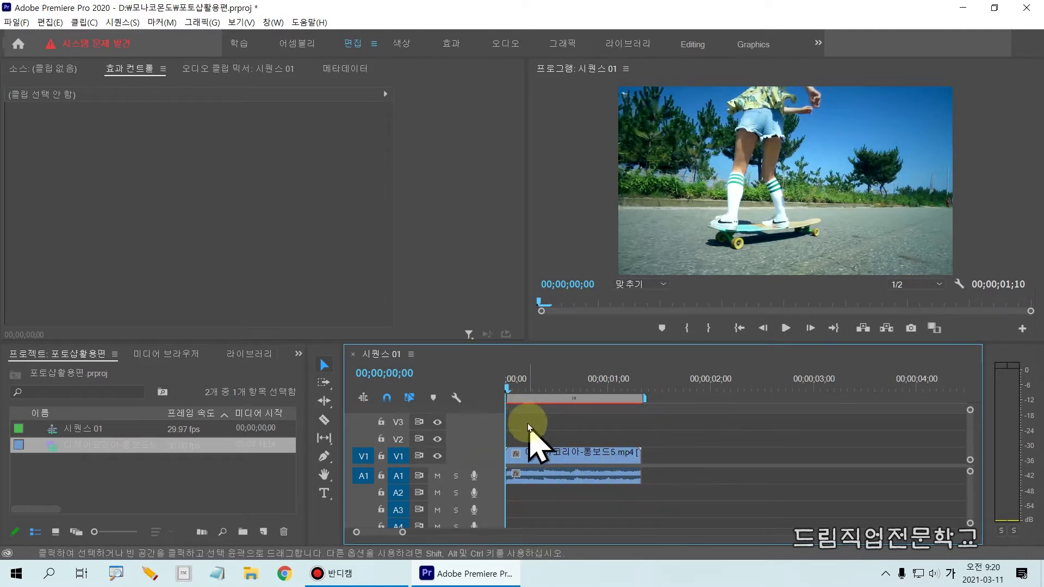
- Play back the longboard clip in the sequence and return the playhead to the start
key(space)
key(space)
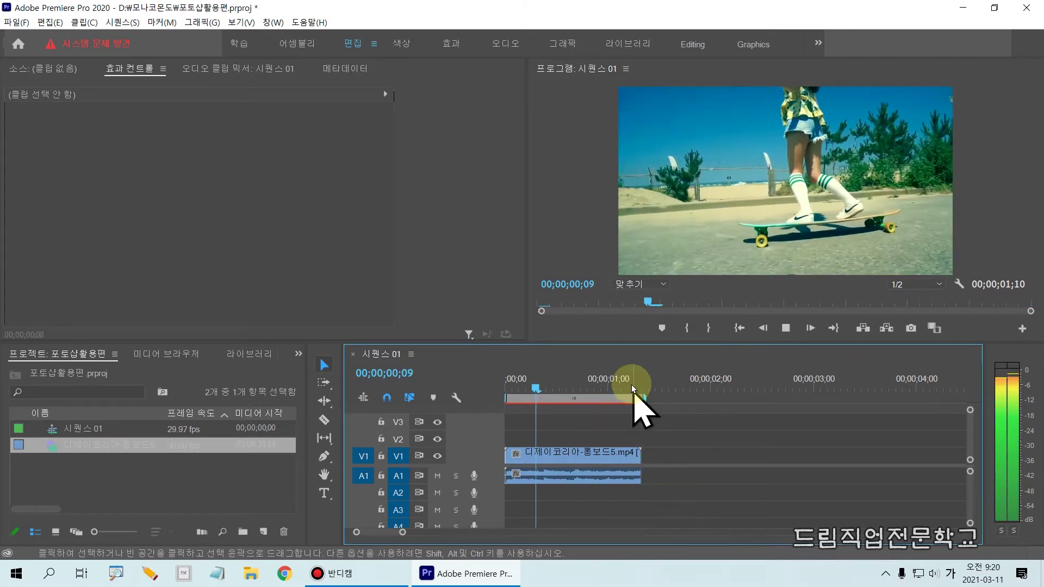
key(space)
drag(621, 381, 466, 431)
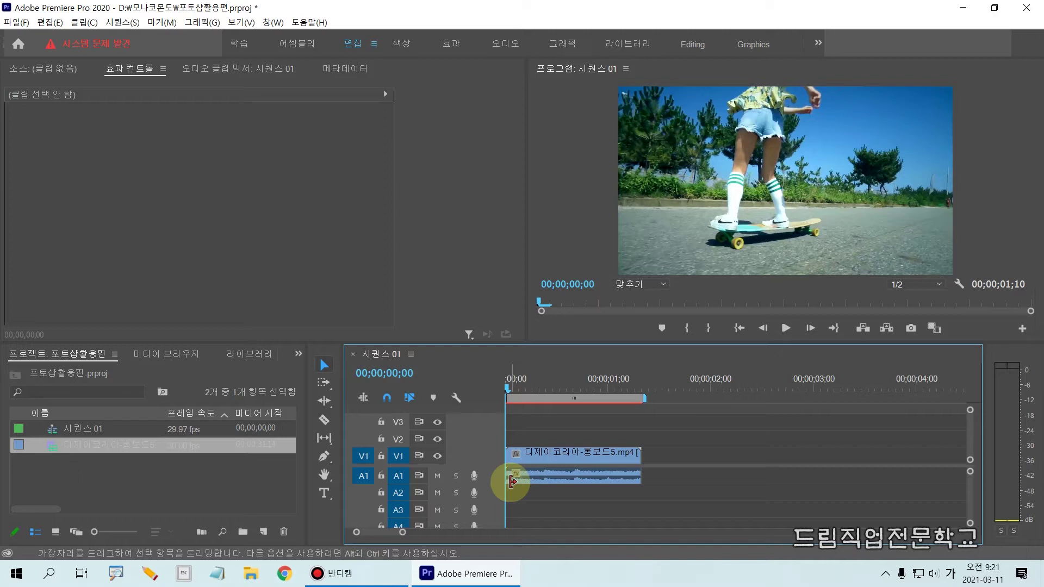
- Start importing the layered Photoshop file 화면장식.psd from the 6일차 folder
key(ctrl+i)
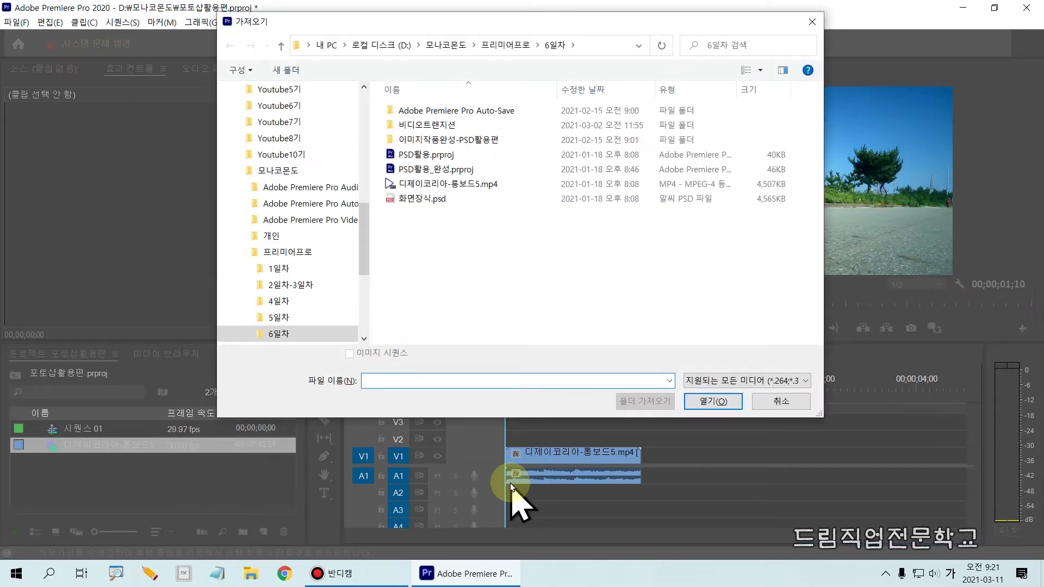
mouse_move(368, 192)
mouse_down()
mouse_move(403, 212)
mouse_move(463, 211)
mouse_up()
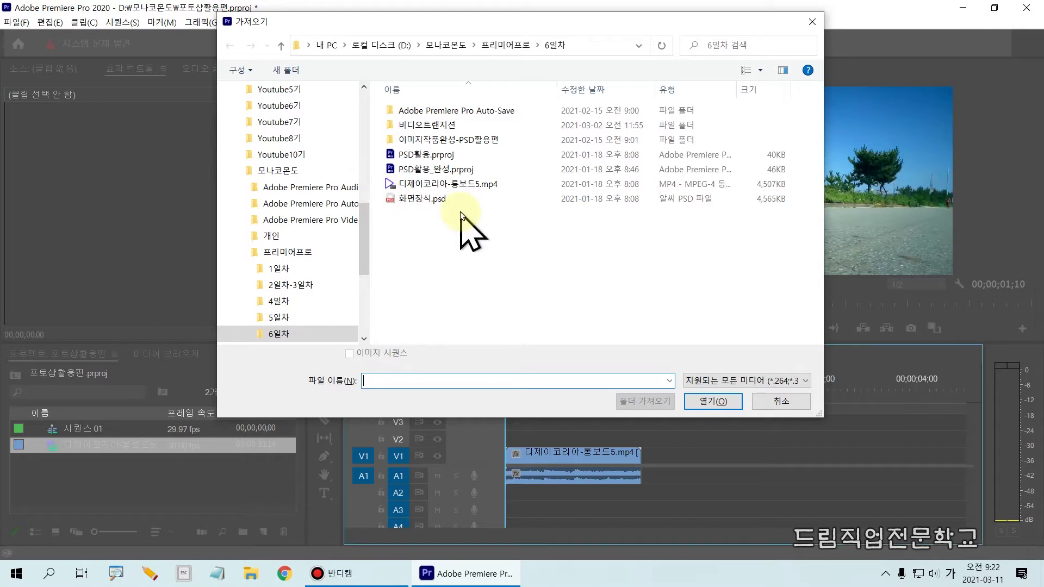
click(405, 199)
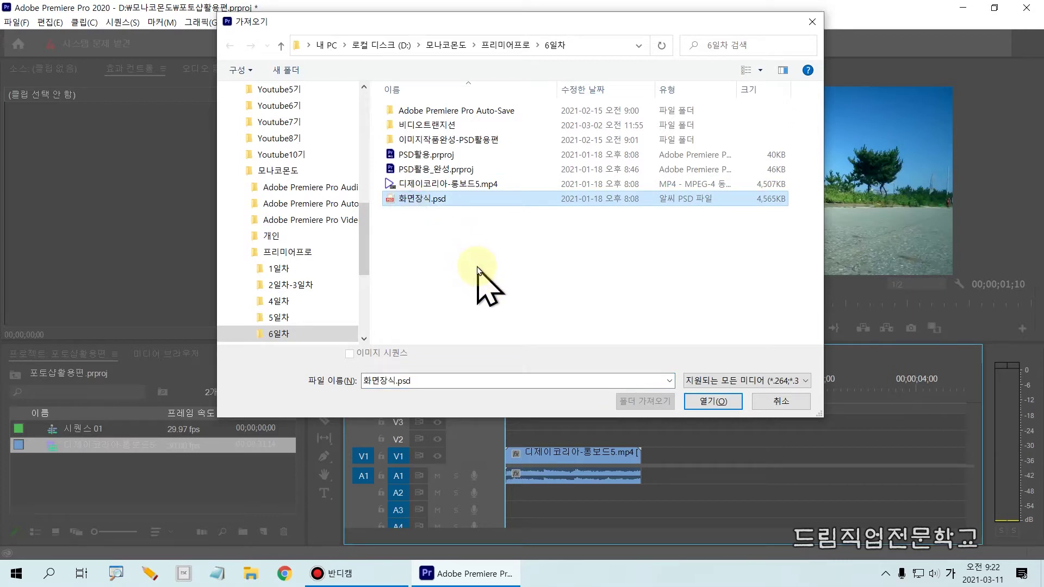
click(703, 401)
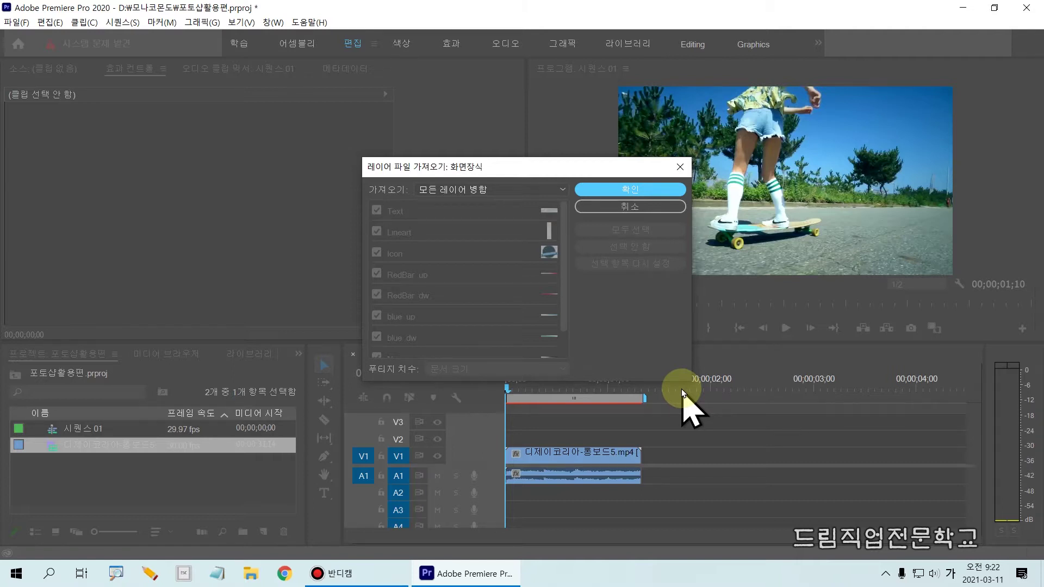
- Set the layered file 화면장식 to import as individual layers (개별 레이어)
drag(471, 159, 446, 87)
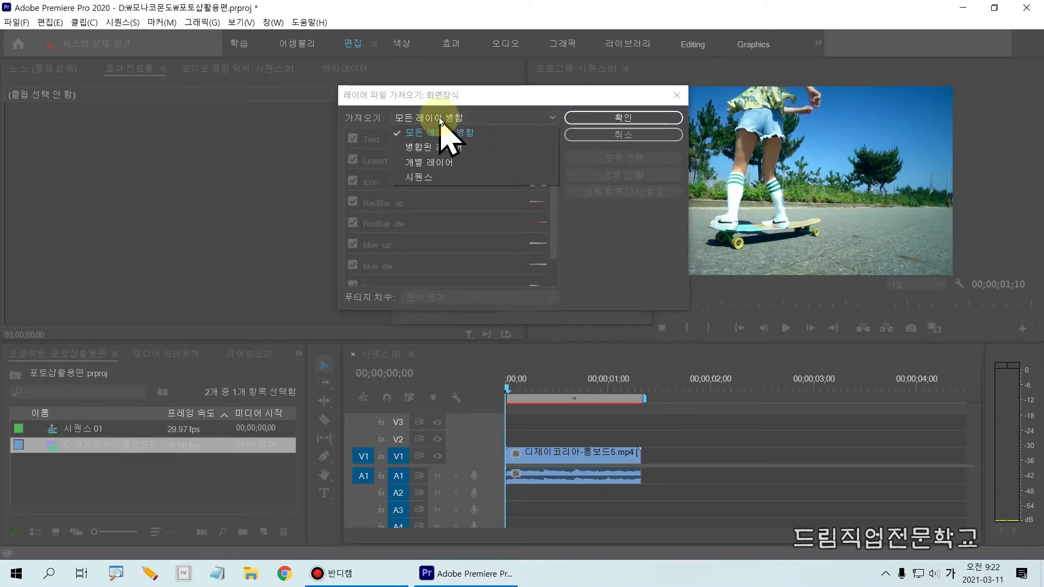
click(438, 117)
mouse_move(398, 128)
mouse_down()
mouse_move(427, 172)
mouse_move(490, 190)
mouse_up()
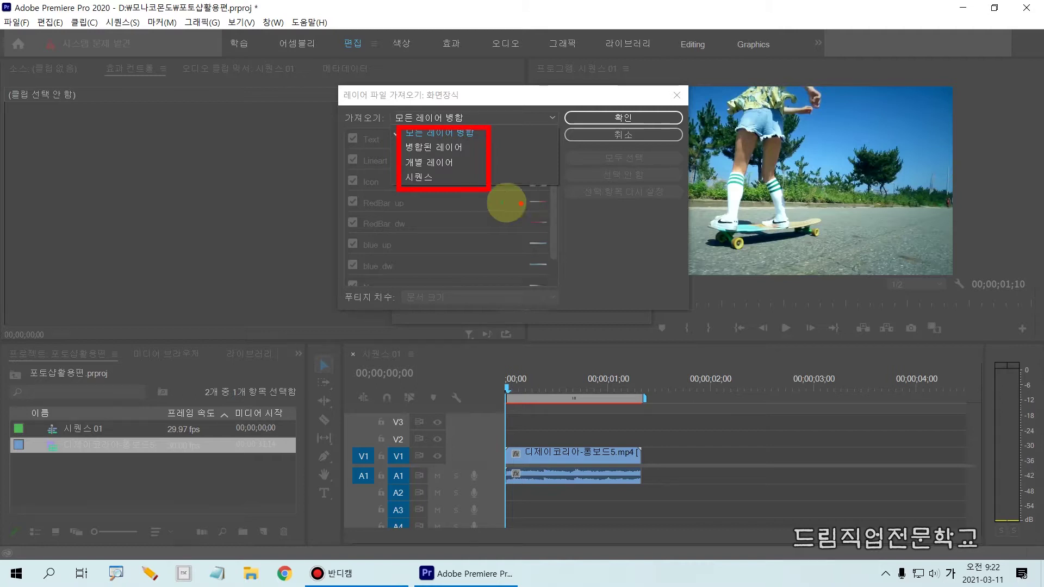
mouse_move(406, 152)
mouse_down()
mouse_move(466, 159)
mouse_move(470, 171)
mouse_up()
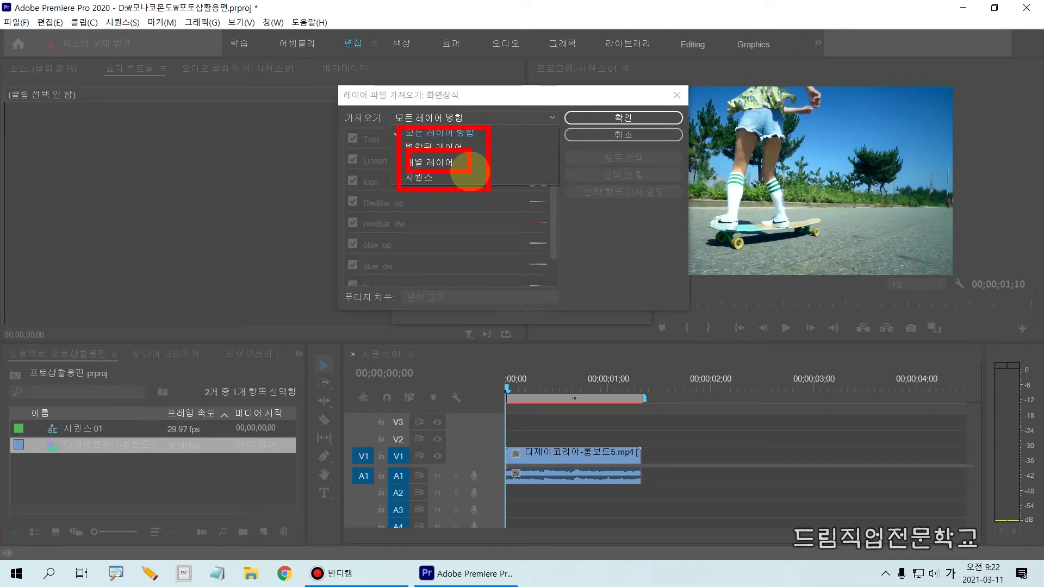
drag(447, 165, 473, 155)
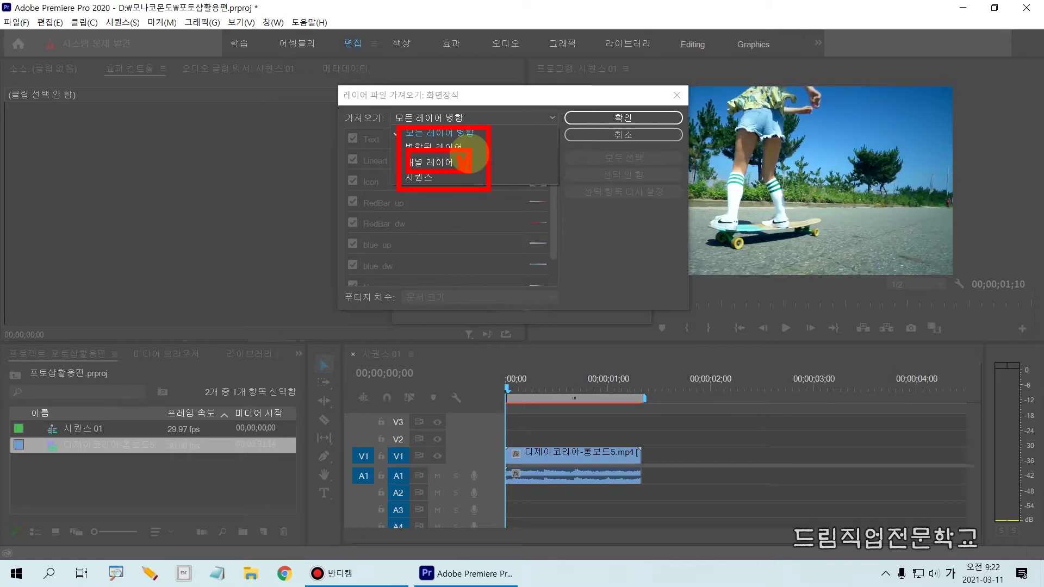
key(Escape)
click(456, 122)
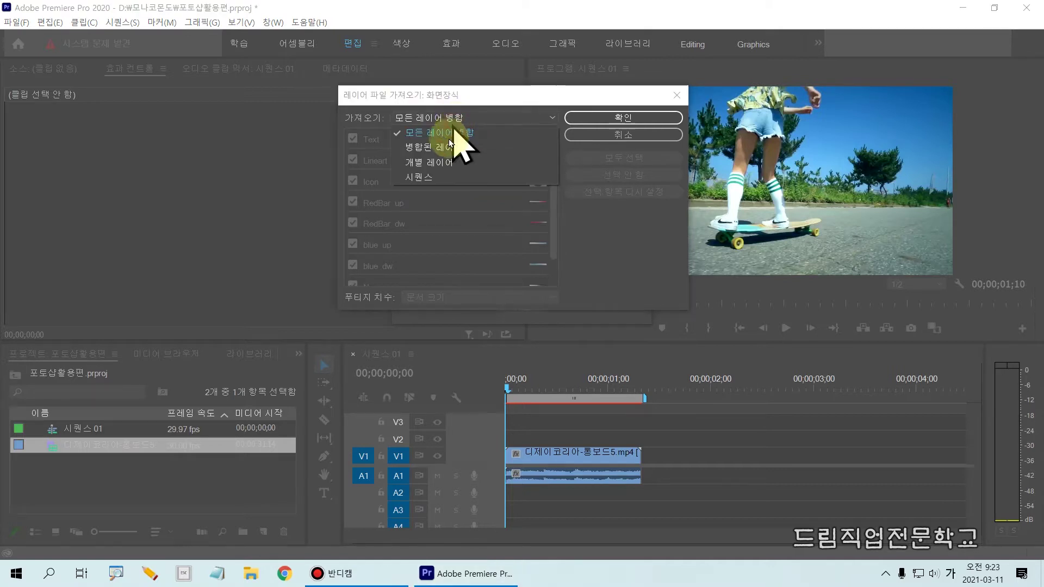
click(446, 162)
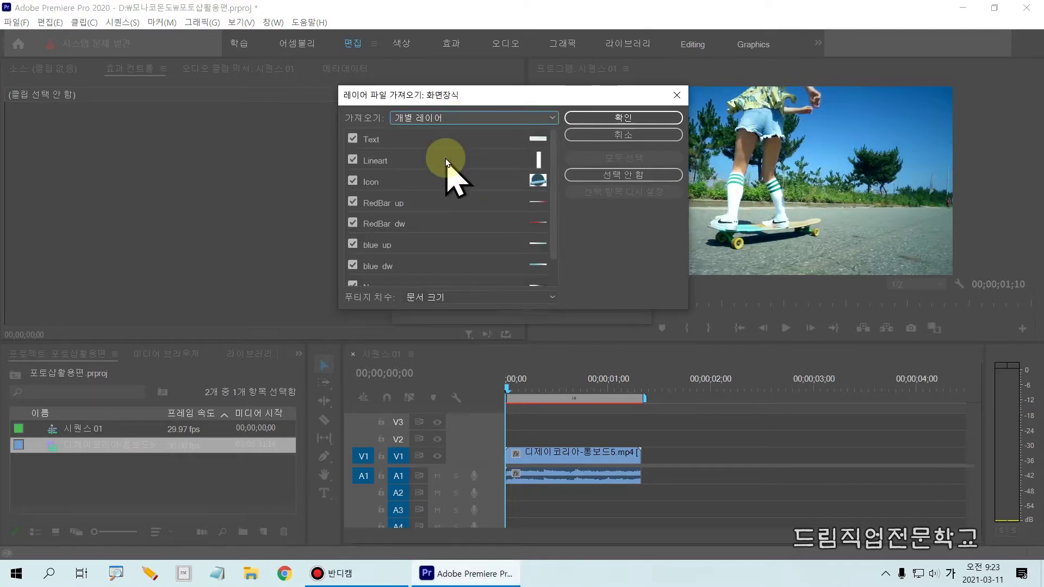
- Check the layer list from Text to Navy_dw and import all ticked layers at document size (문서 크기)
drag(553, 150, 542, 237)
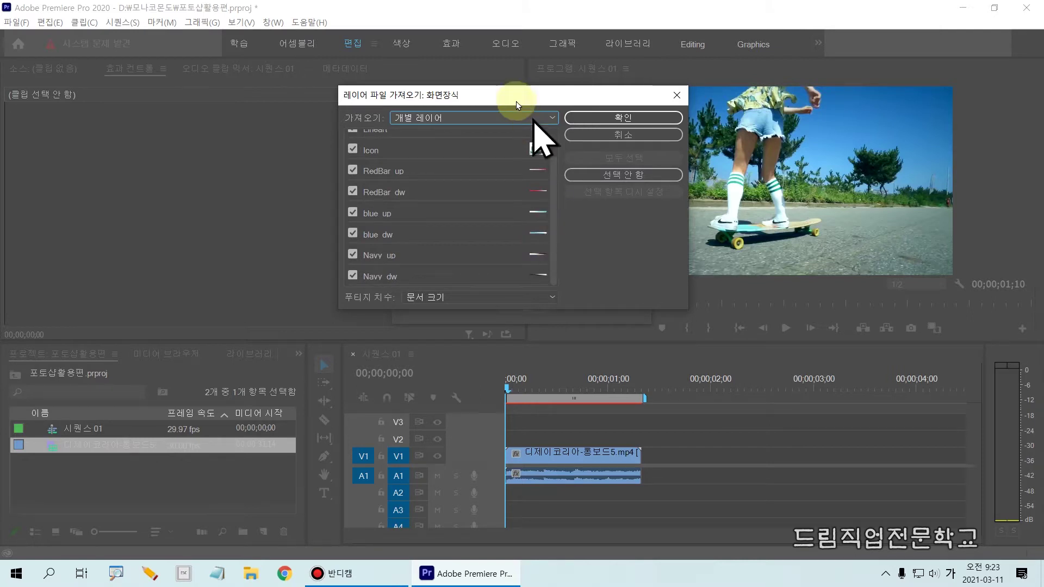
drag(552, 199, 541, 157)
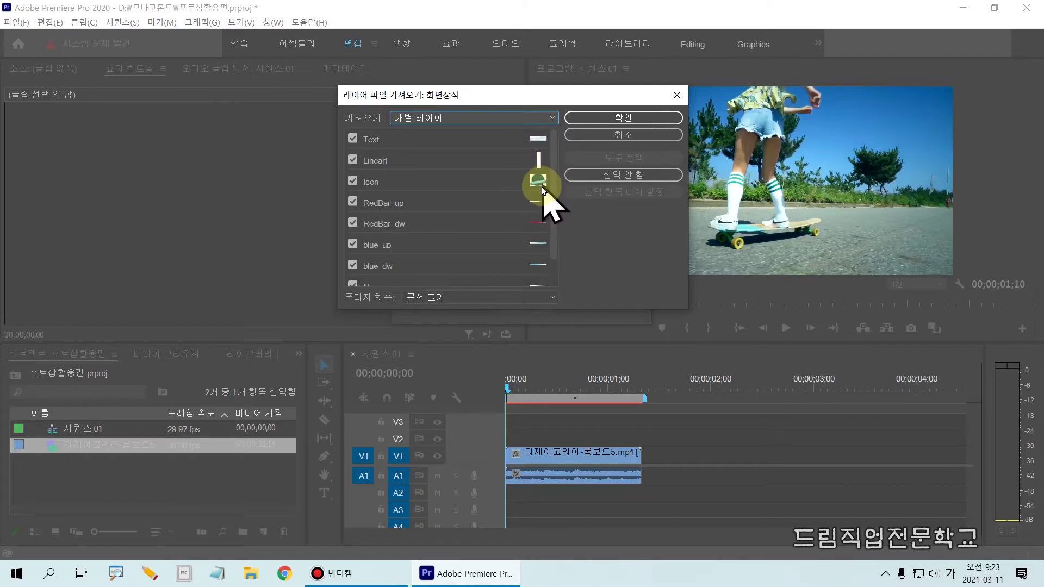
drag(555, 251, 560, 298)
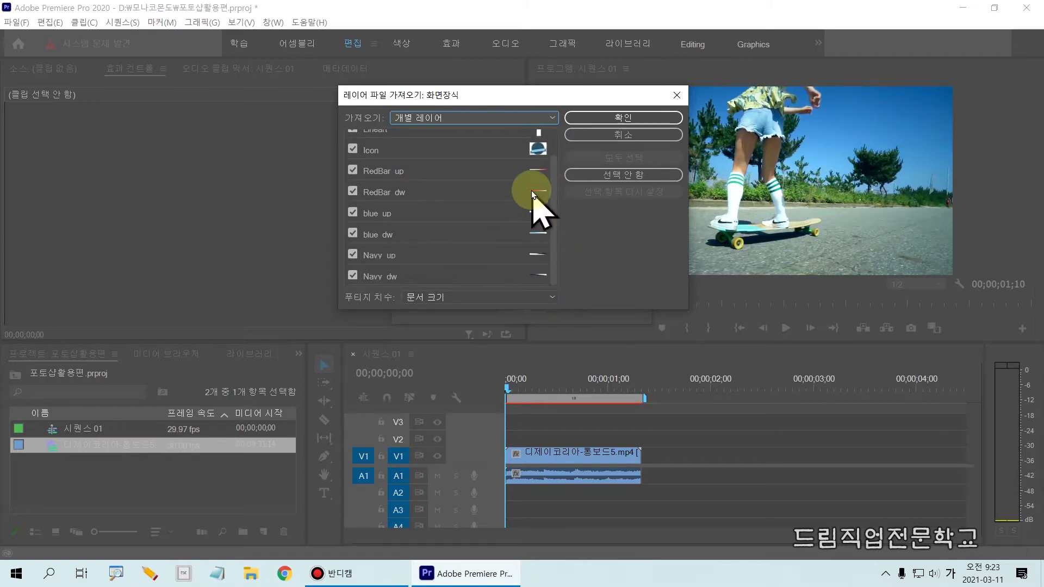
drag(555, 237, 564, 174)
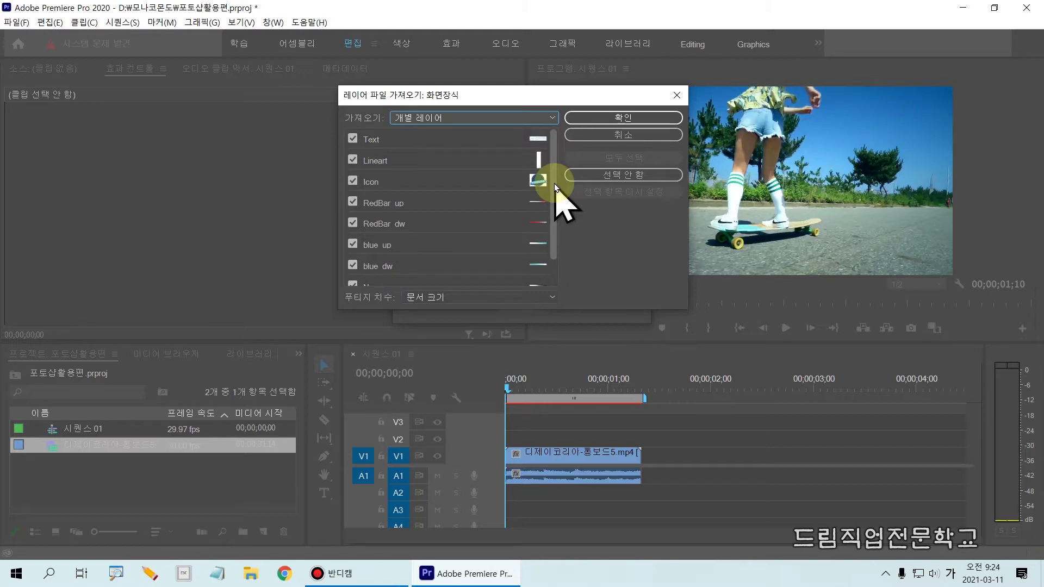
drag(553, 184, 553, 259)
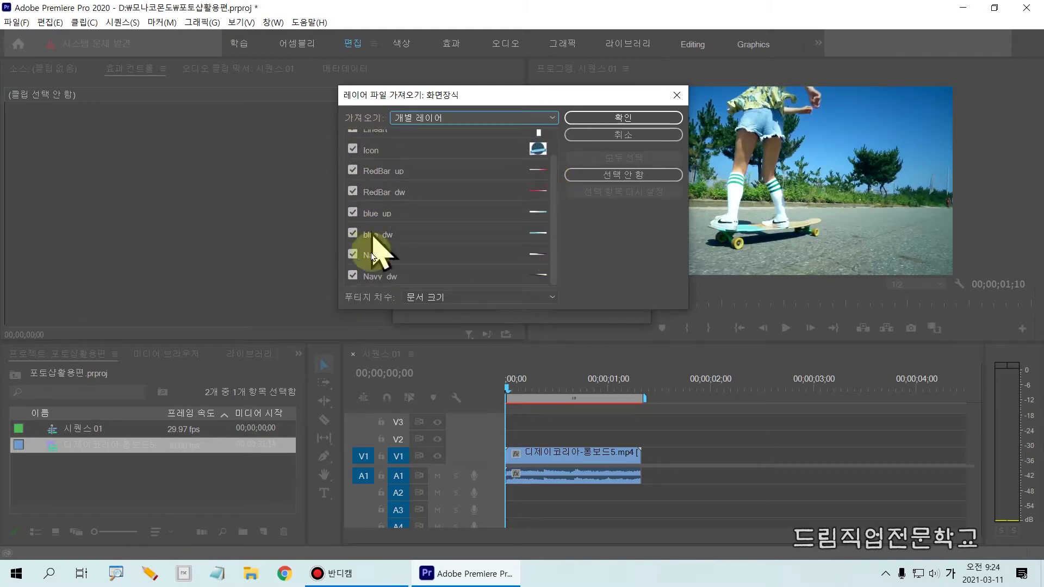
click(631, 118)
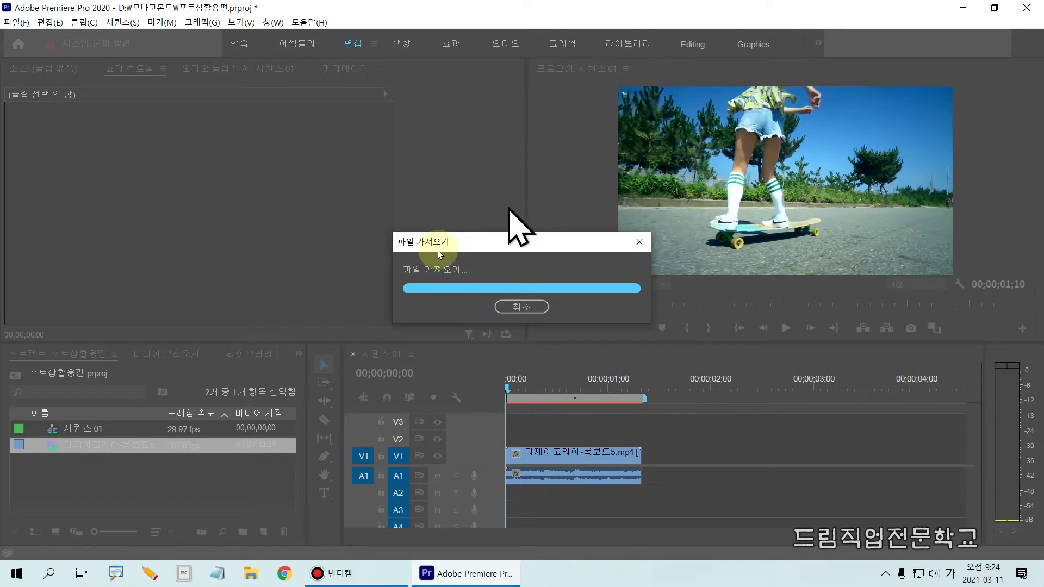
- Open the 화면장식 bin in its own window, enlarge it to fit all its layers, and move it clear of the timeline and preview
click(83, 484)
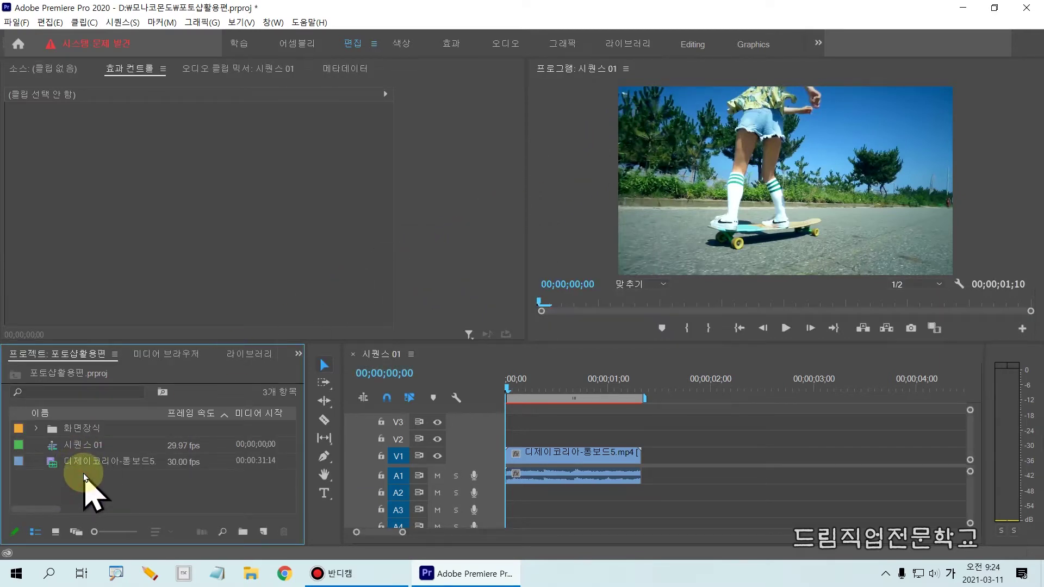
drag(1, 416, 139, 437)
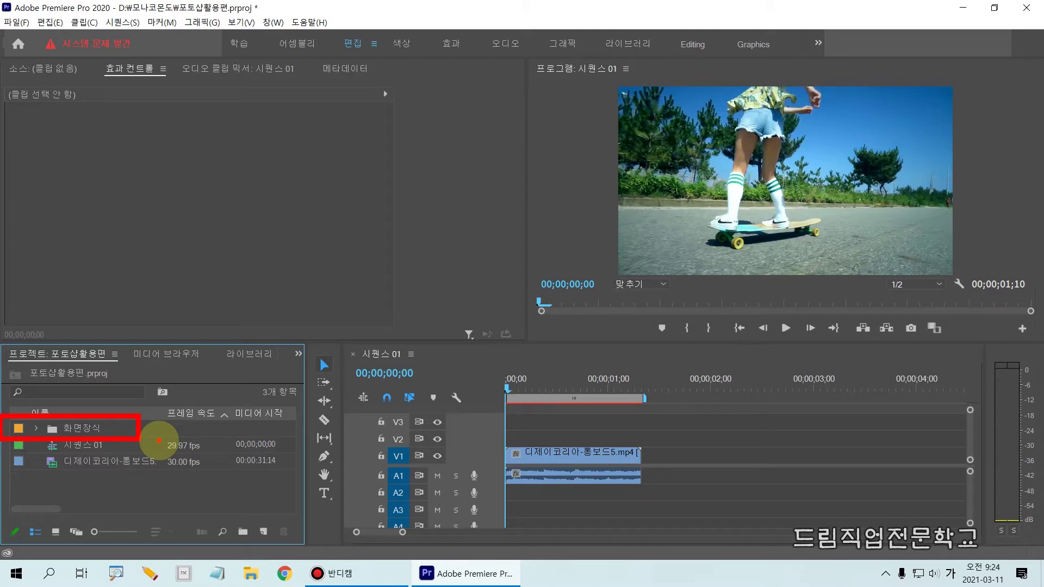
double_click(78, 429)
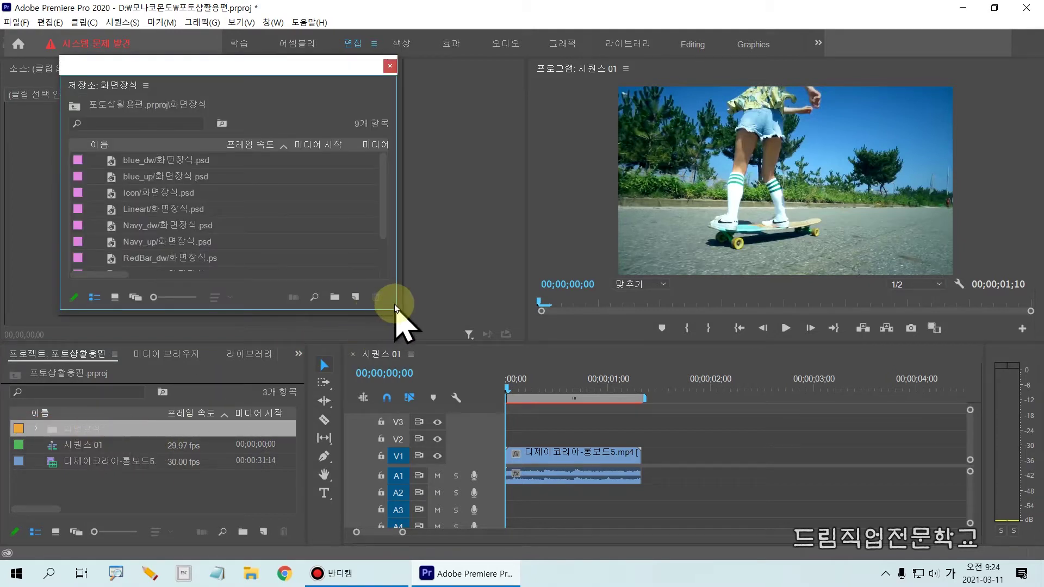
drag(395, 310, 452, 374)
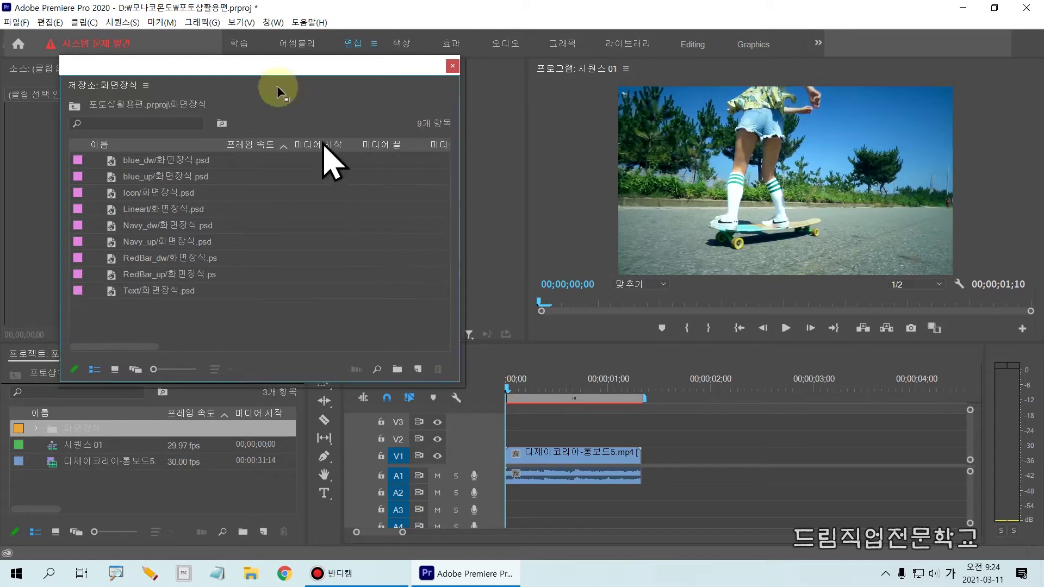
drag(259, 69, 391, 43)
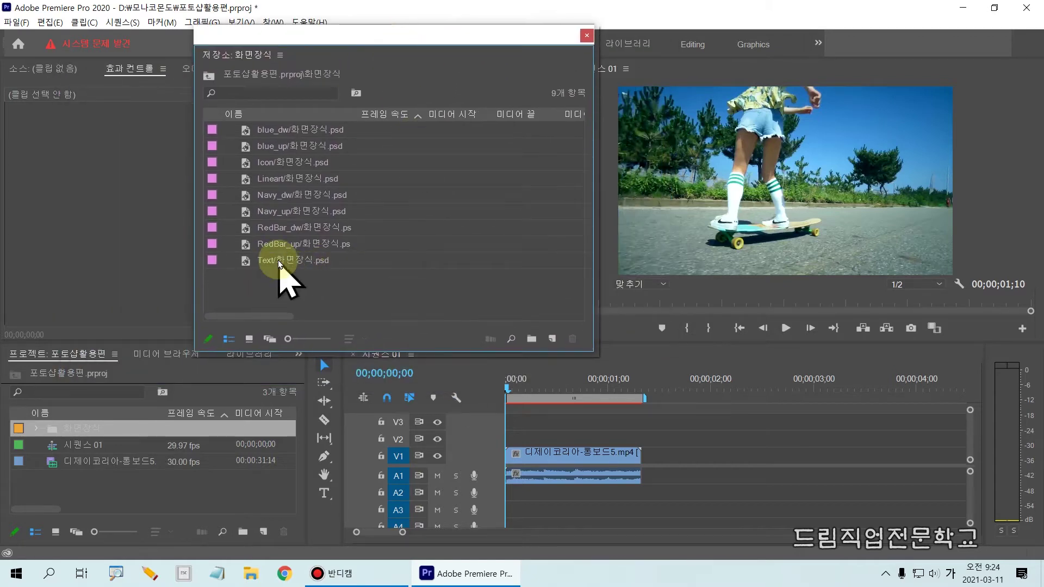
drag(229, 112, 381, 278)
click(369, 300)
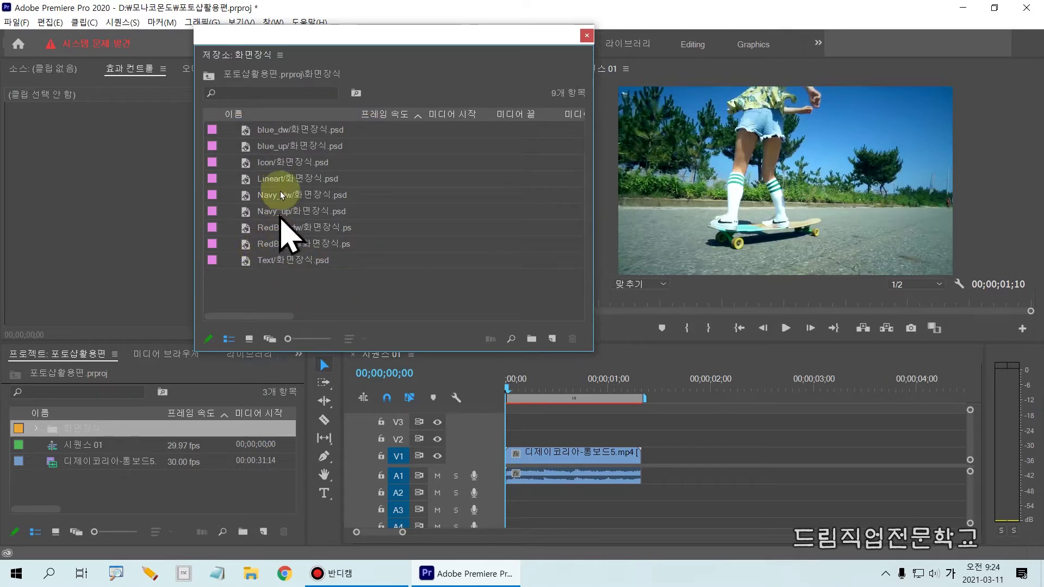
mouse_move(297, 264)
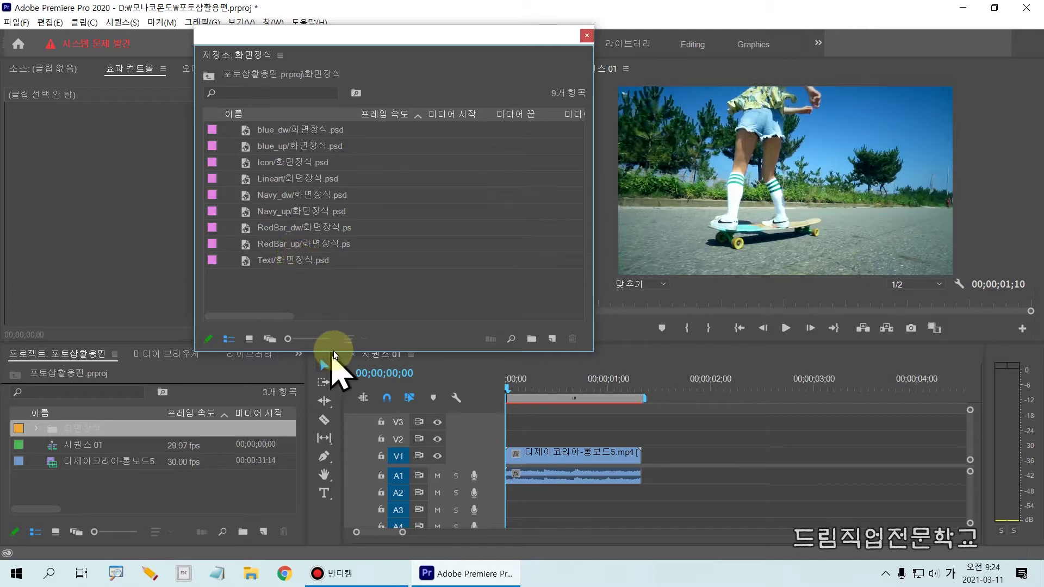
drag(324, 44, 43, 34)
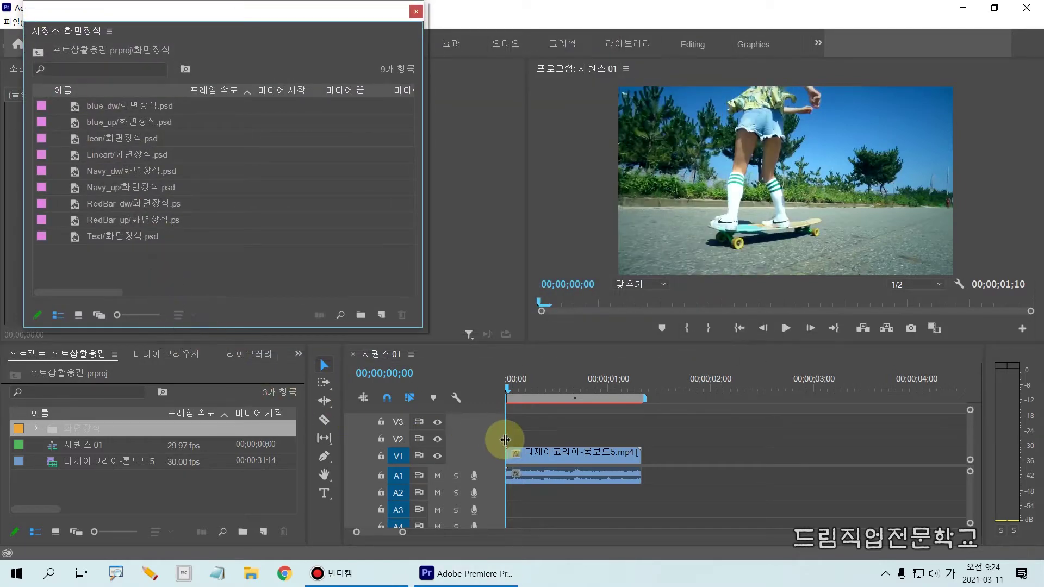
- Lower the divider between the video and audio tracks of 시퀀스 01 to make room above V3 for more video tracks
drag(488, 375, 670, 510)
key(Escape)
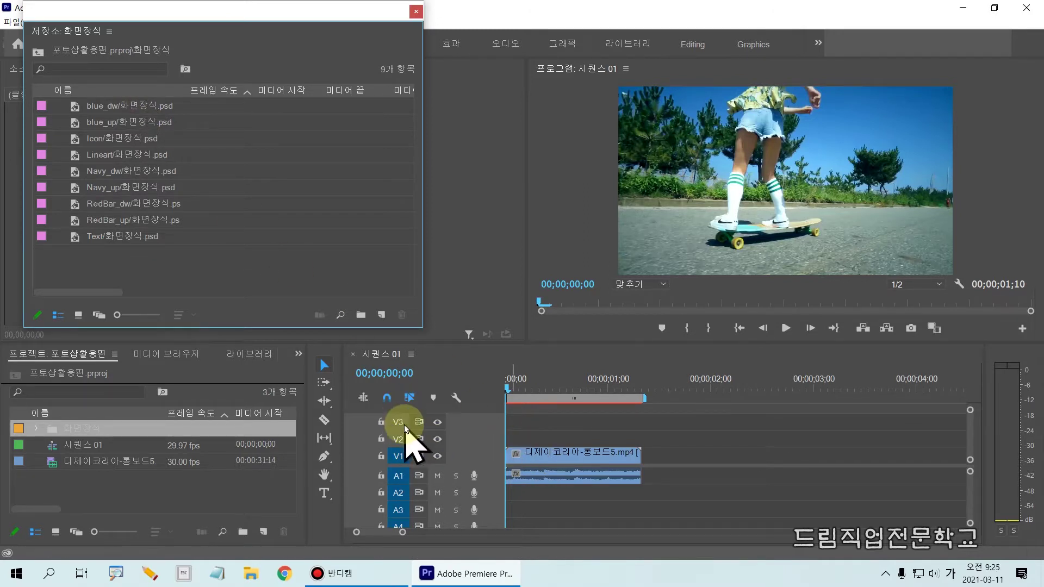
drag(412, 466, 409, 521)
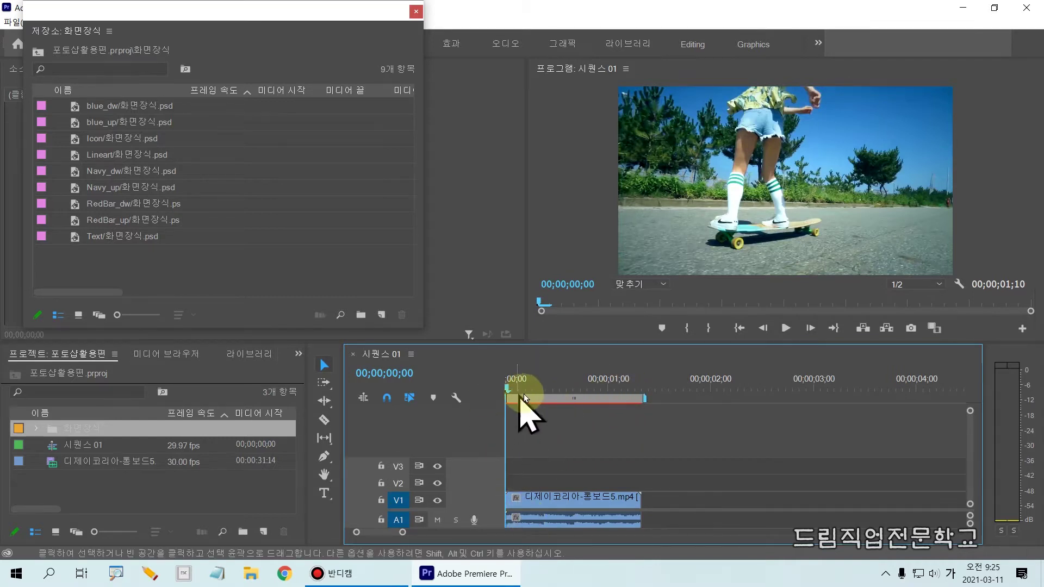
mouse_move(501, 402)
mouse_down()
mouse_move(641, 501)
mouse_move(656, 492)
mouse_up()
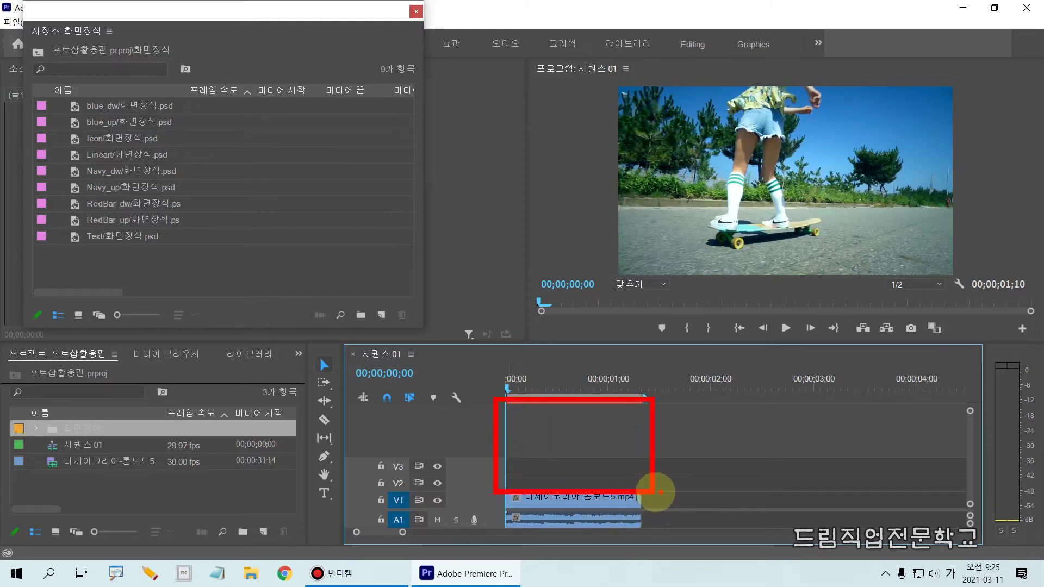
mouse_move(446, 461)
mouse_down()
mouse_move(449, 490)
mouse_move(509, 511)
mouse_up()
click(474, 488)
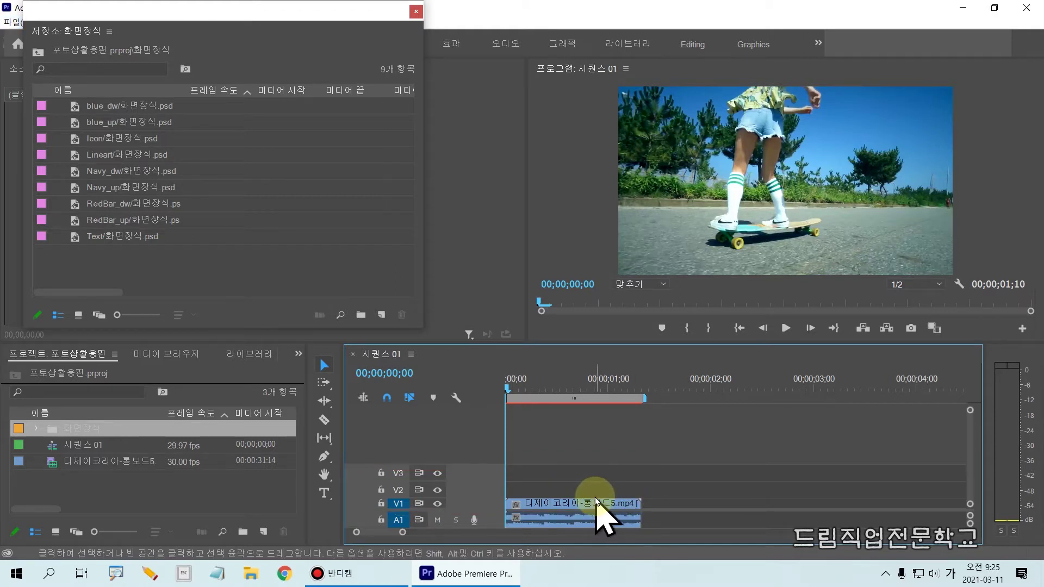
scroll(489, 498, down, 2)
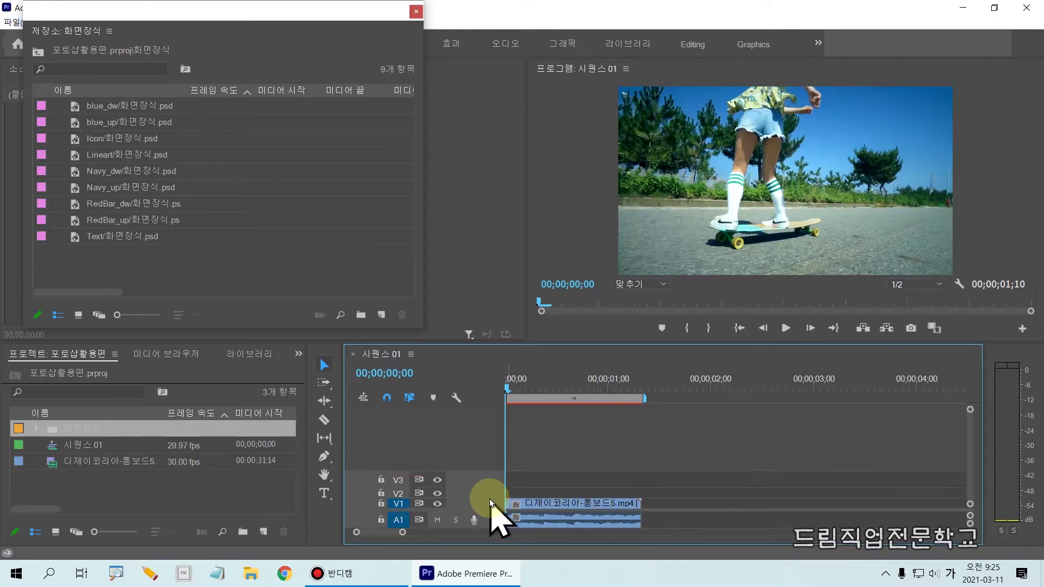
scroll(489, 498, up, 2)
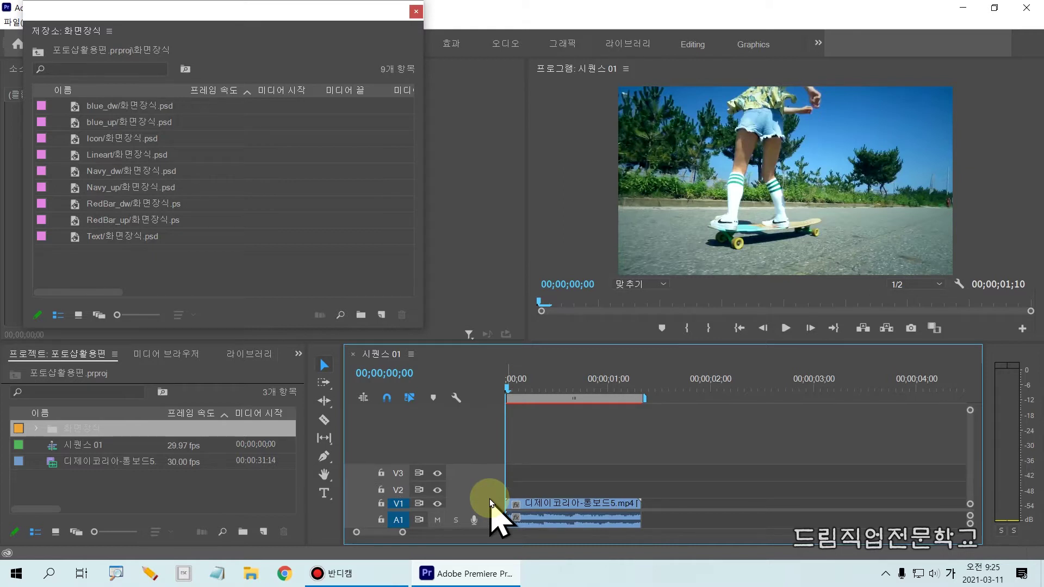
key(alt)
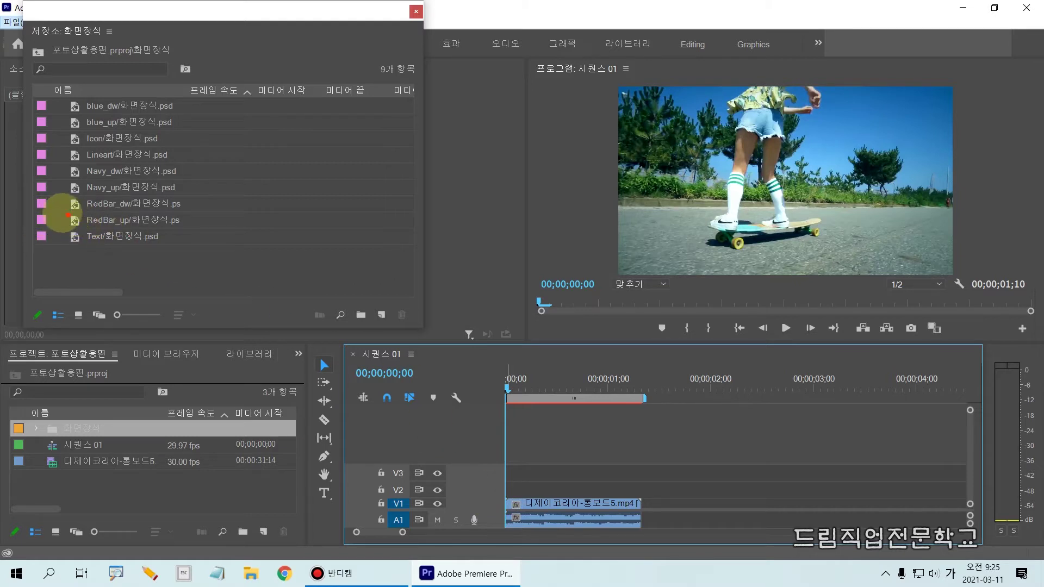
- Place the RedBar_up layer from the 화면장식 bin on track V2 at the start of the sequence, above the longboard clip
mouse_move(54, 162)
mouse_down()
mouse_move(136, 179)
mouse_move(192, 177)
mouse_move(193, 165)
mouse_move(59, 163)
mouse_move(65, 185)
mouse_move(92, 207)
mouse_move(184, 203)
mouse_move(194, 194)
mouse_move(66, 183)
mouse_up()
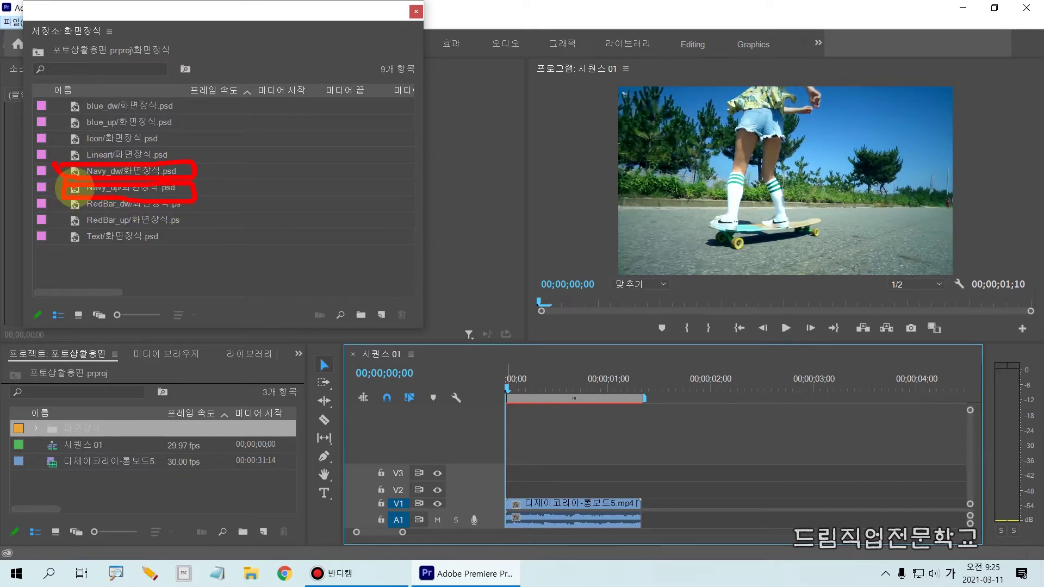
click(97, 176)
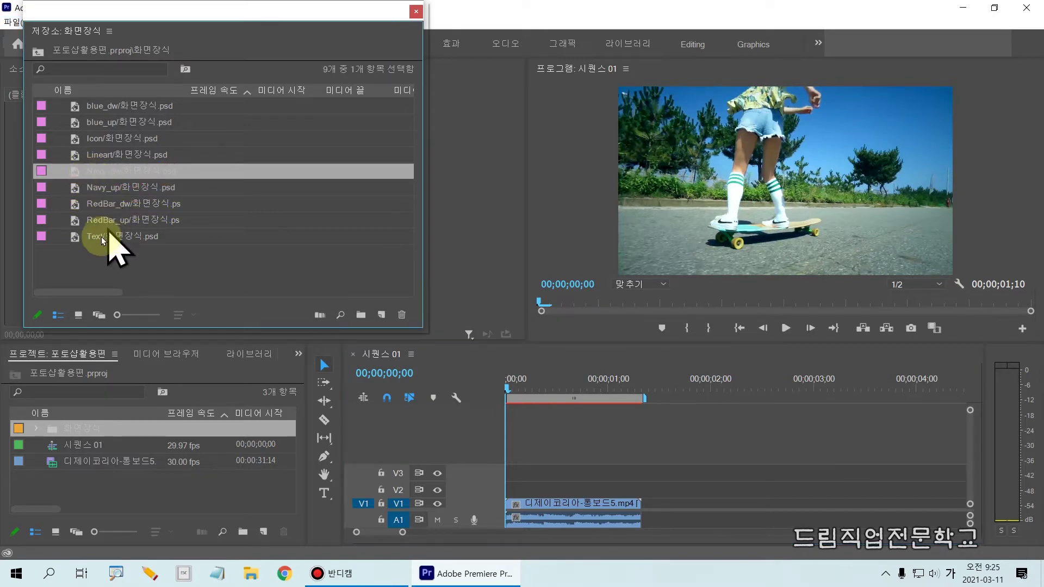
click(110, 220)
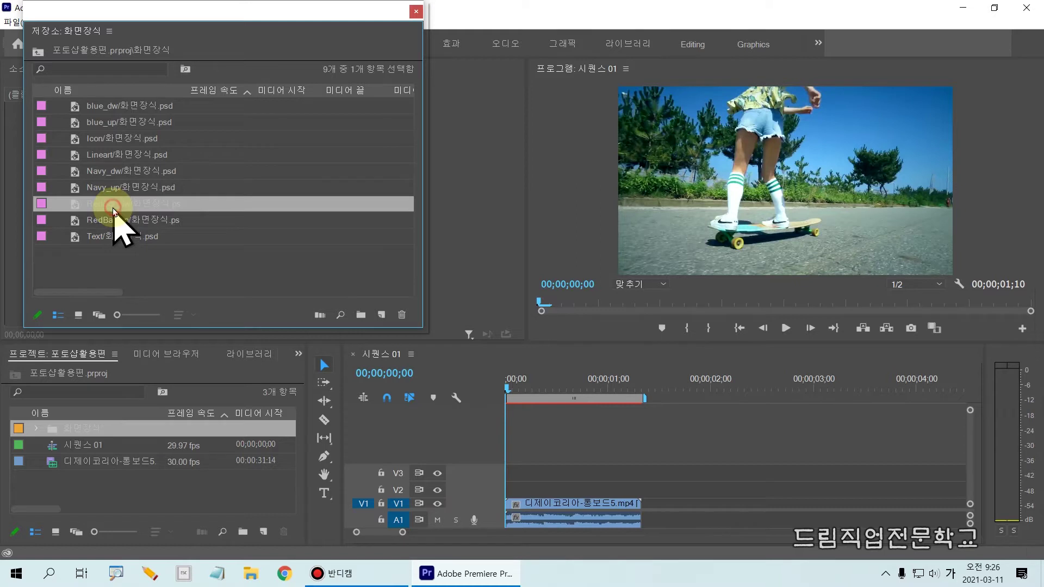
click(111, 223)
drag(111, 223, 485, 497)
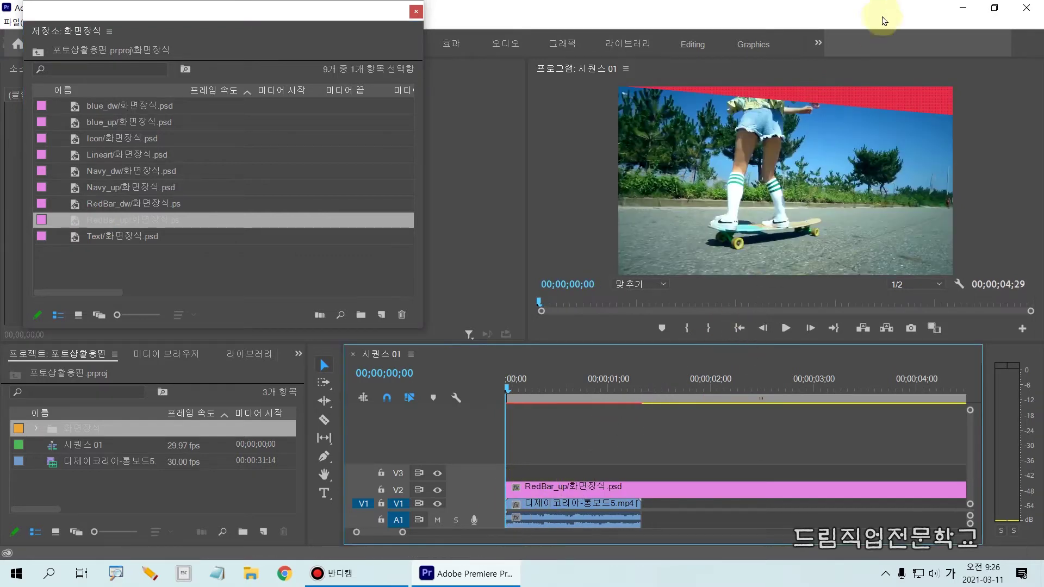
mouse_move(604, 75)
mouse_down()
mouse_move(952, 117)
mouse_move(979, 130)
mouse_up()
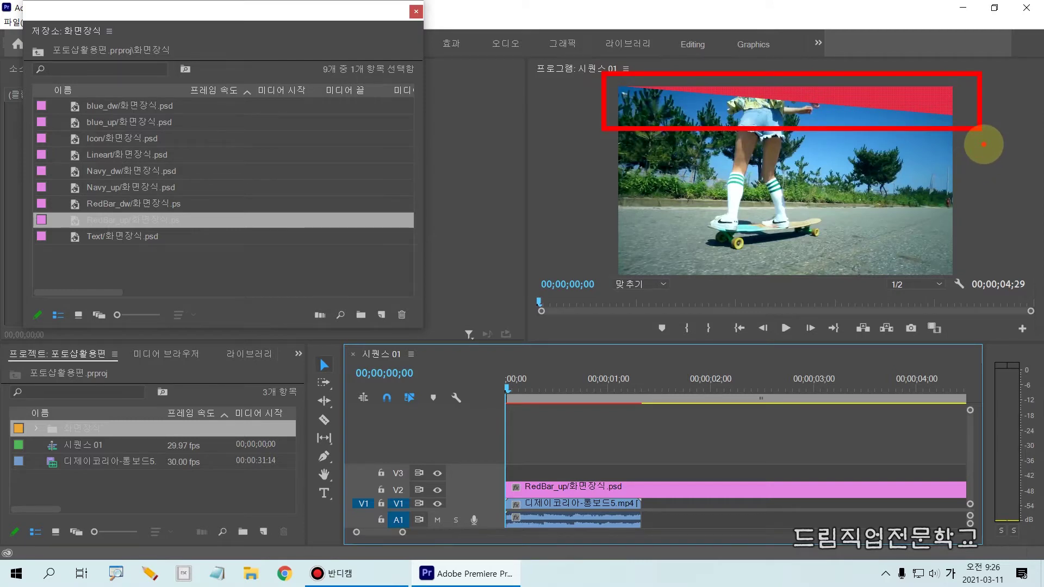
- Place the RedBar_dw layer from the 화면장식 bin on track V3 at the start of the sequence, above RedBar_up
click(138, 203)
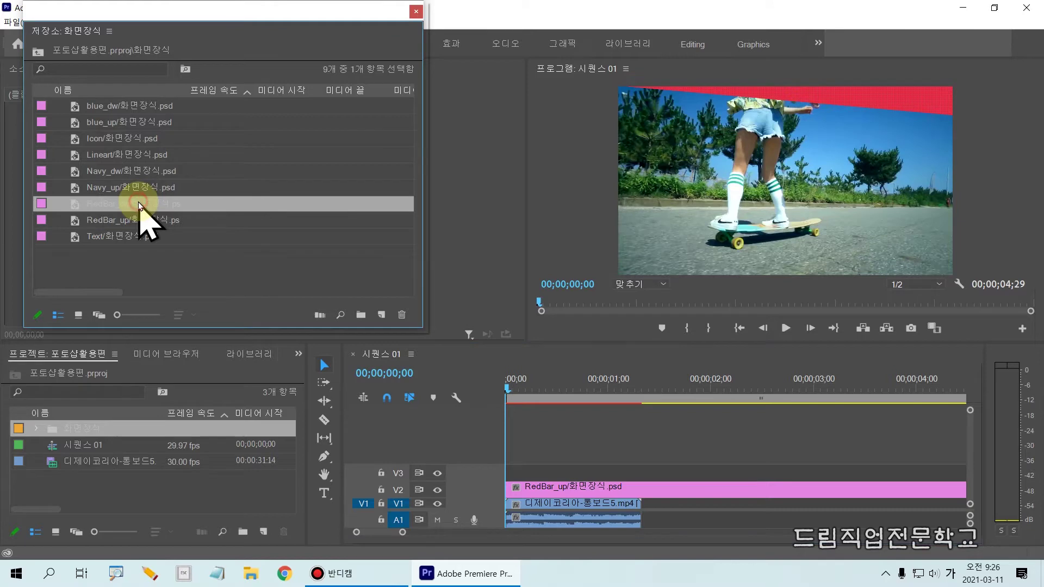
drag(58, 202, 582, 438)
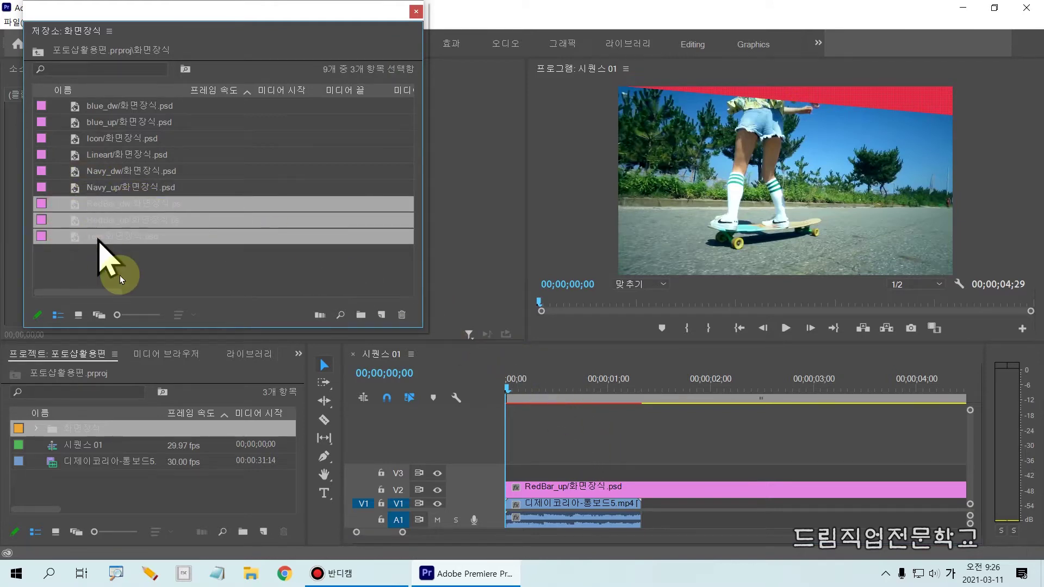
click(116, 243)
click(106, 203)
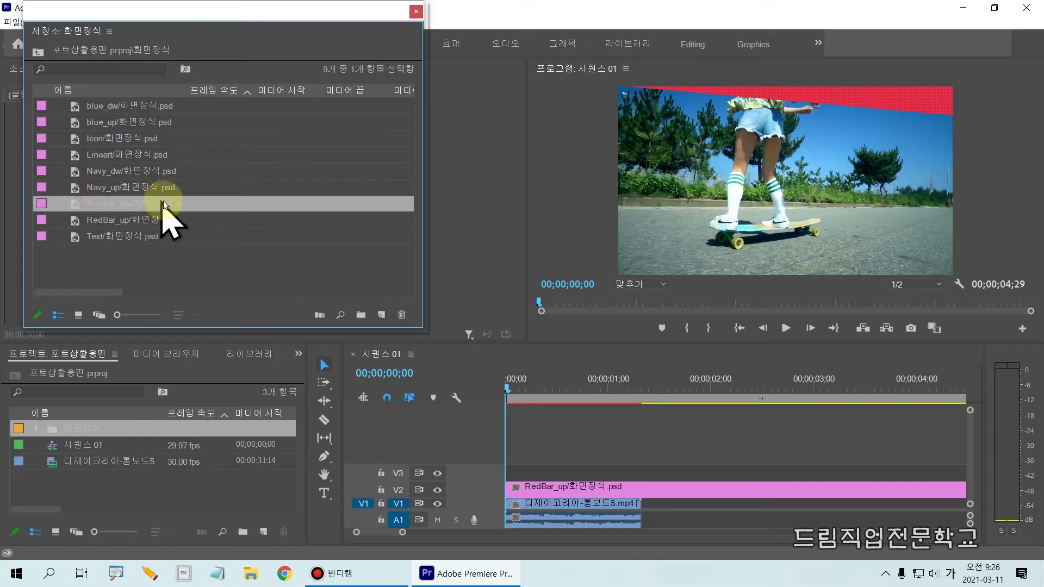
click(173, 261)
click(83, 205)
drag(82, 205, 516, 474)
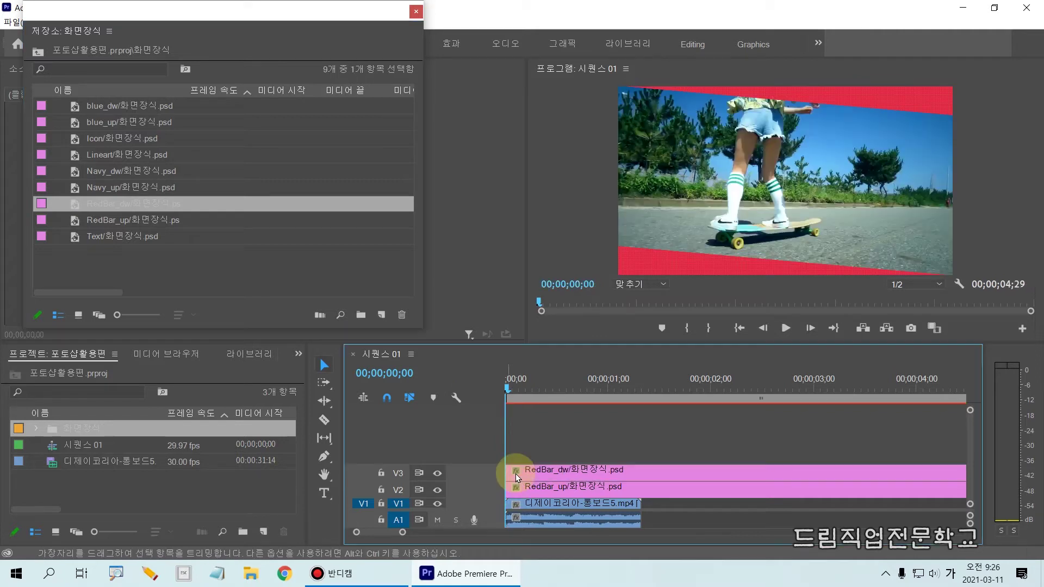
drag(592, 231, 999, 296)
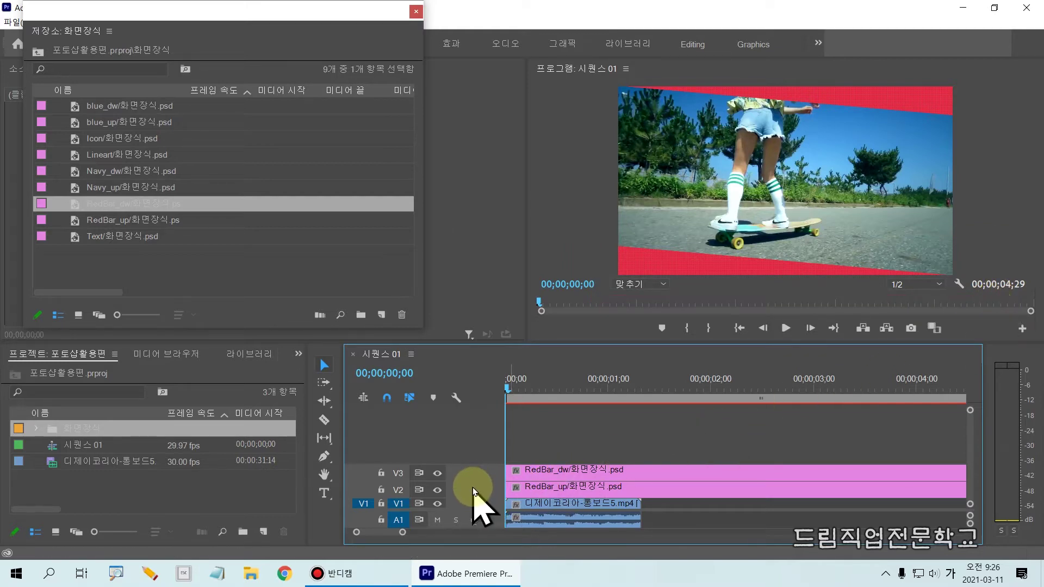
- Reduce the heights of tracks V2 and V3 and place the Navy_up layer on a new track V4 at the sequence start
scroll(479, 487, down, 1)
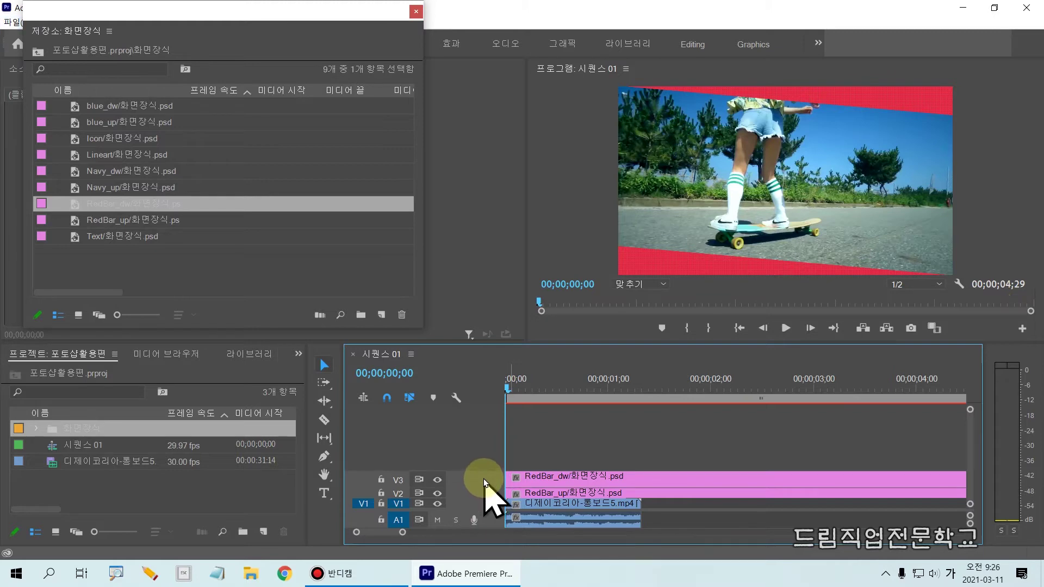
scroll(484, 478, down, 1)
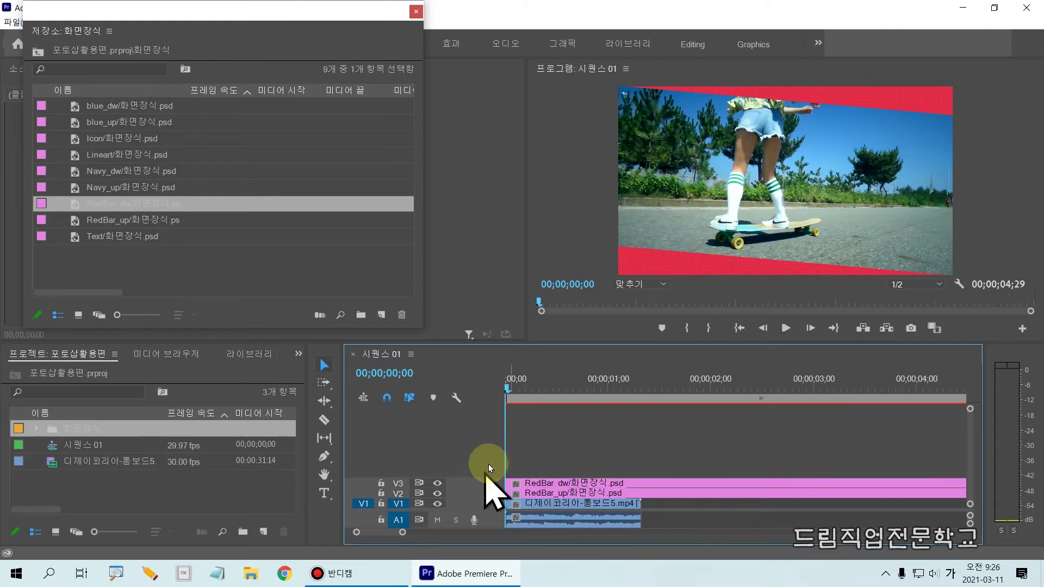
click(101, 190)
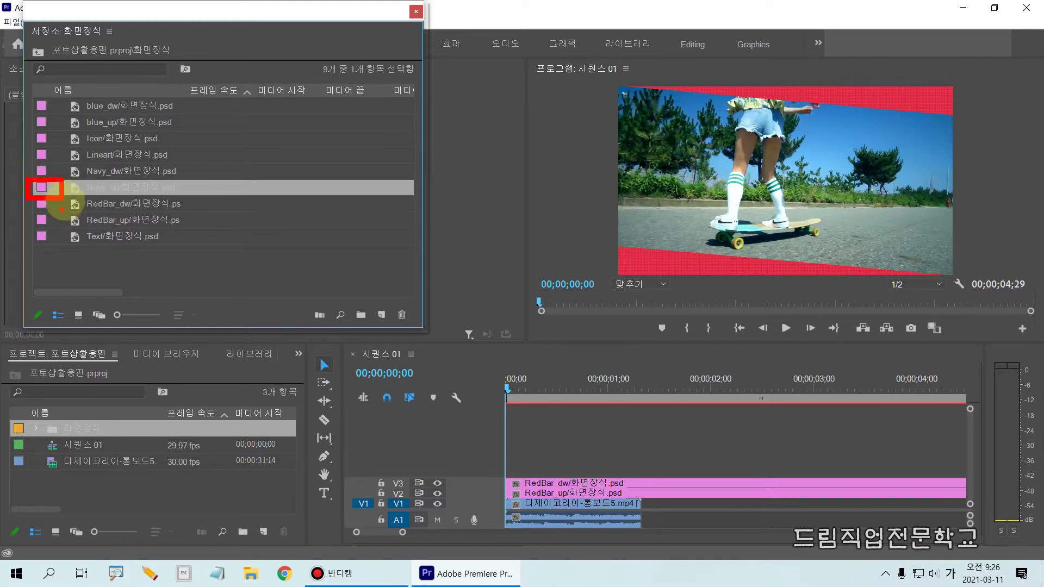
drag(41, 187, 500, 475)
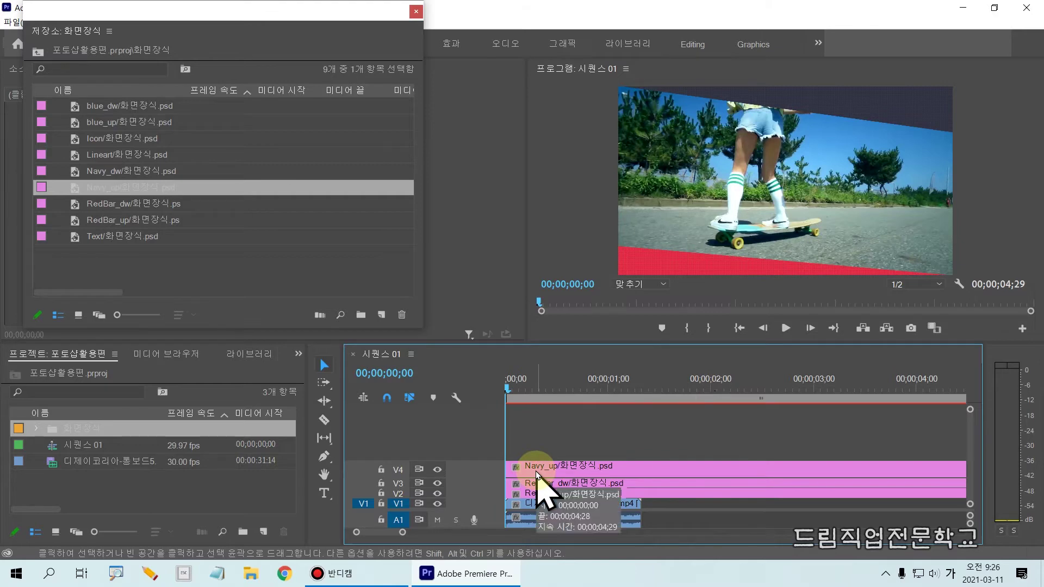
click(827, 95)
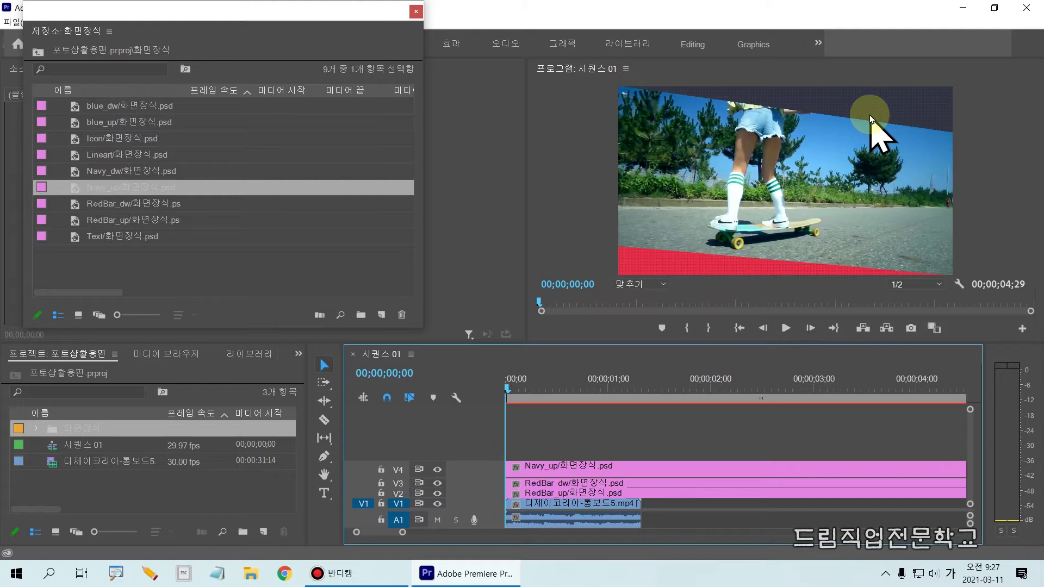
- Place the Navy_dw layer from the 화면장식 bin on a new track V5 at the sequence start, above Navy_up
click(77, 171)
drag(44, 175, 465, 485)
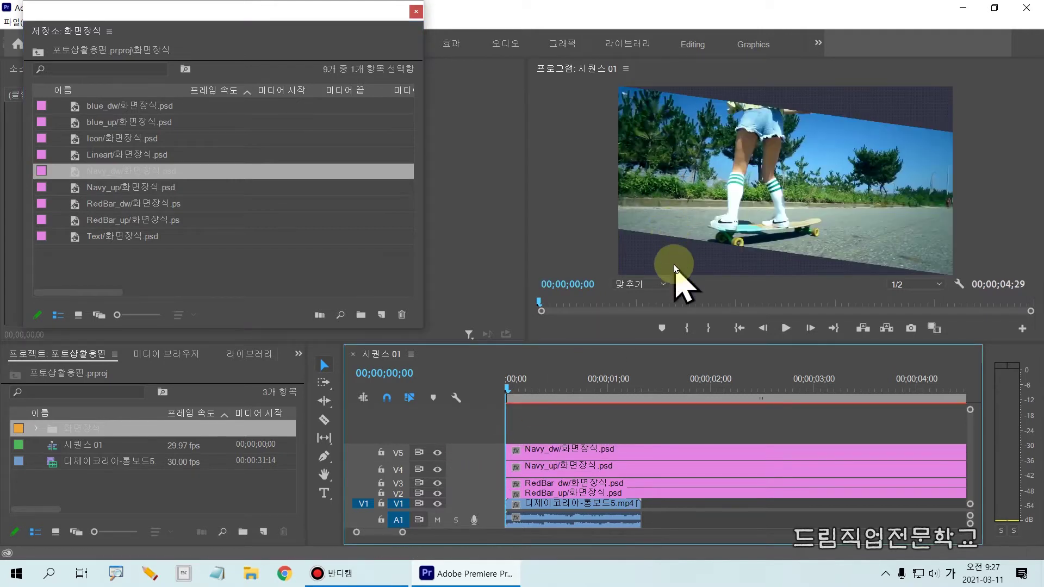
drag(490, 429, 681, 478)
drag(492, 480, 675, 499)
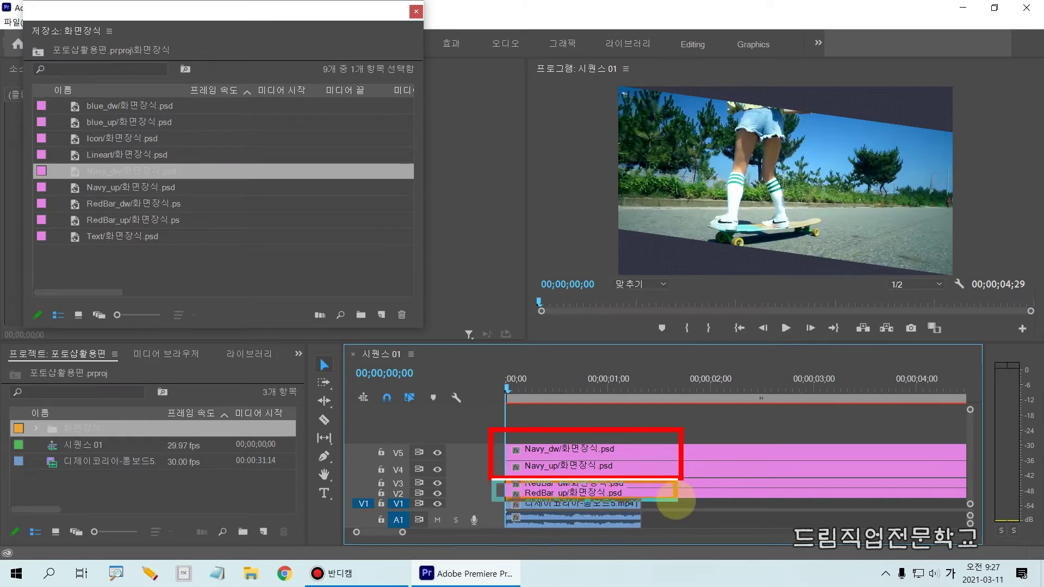
mouse_move(676, 499)
mouse_down()
mouse_move(707, 485)
mouse_move(717, 436)
mouse_move(686, 404)
mouse_move(657, 406)
mouse_move(673, 388)
mouse_move(670, 417)
mouse_up()
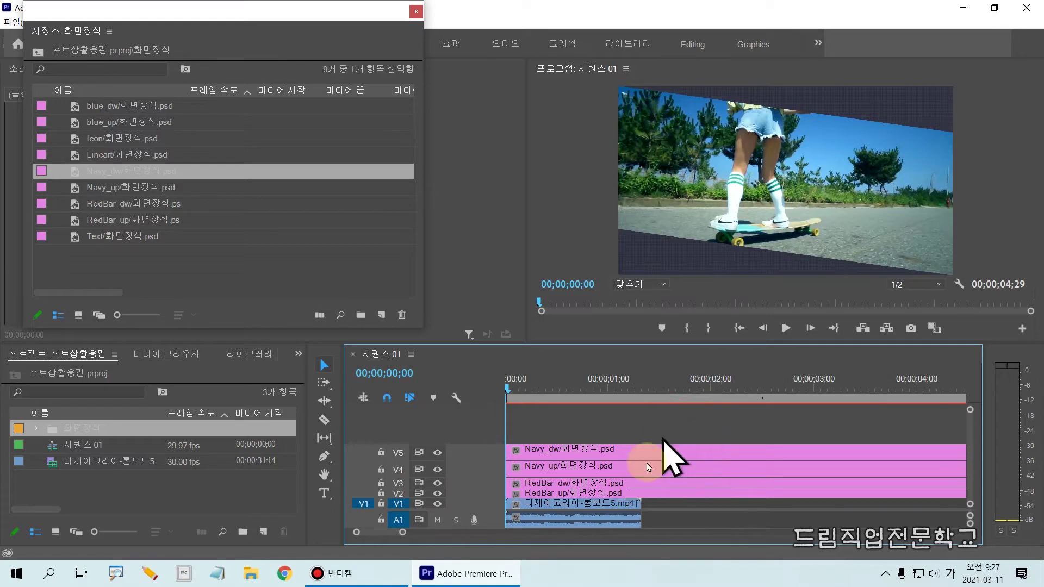
- Move the RedBar_up and RedBar_dw clips together up to tracks V5 and V6, keeping their start at 00;00;00;00
click(566, 485)
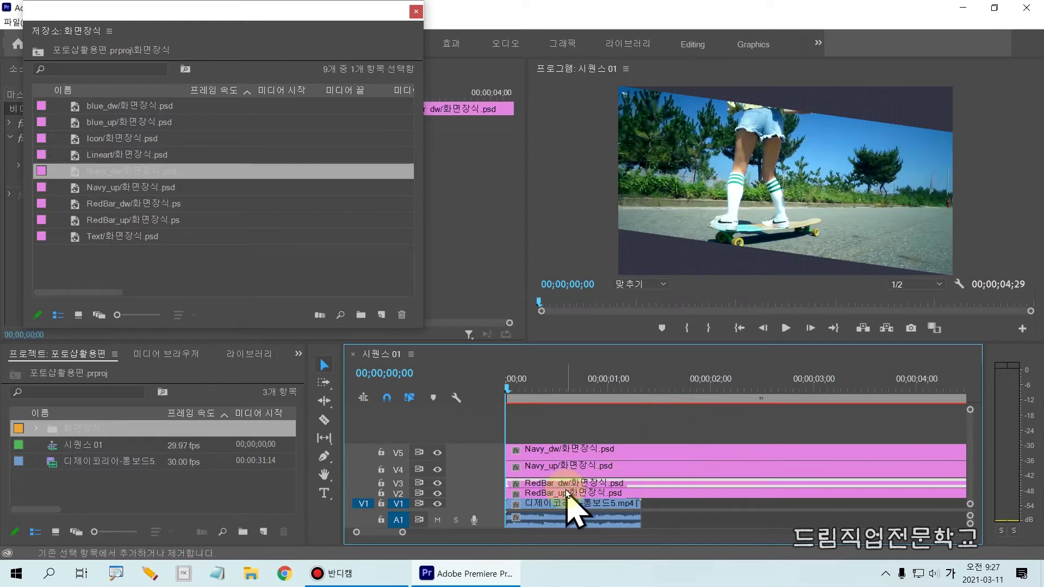
shift+click(568, 494)
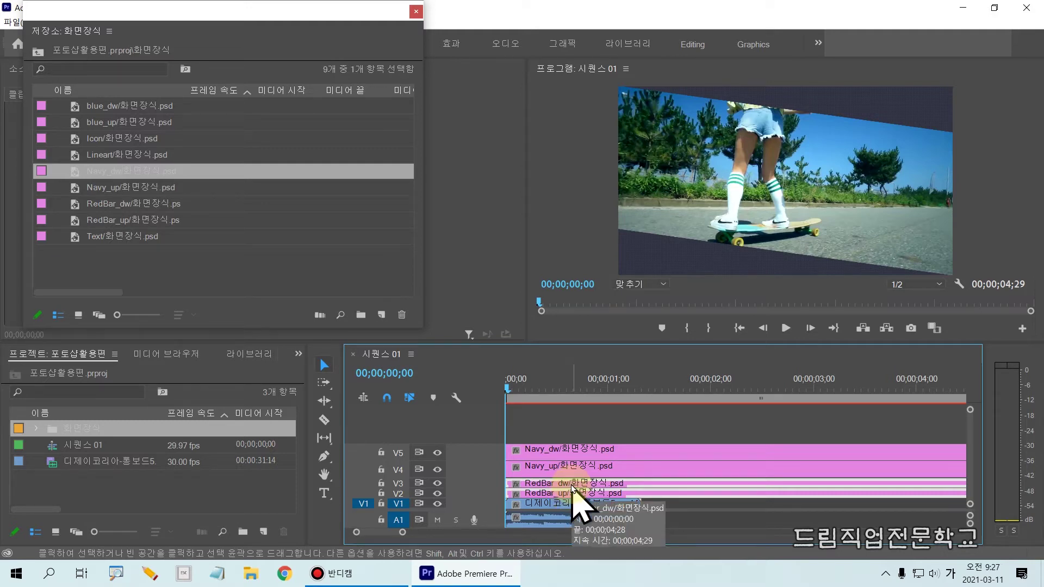
click(542, 429)
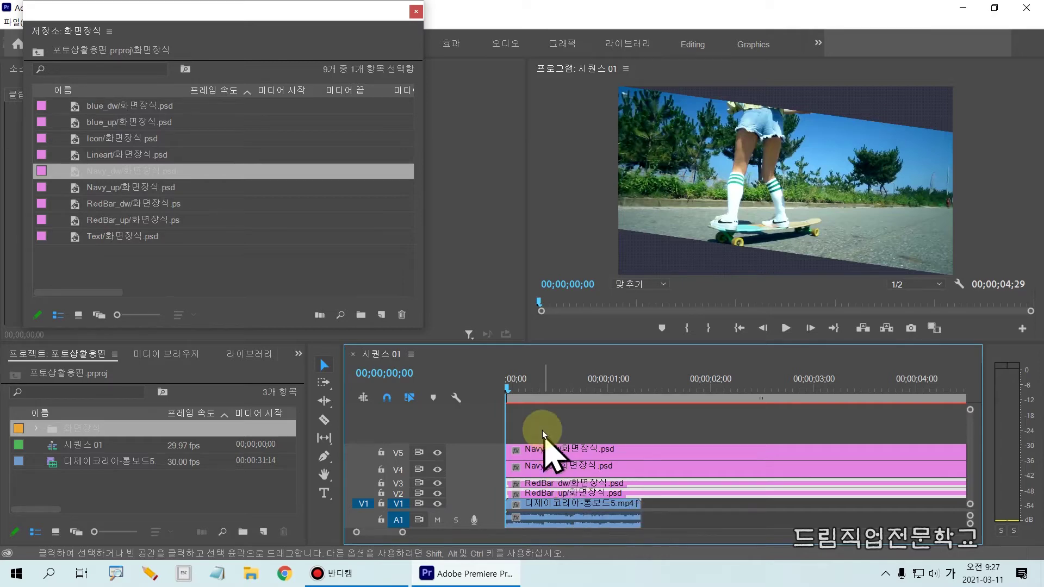
click(537, 485)
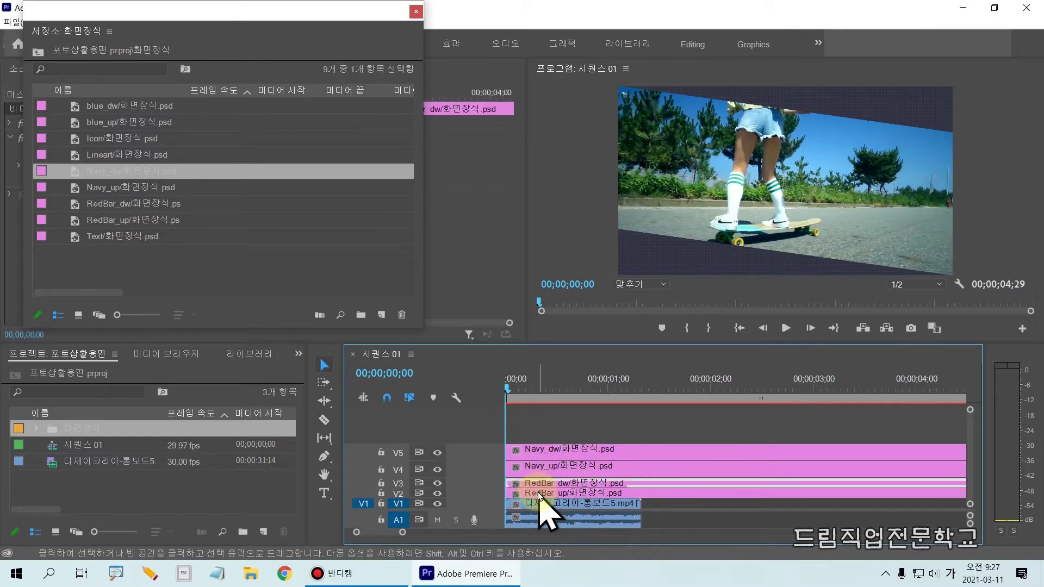
click(536, 495)
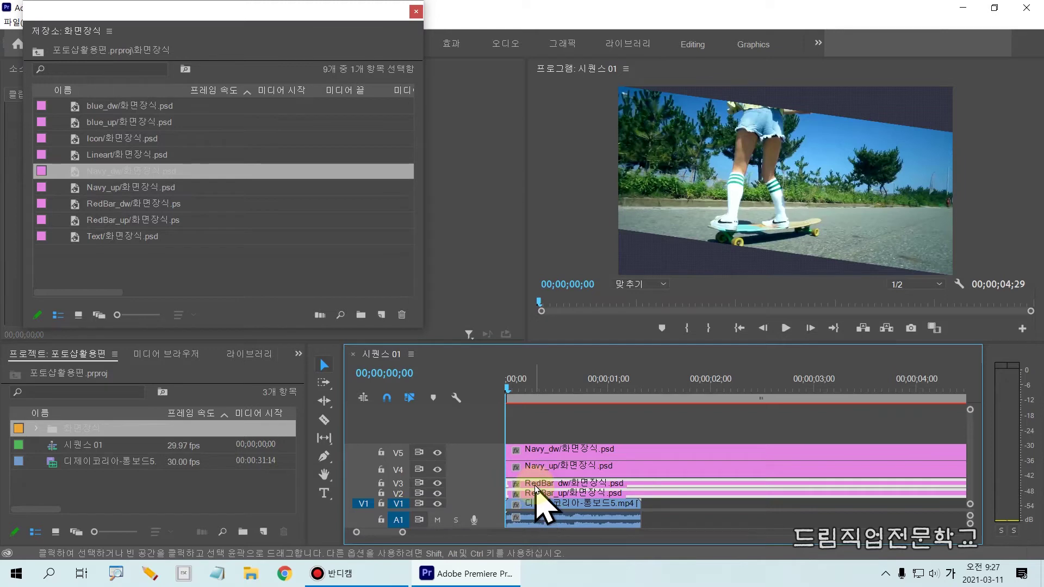
drag(534, 485, 530, 416)
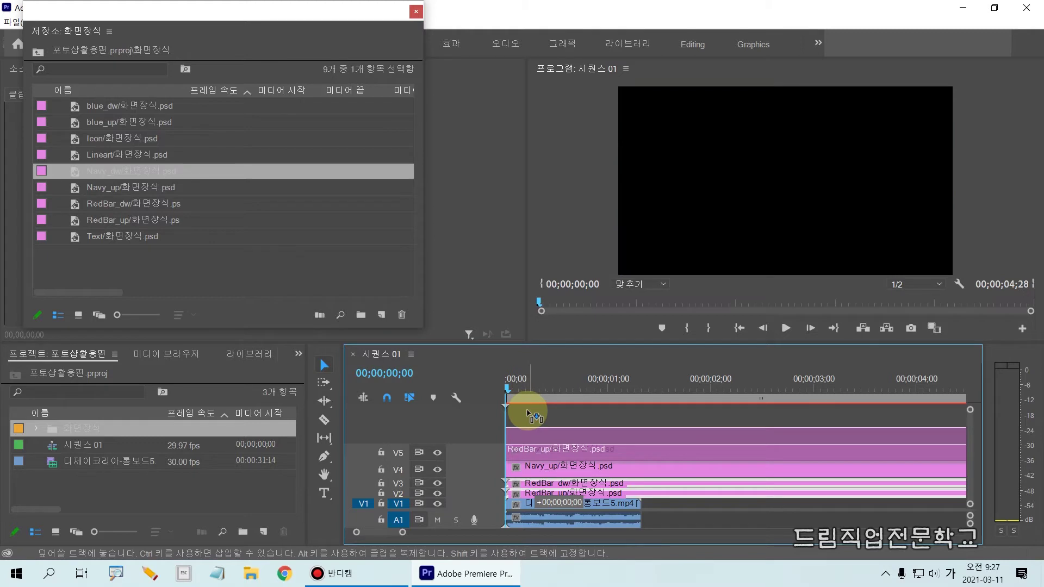
mouse_move(530, 417)
mouse_down()
mouse_move(527, 390)
mouse_move(528, 416)
mouse_up()
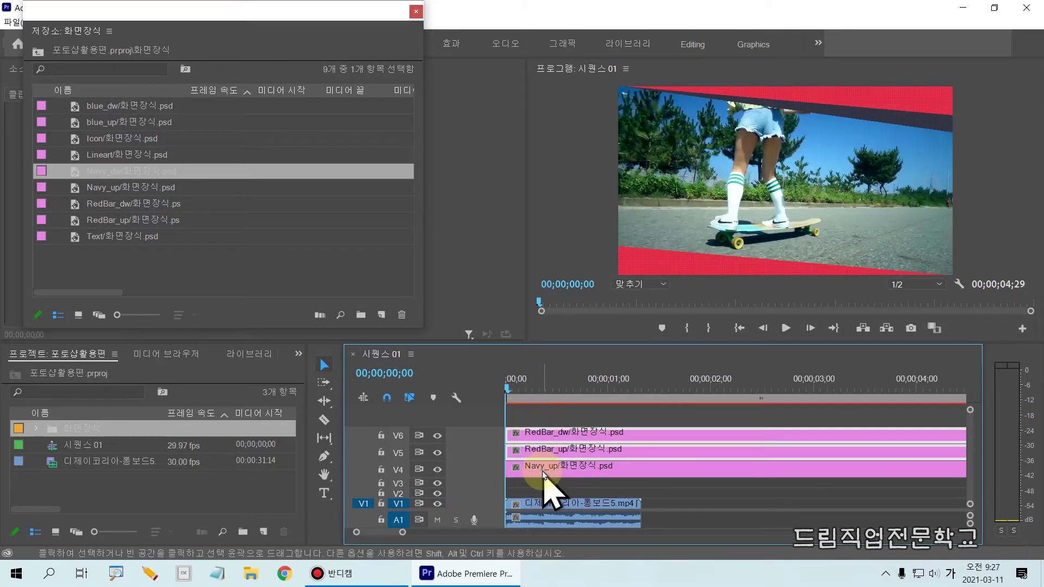
click(545, 450)
click(543, 449)
click(546, 457)
click(543, 455)
click(539, 452)
click(540, 453)
click(541, 453)
click(541, 454)
click(542, 456)
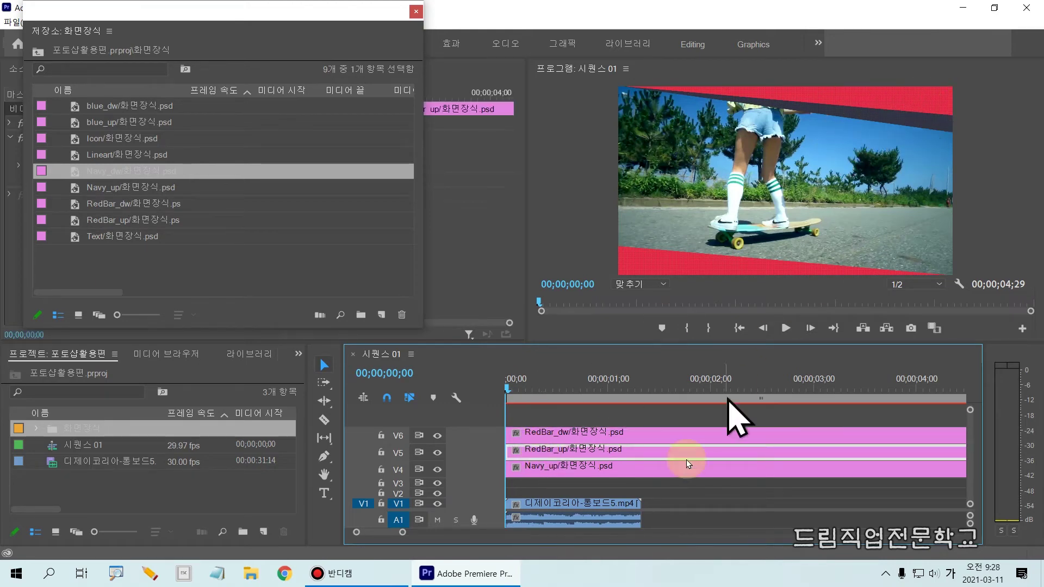
click(560, 475)
click(559, 484)
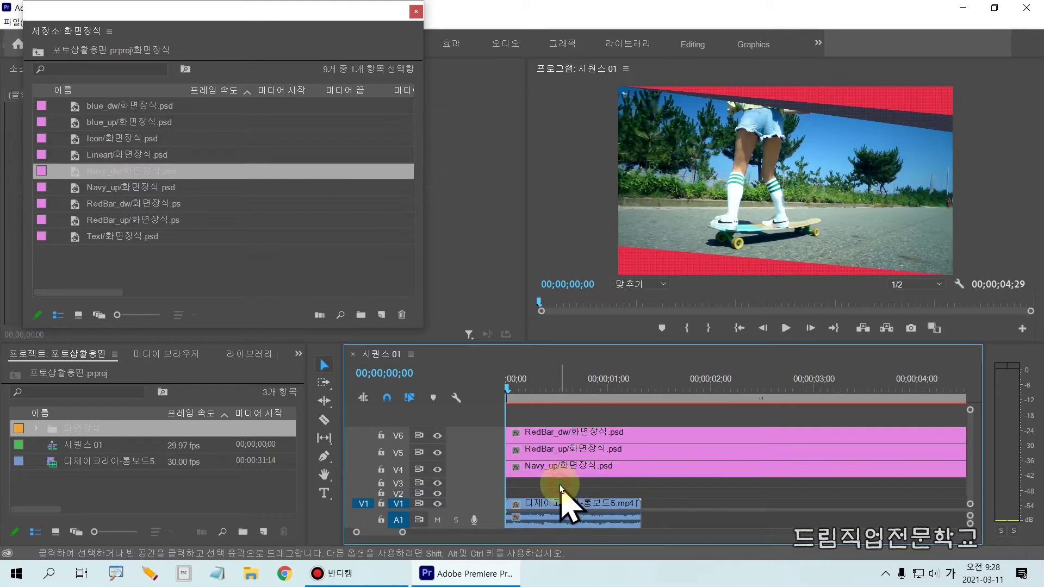
- Place the Navy_dw layer from the 화면장식 bin on the empty track V2 at the start of the sequence
click(102, 186)
click(70, 175)
drag(37, 169, 513, 497)
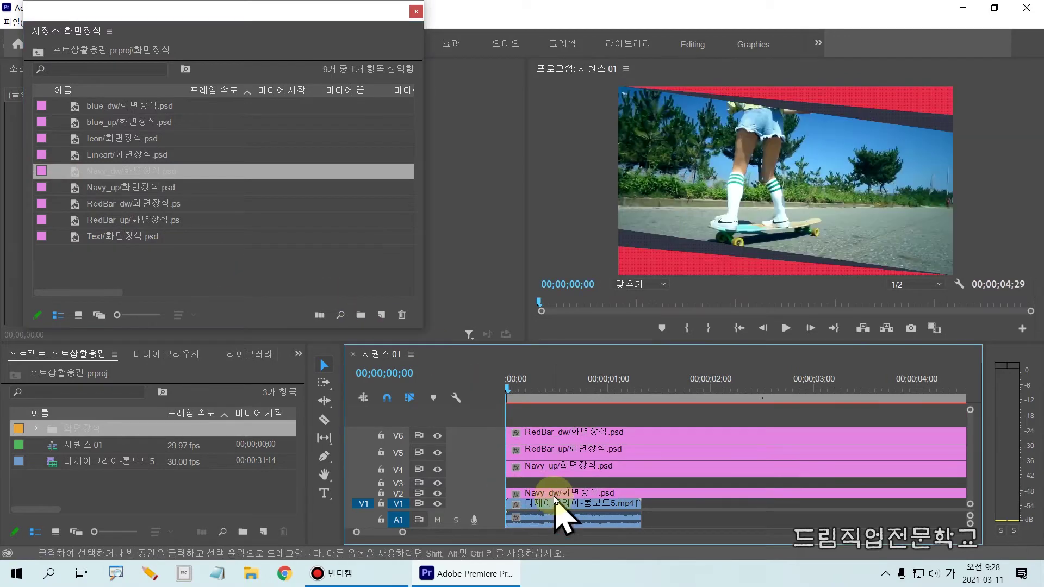
- Close the gaps in the layer stack by moving Navy_up to V3, RedBar_up to V4 and RedBar_dw to V5
click(526, 471)
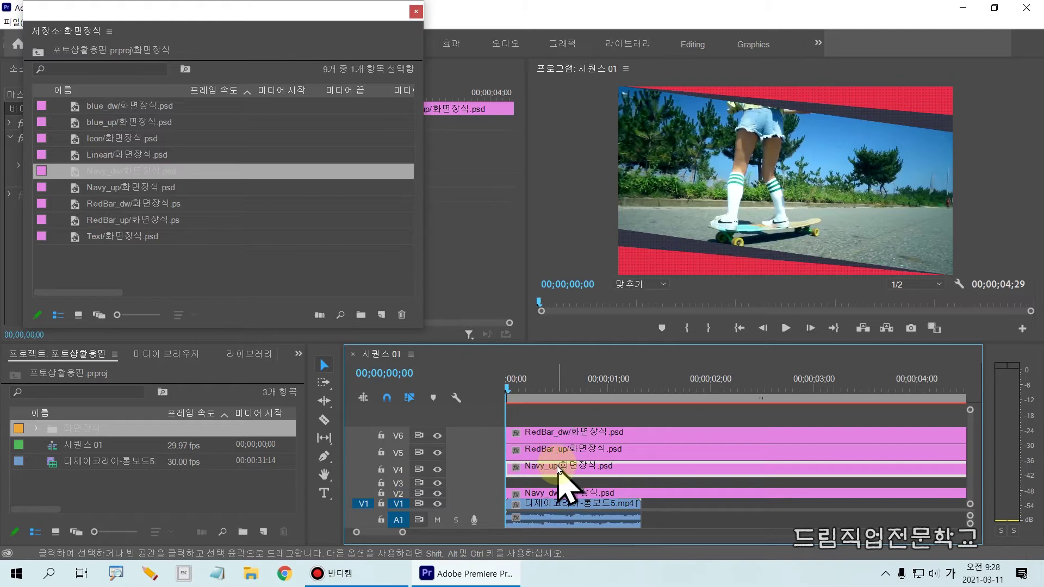
drag(556, 465, 551, 482)
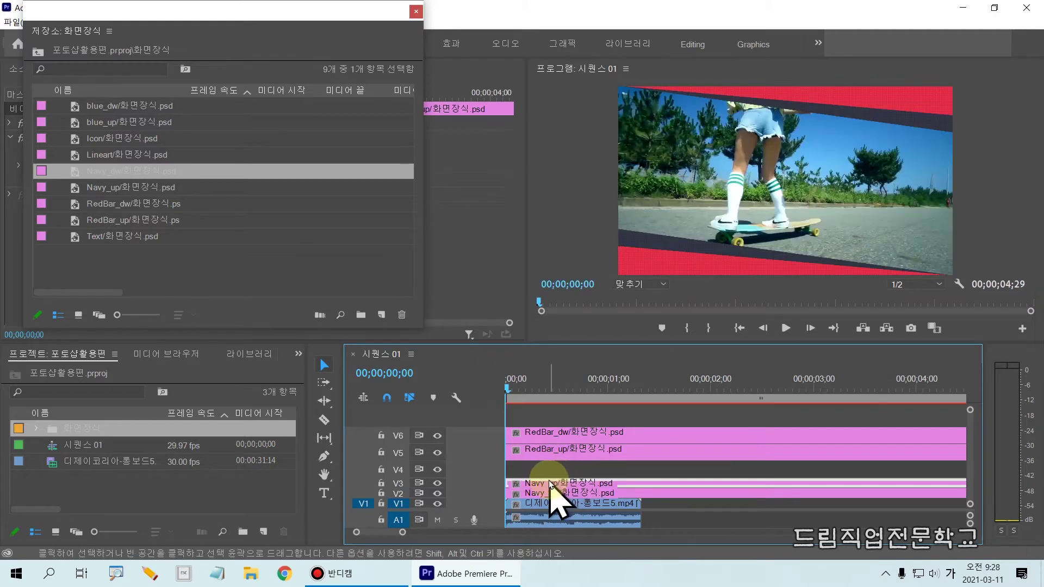
drag(550, 455, 555, 471)
click(552, 435)
drag(552, 435, 552, 463)
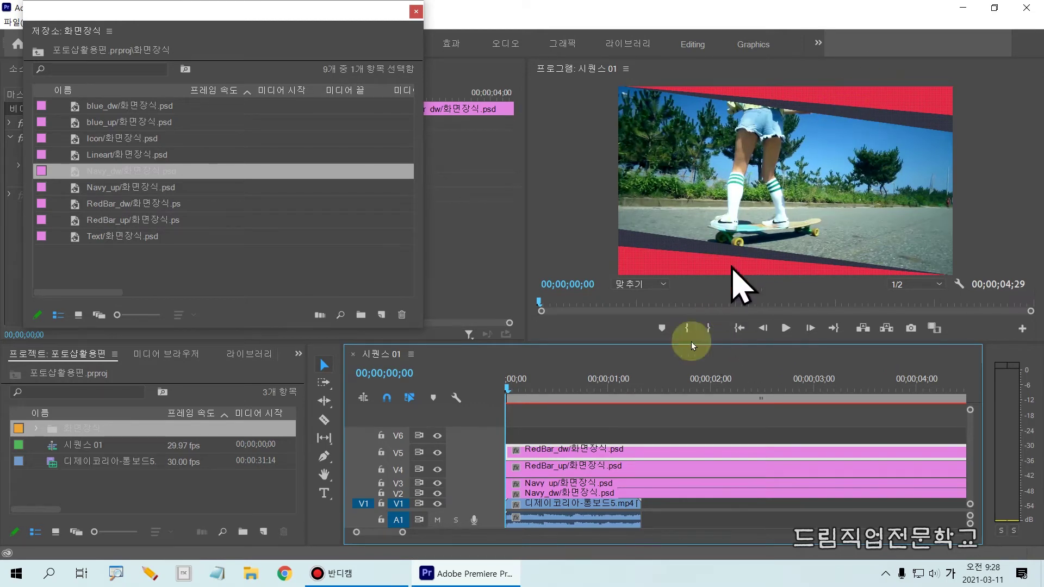
drag(593, 487, 497, 481)
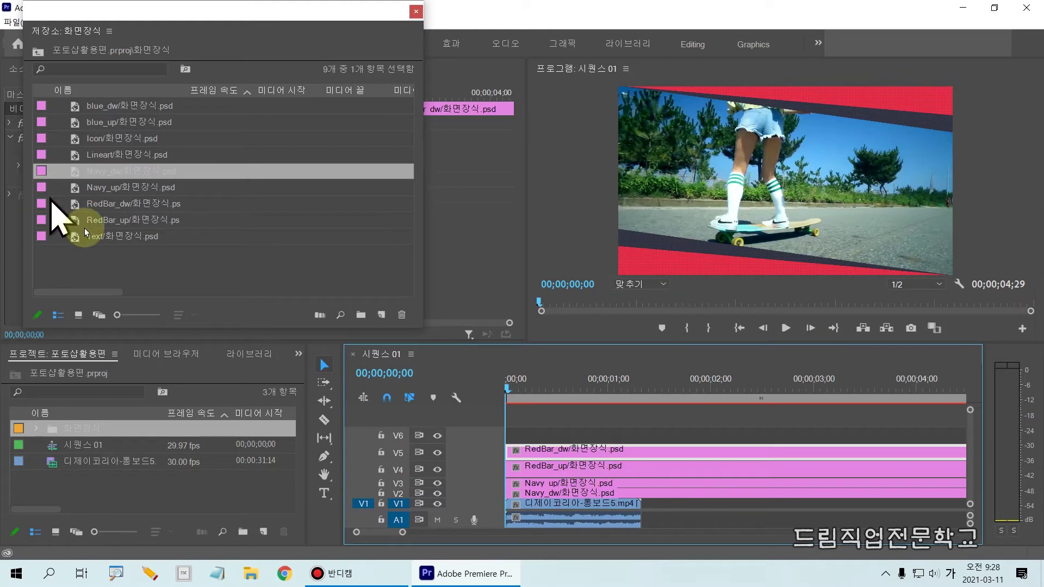
drag(75, 185, 196, 254)
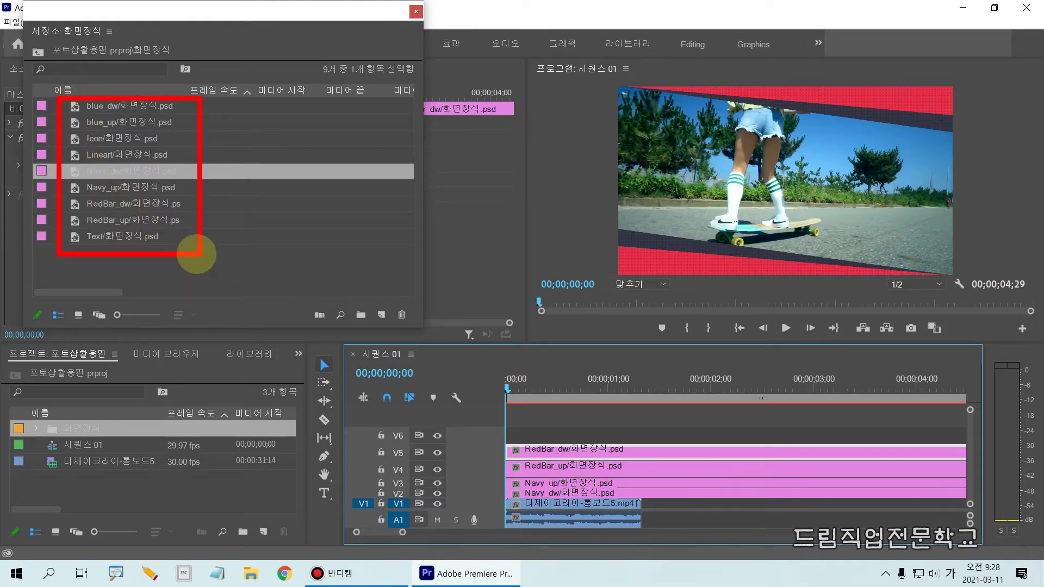
mouse_move(182, 228)
mouse_down()
mouse_move(604, 464)
mouse_move(580, 429)
mouse_up()
drag(597, 465, 498, 471)
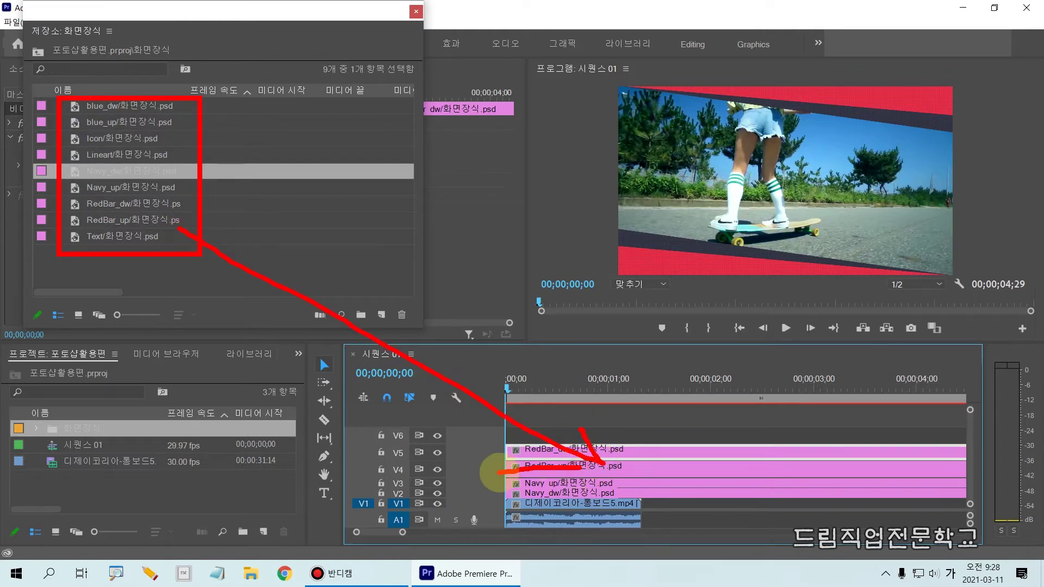
key(Escape)
- Move the 화면장식 bin window aside to uncover the clip effect settings and select the Navy_up clip on V3
drag(231, 14, 351, 15)
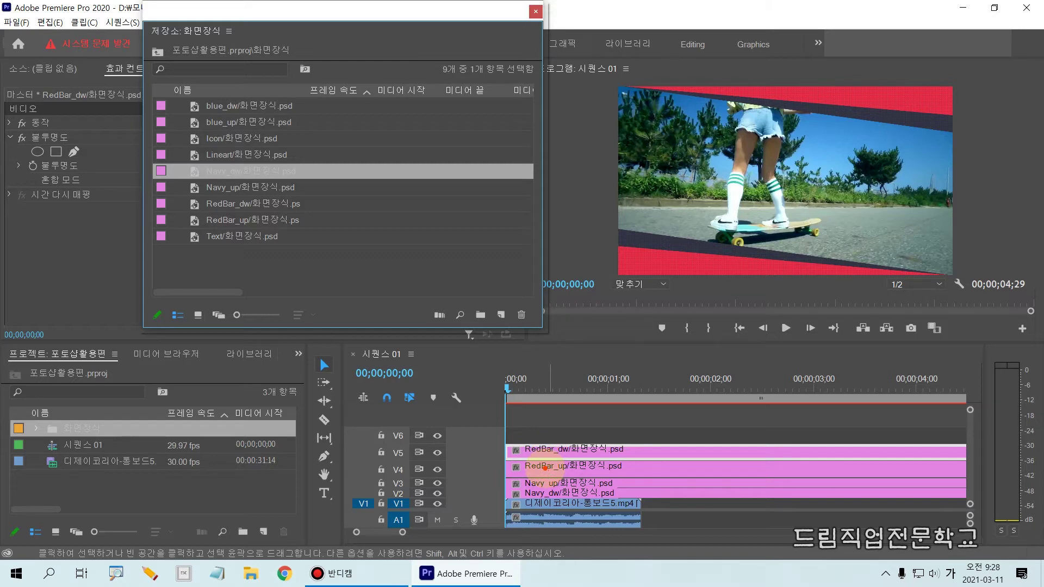
drag(502, 438, 648, 499)
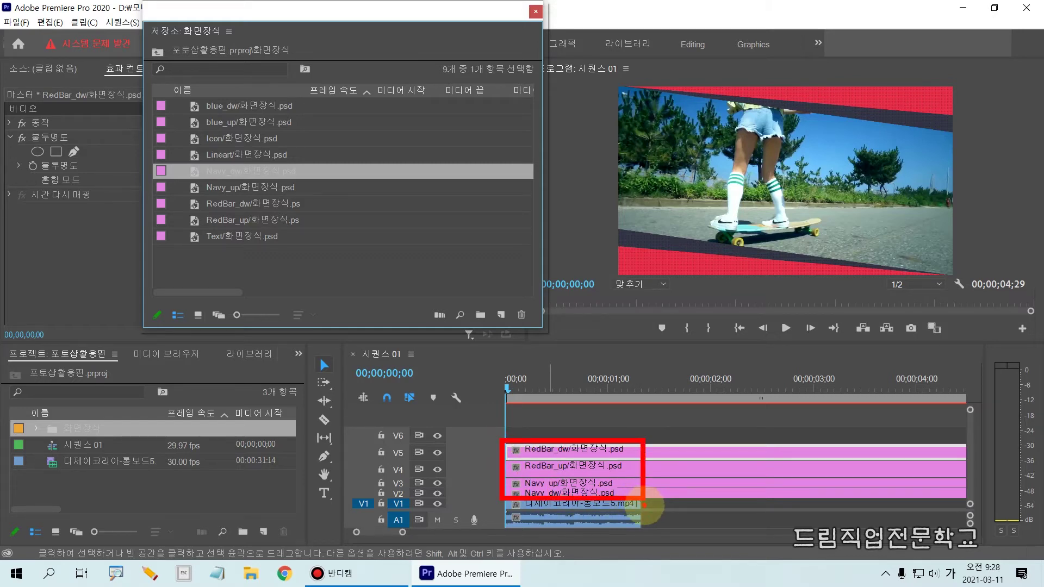
click(560, 495)
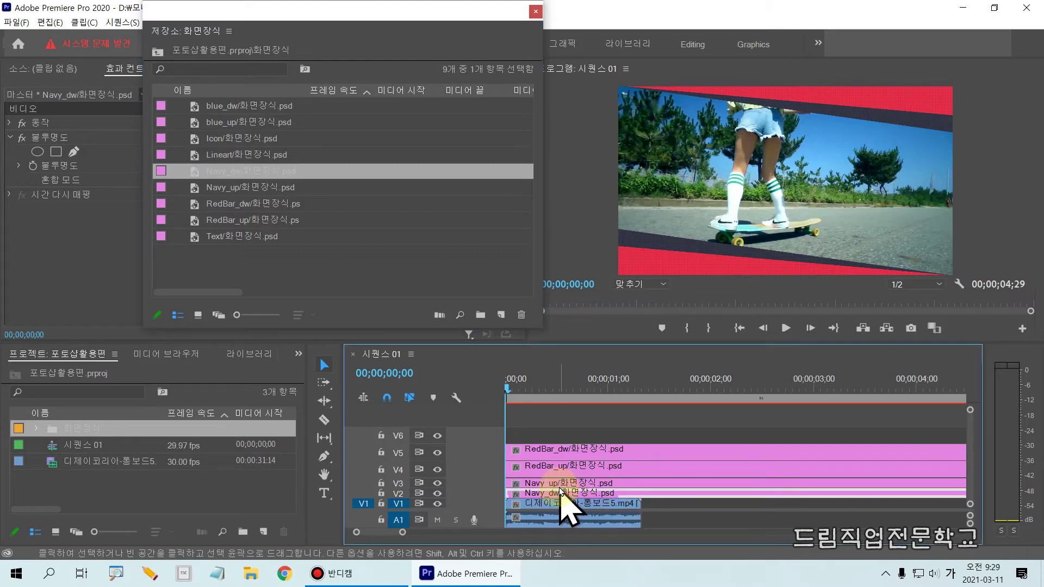
click(549, 442)
click(550, 450)
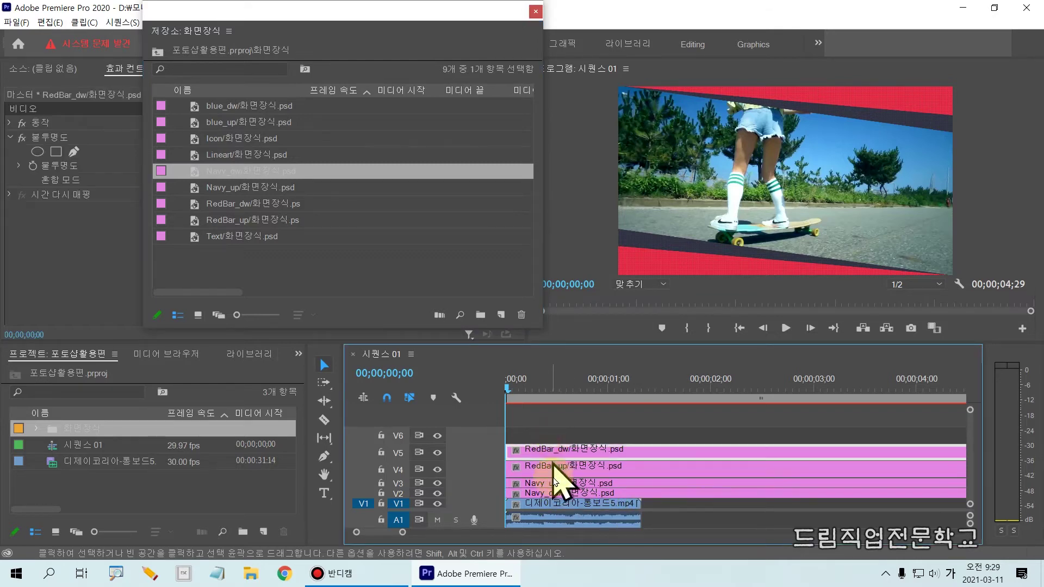
click(554, 495)
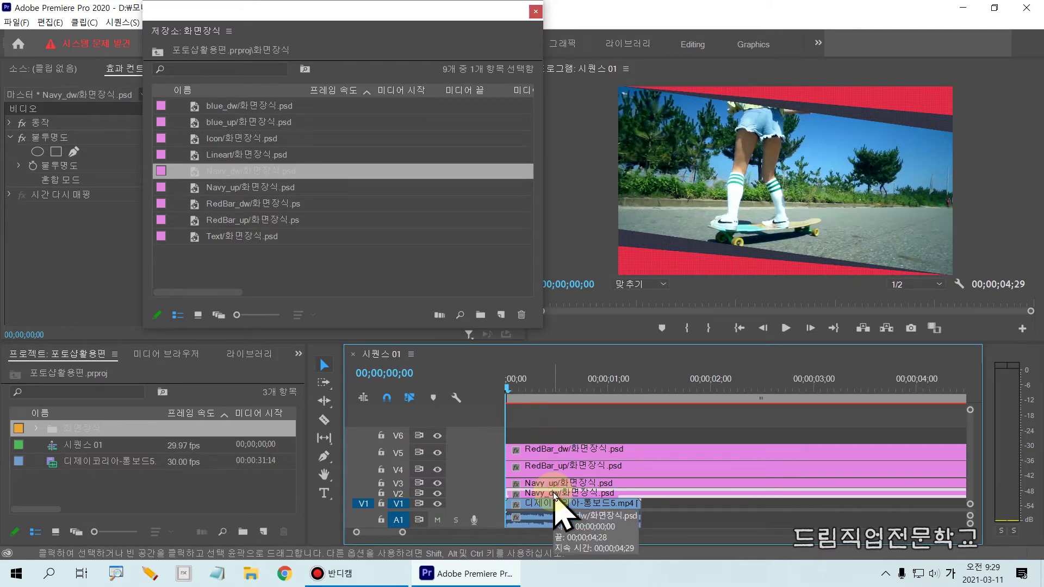
click(553, 485)
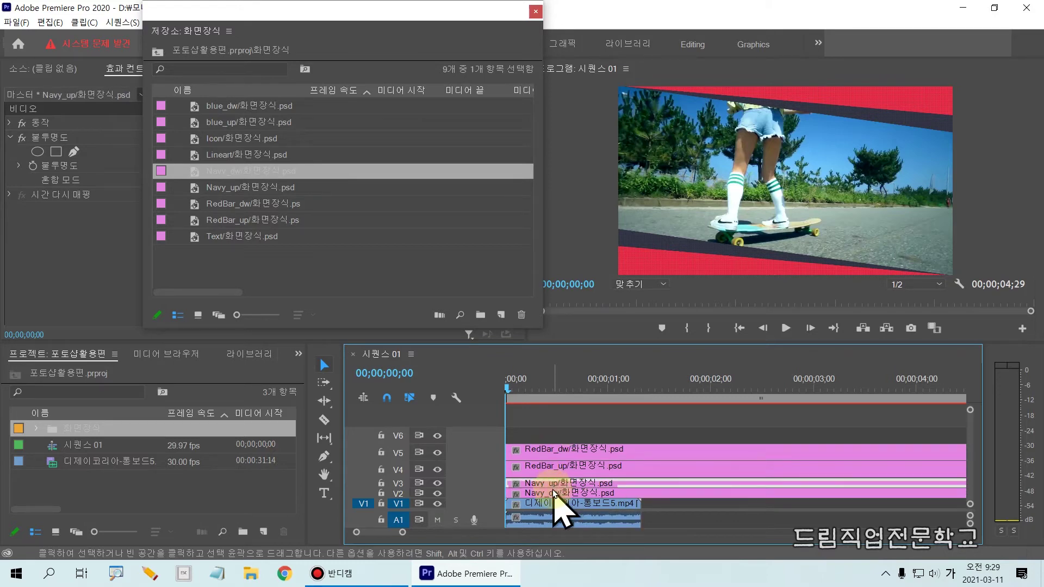
- Place the blue_up layer from the 화면장식 bin on track V6 at the start of the sequence
click(555, 469)
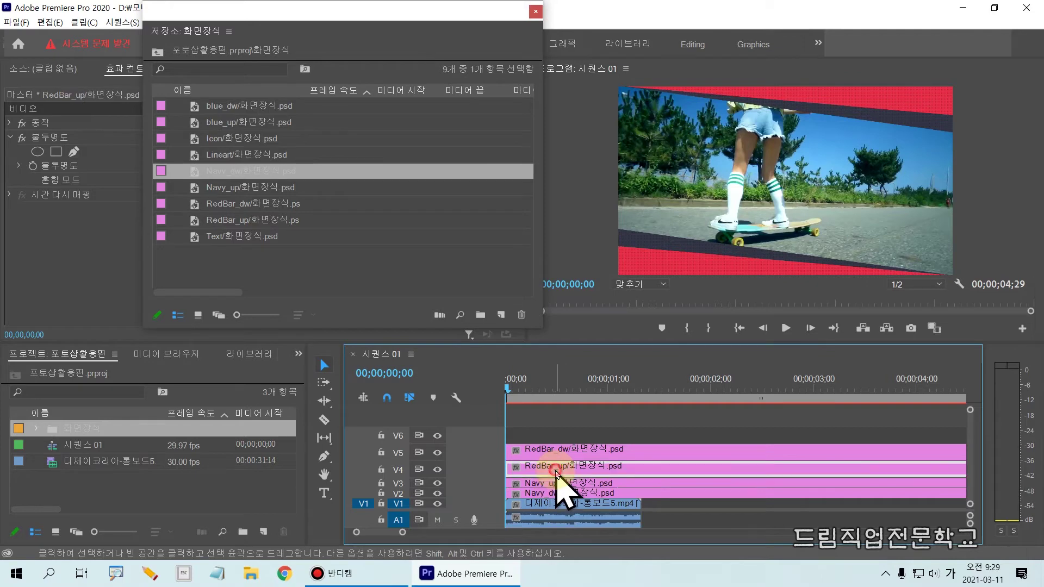
click(559, 452)
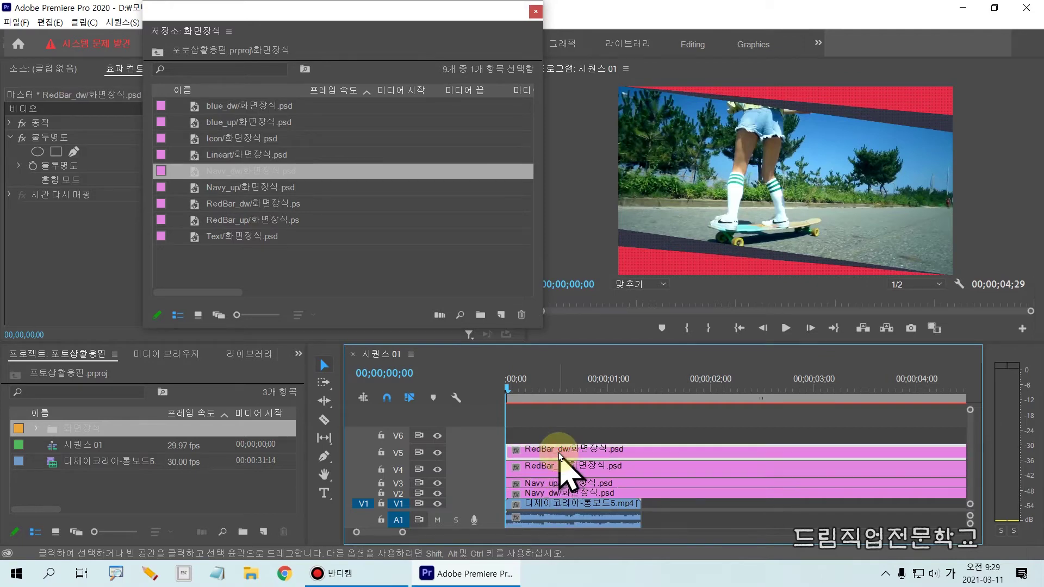
click(556, 439)
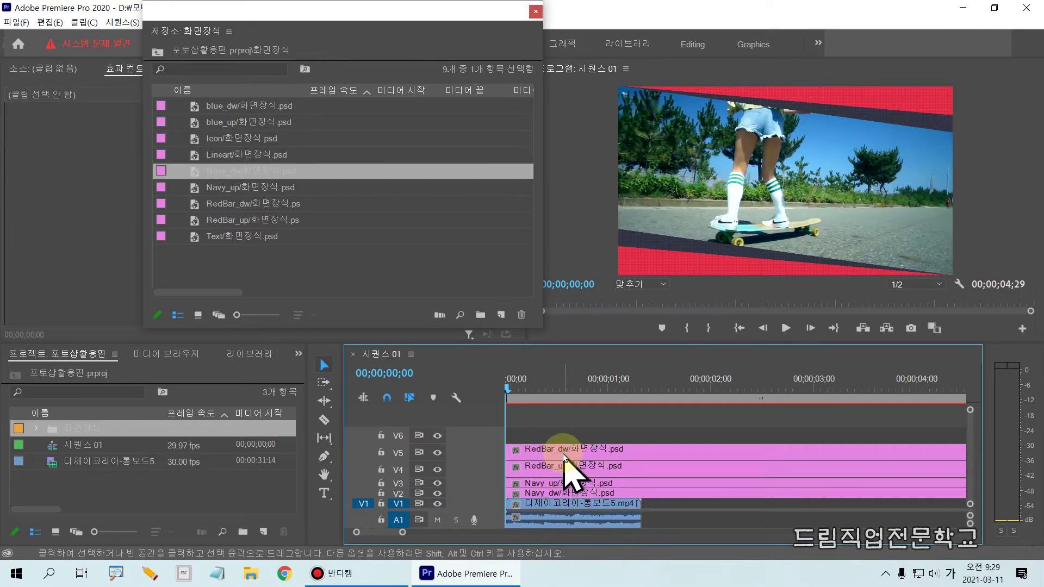
click(255, 118)
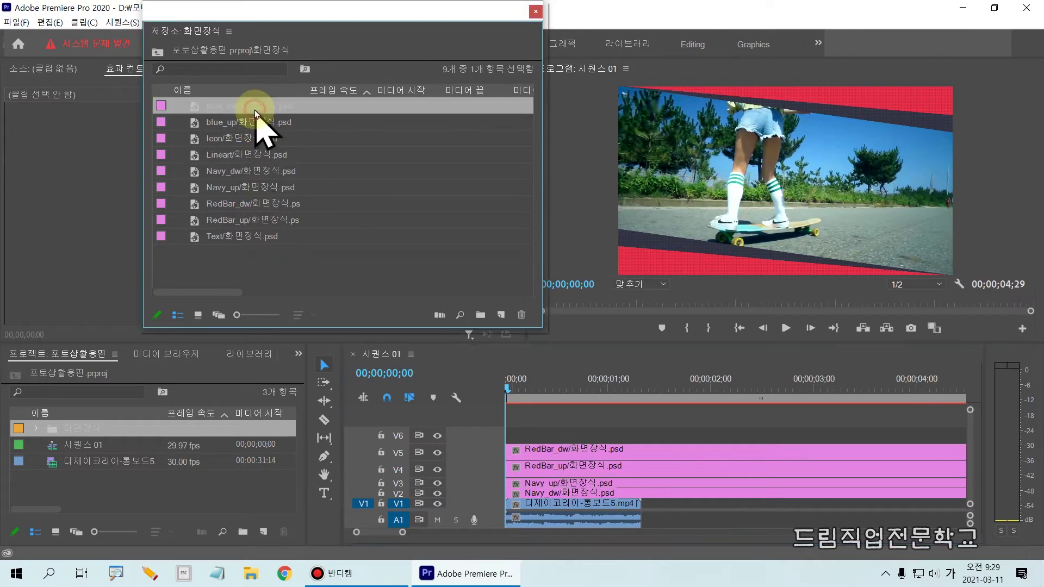
click(242, 123)
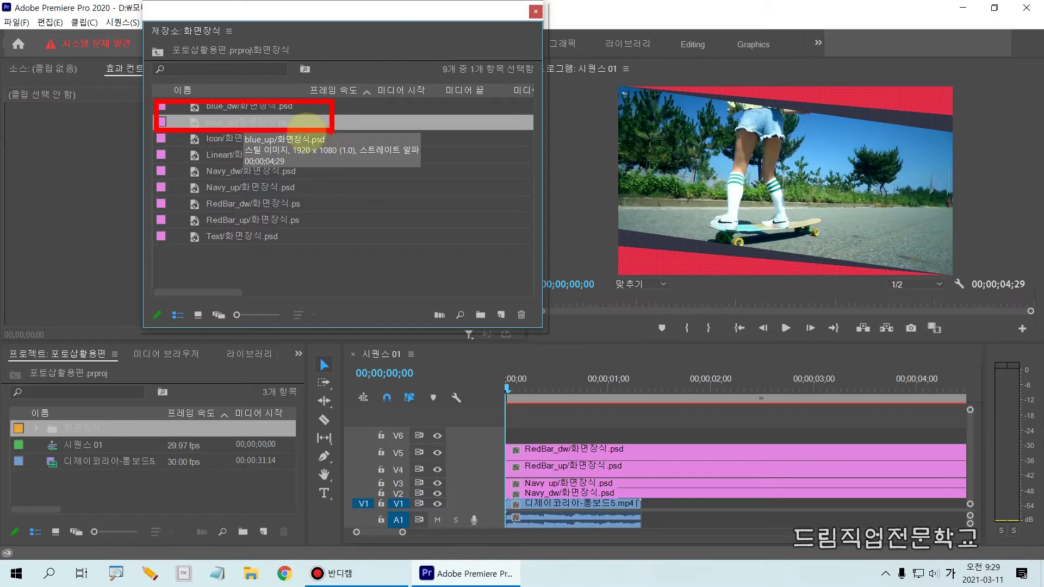
drag(167, 124, 510, 435)
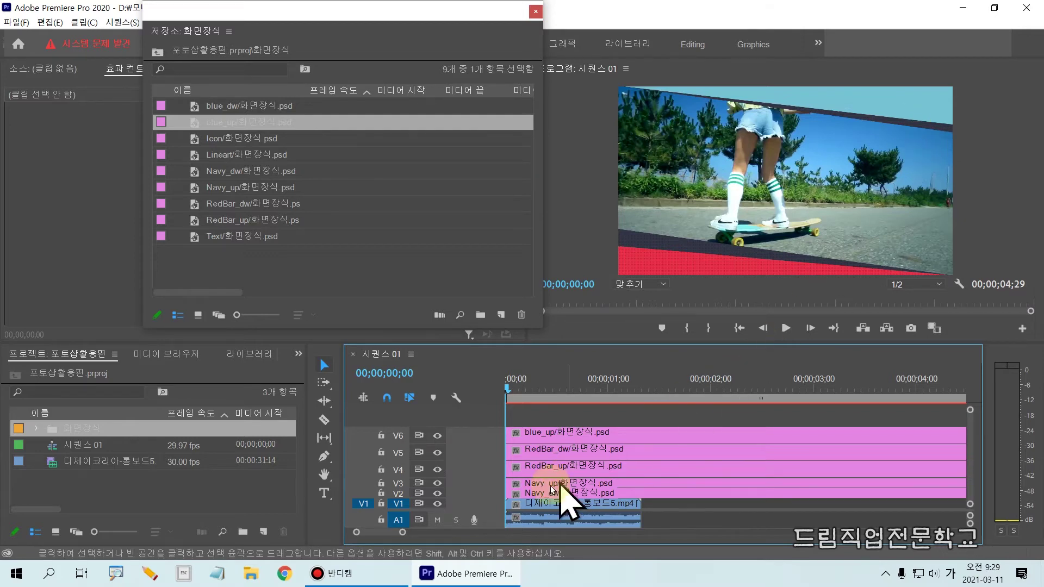
- Reorder the clips so RedBar_dw is on V7, RedBar_up on V6 and blue_up on V4, leaving V5 free
click(532, 454)
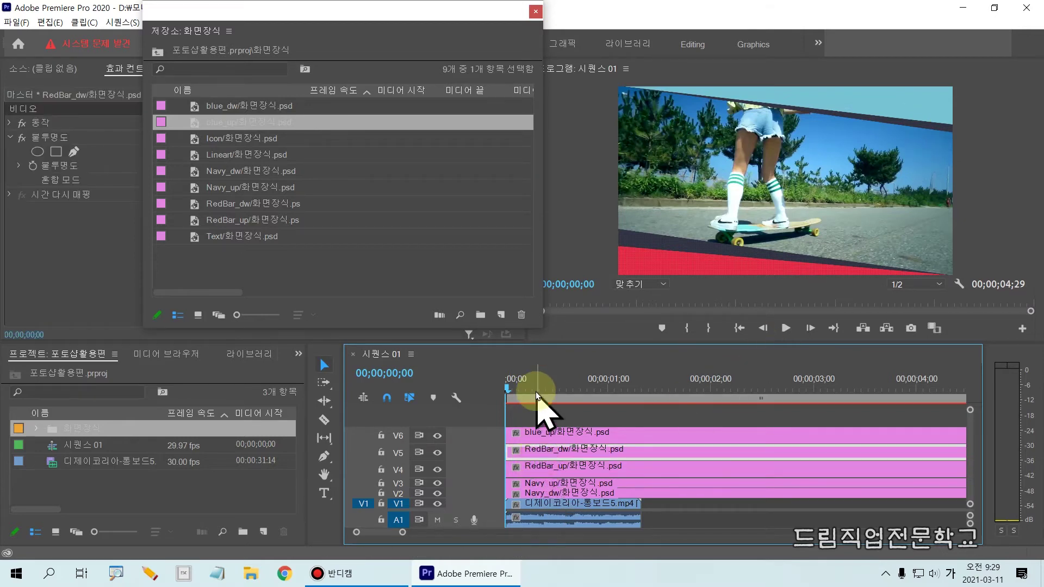
drag(528, 453, 530, 416)
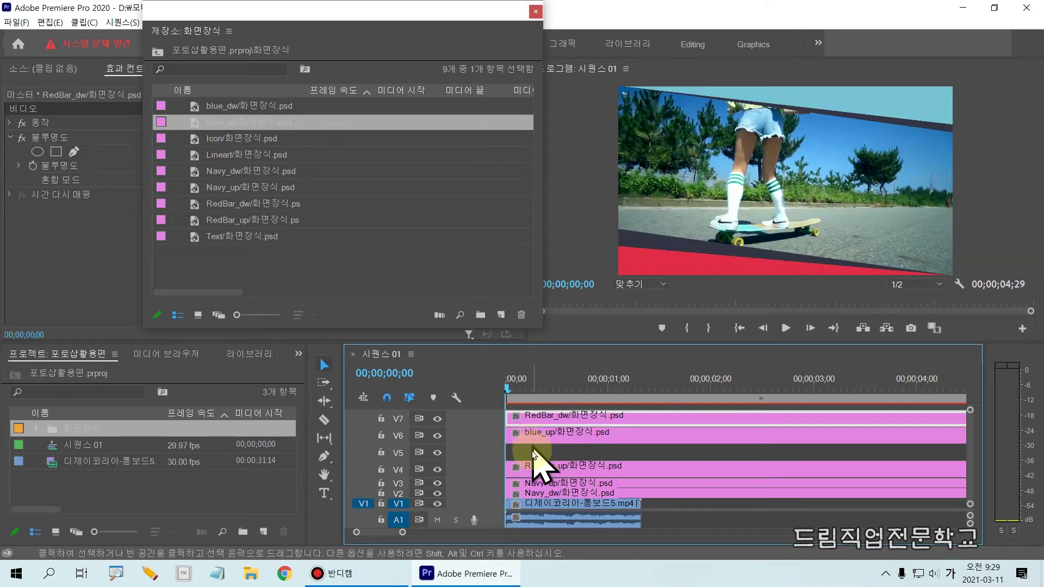
drag(534, 433, 540, 467)
click(534, 467)
click(540, 438)
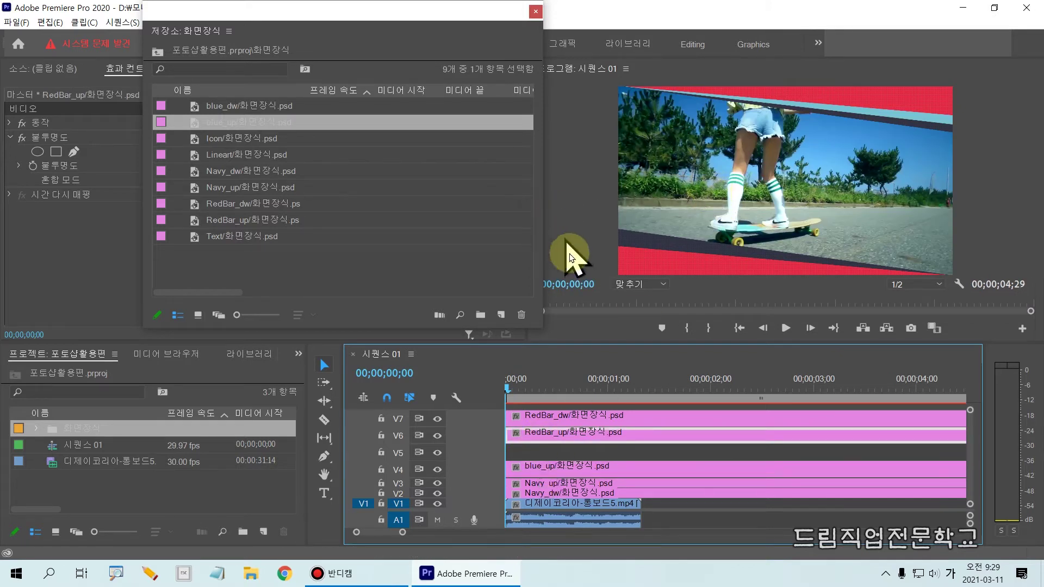
- Place the blue_dw layer from the 화면장식 bin on the empty track V5 at the start of the sequence
click(563, 450)
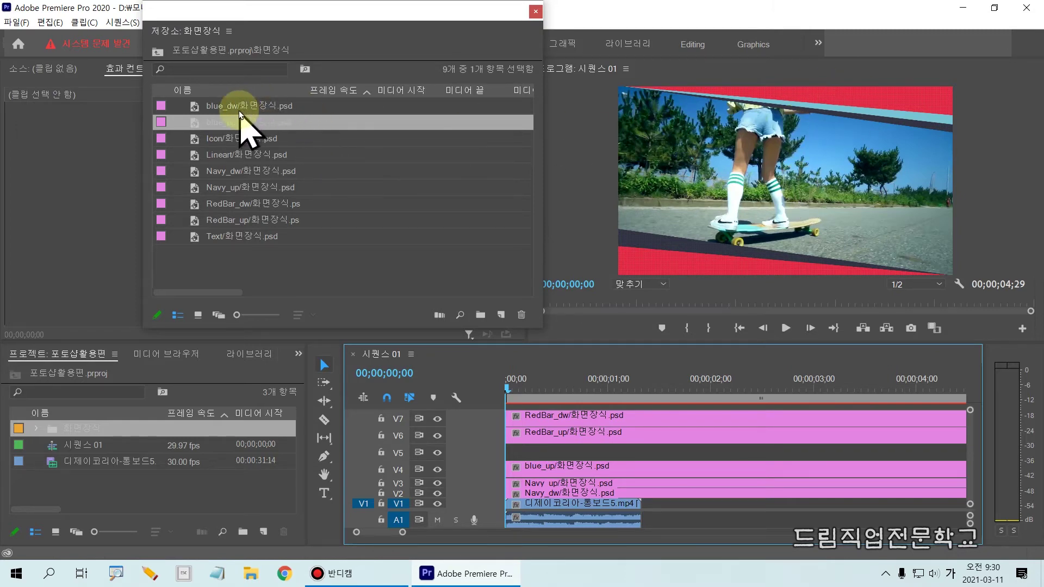
click(170, 109)
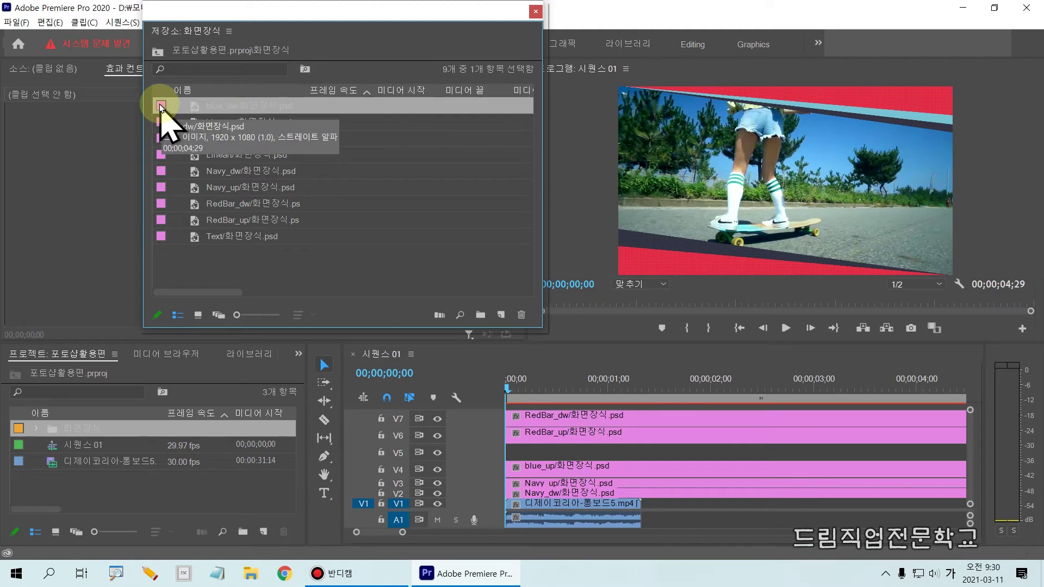
drag(161, 107, 514, 453)
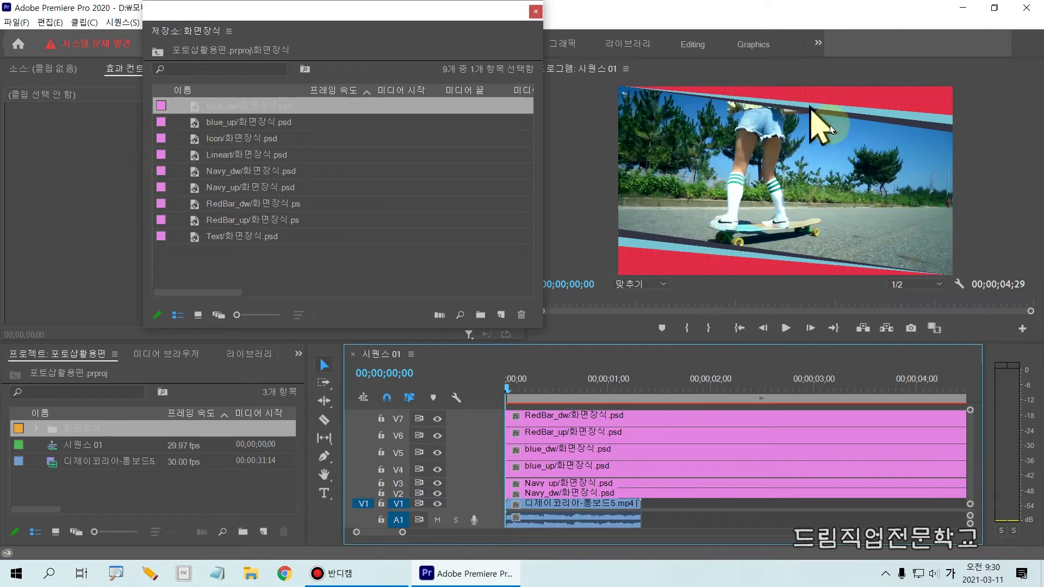
drag(616, 78, 796, 126)
drag(861, 137, 994, 163)
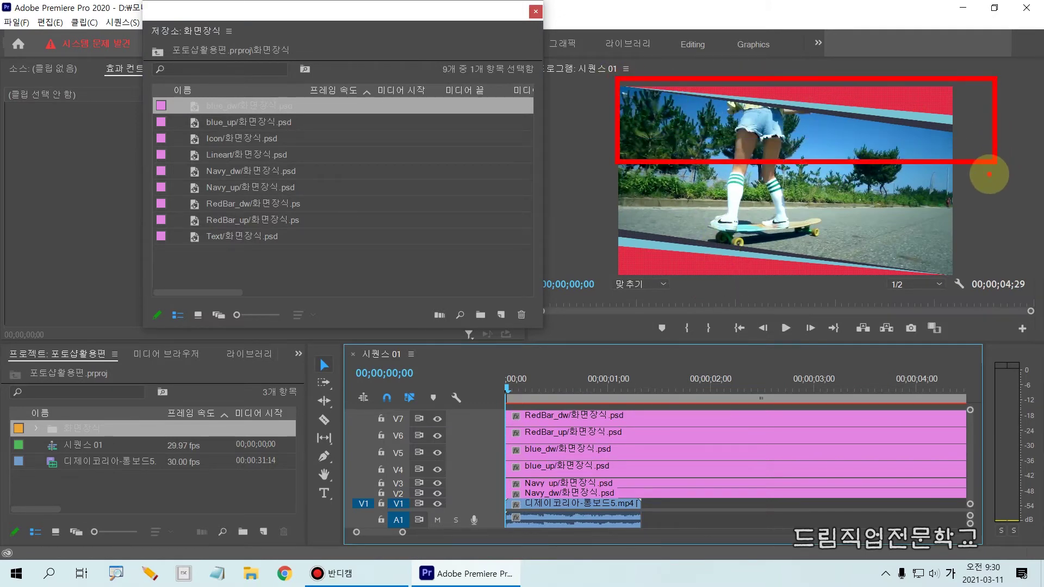
key(Escape)
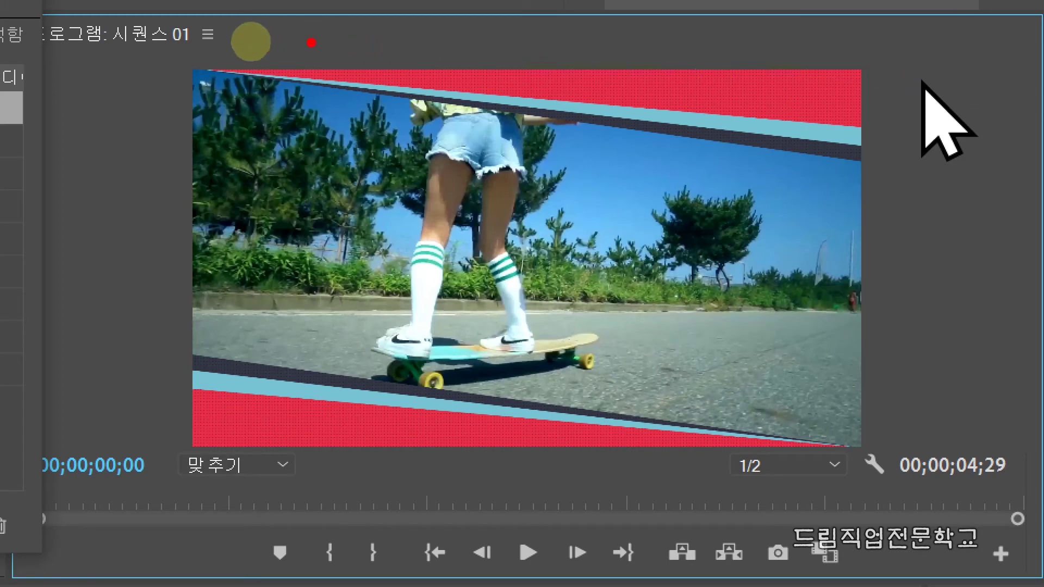
mouse_move(193, 53)
mouse_down()
mouse_move(648, 135)
mouse_move(907, 200)
mouse_up()
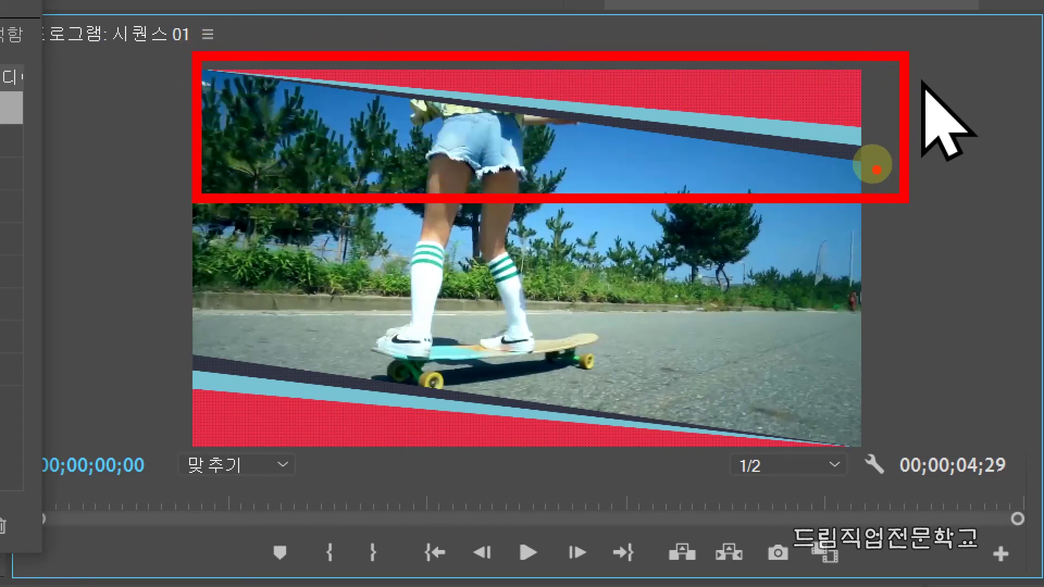
mouse_move(842, 151)
mouse_down()
mouse_move(882, 159)
mouse_move(857, 138)
mouse_move(888, 139)
mouse_up()
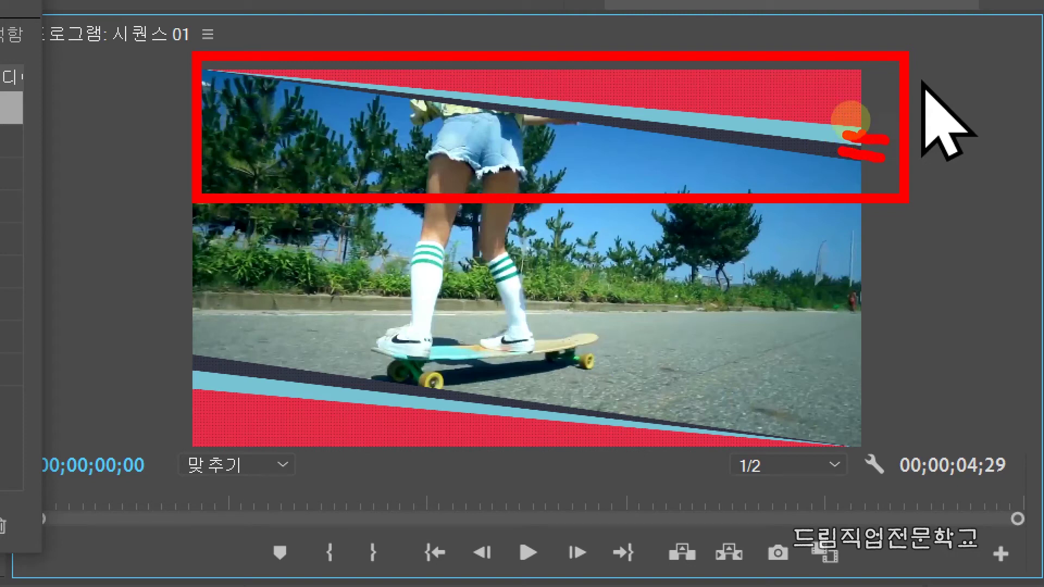
drag(844, 107, 883, 117)
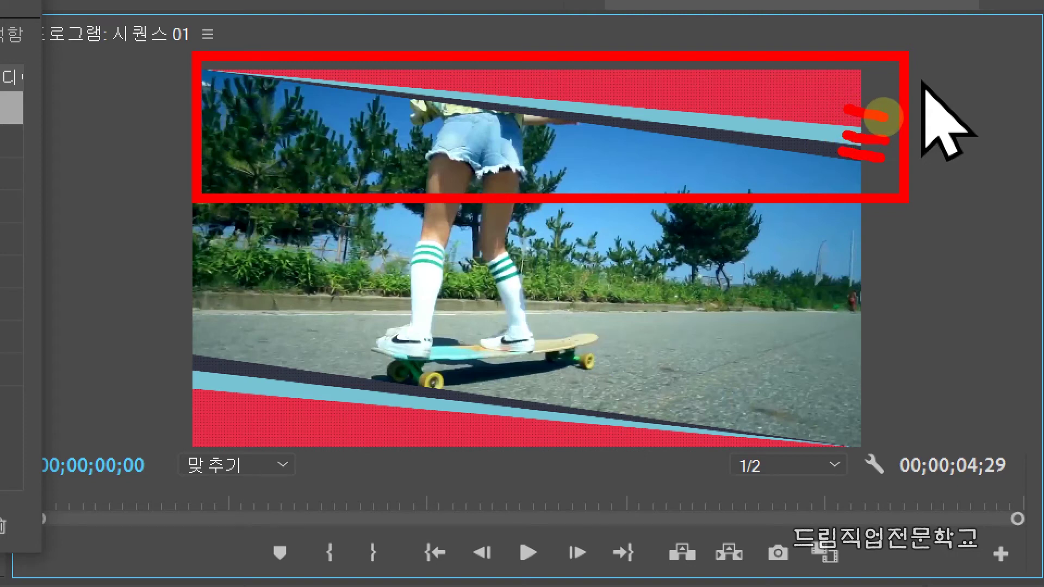
key(Escape)
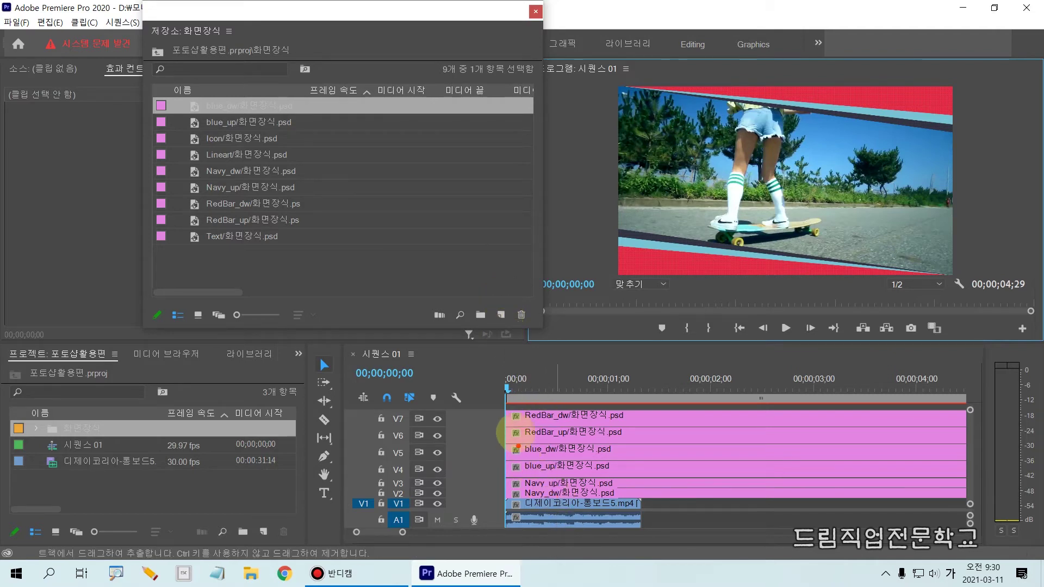
drag(466, 435, 649, 521)
mouse_move(601, 357)
mouse_down()
mouse_move(604, 396)
mouse_move(603, 385)
mouse_move(621, 383)
mouse_move(603, 404)
mouse_up()
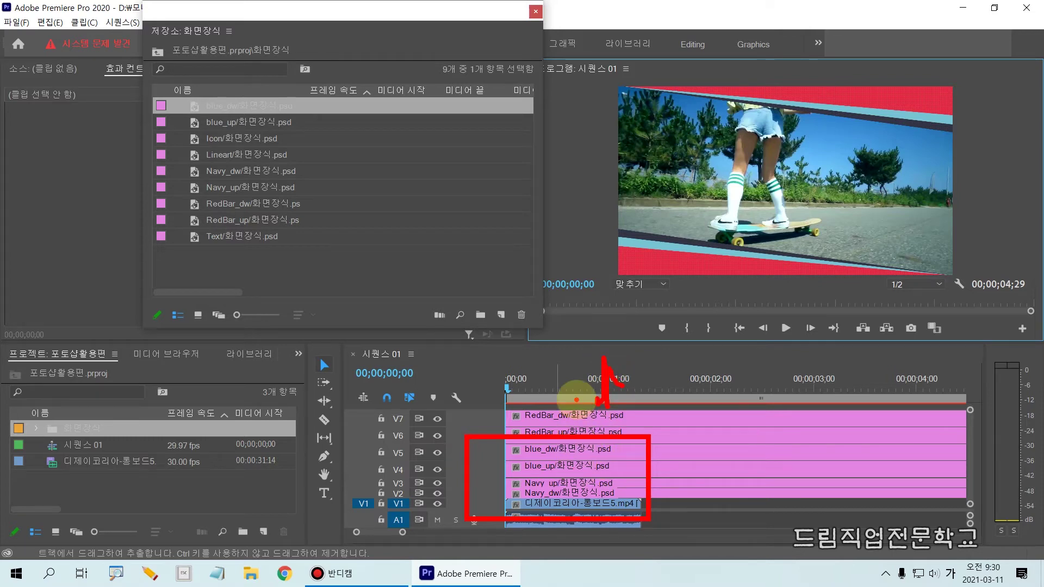
key(Escape)
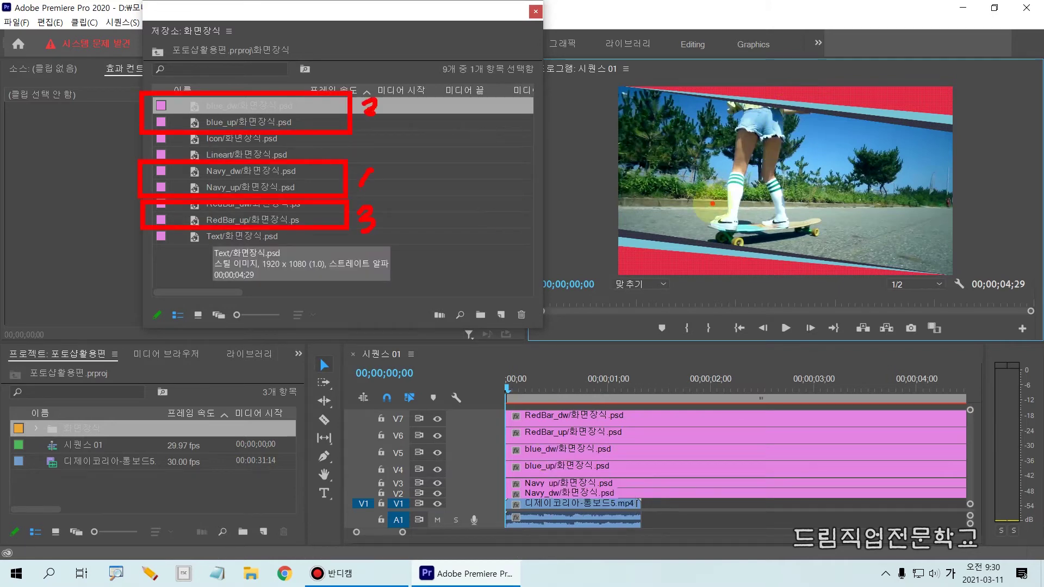
key(Escape)
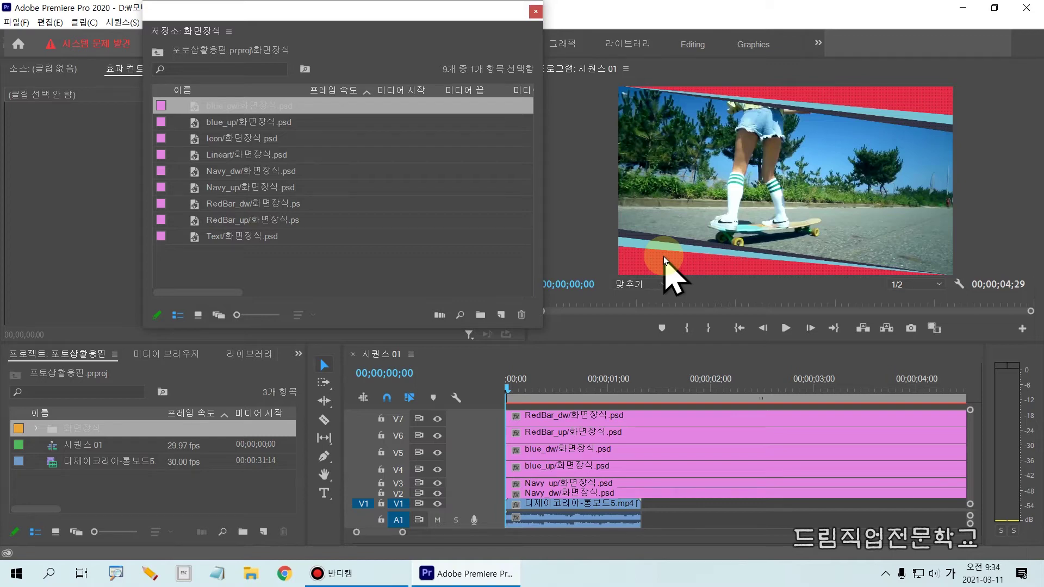
- Nest the six RedBar, blue and Navy clips on tracks V2 to V7 into one sequence named 외곽디자인
click(576, 416)
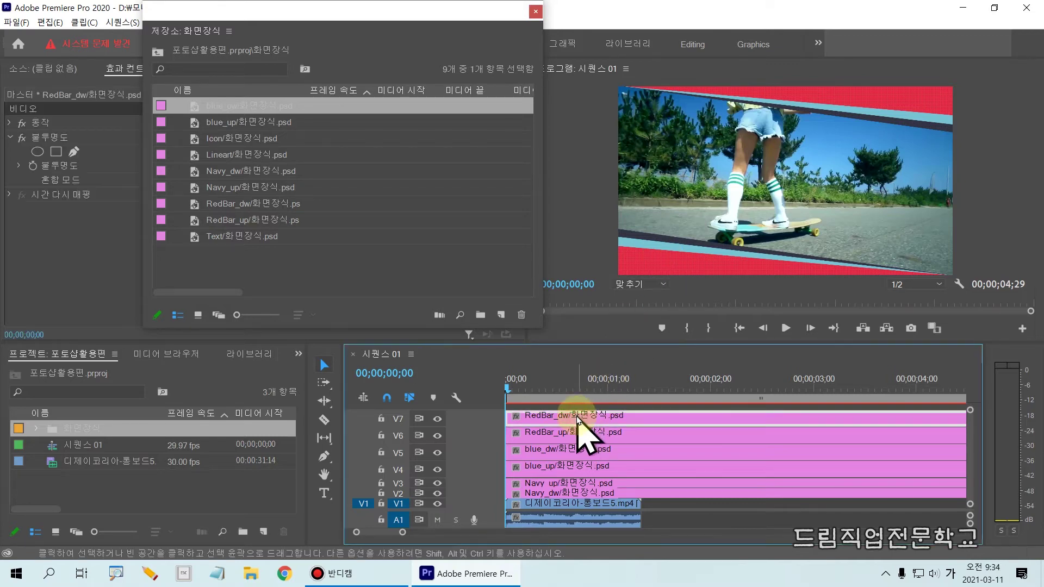
shift+click(565, 492)
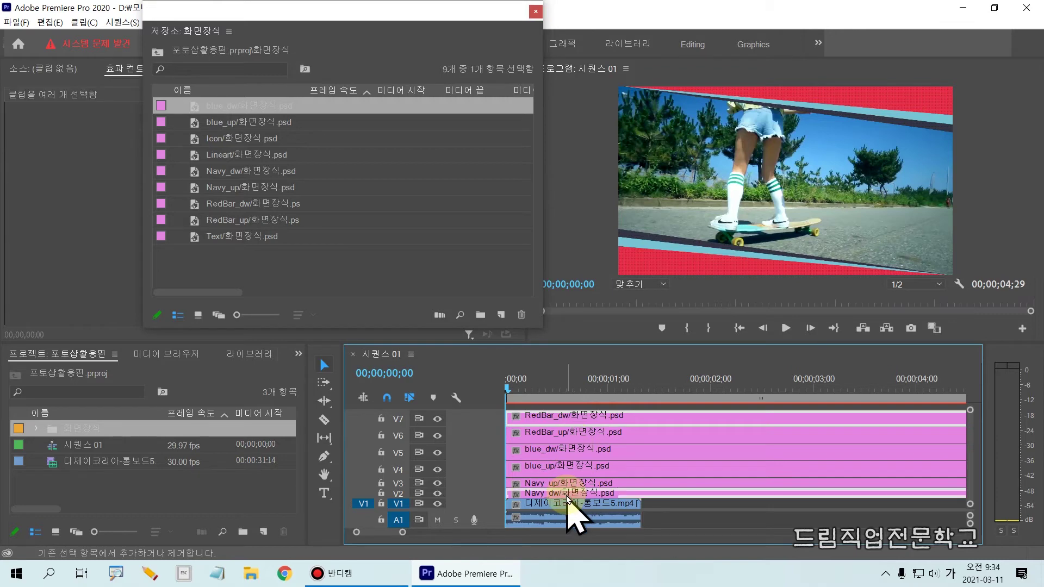
shift+click(566, 432)
shift+click(570, 449)
shift+click(570, 466)
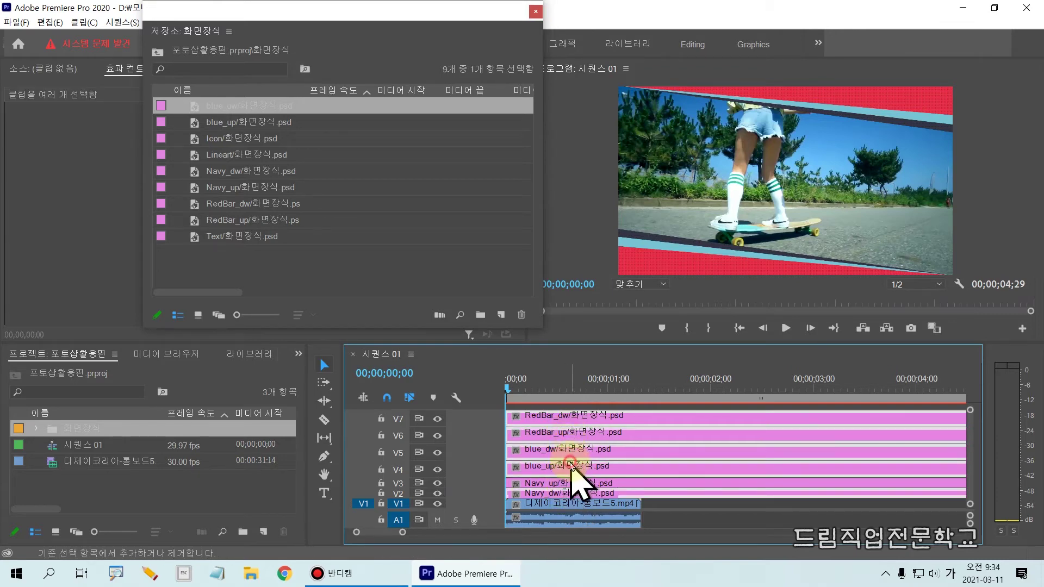
shift+click(569, 482)
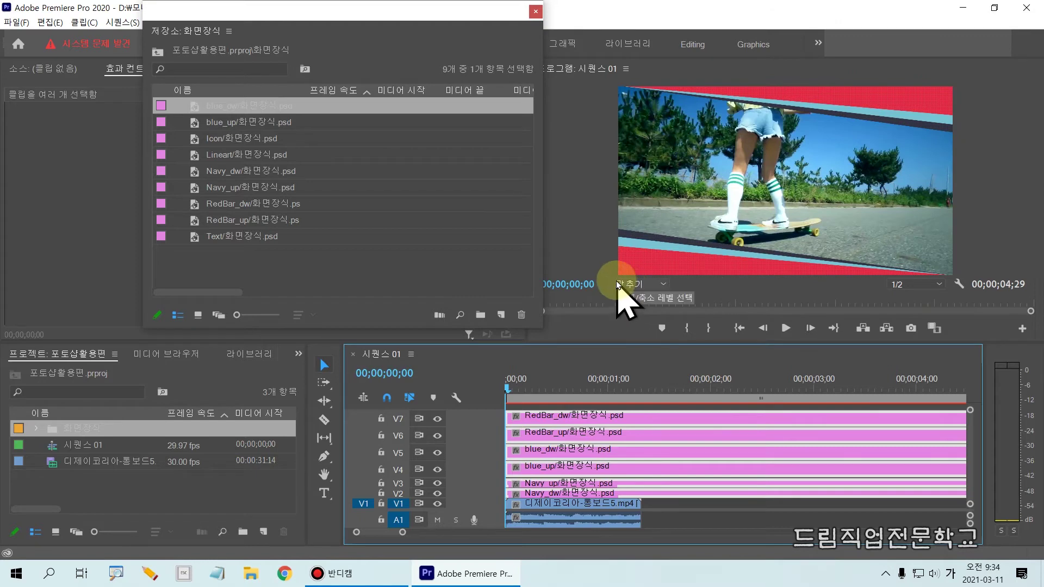
right_click(555, 421)
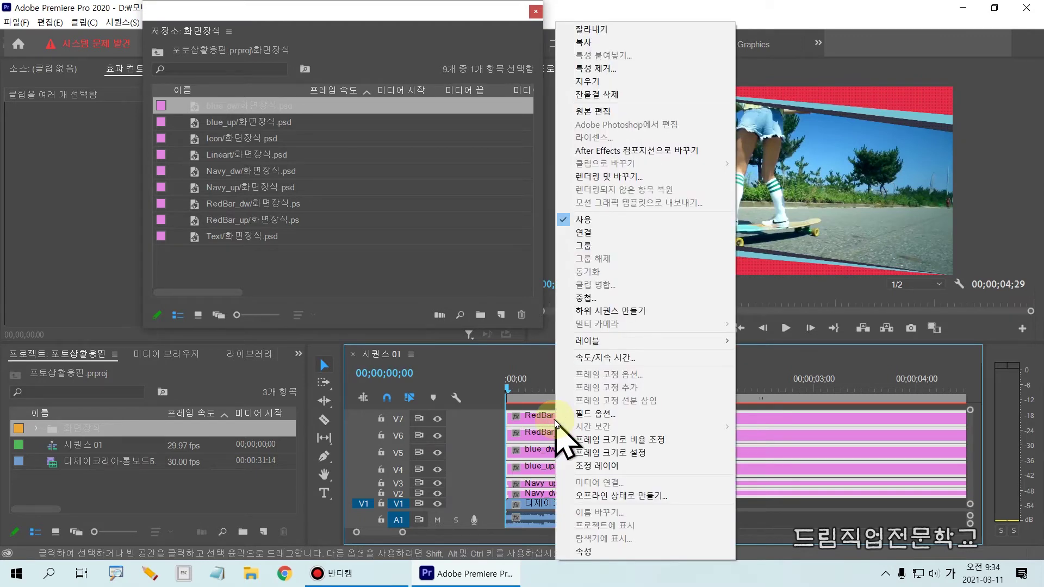
click(614, 297)
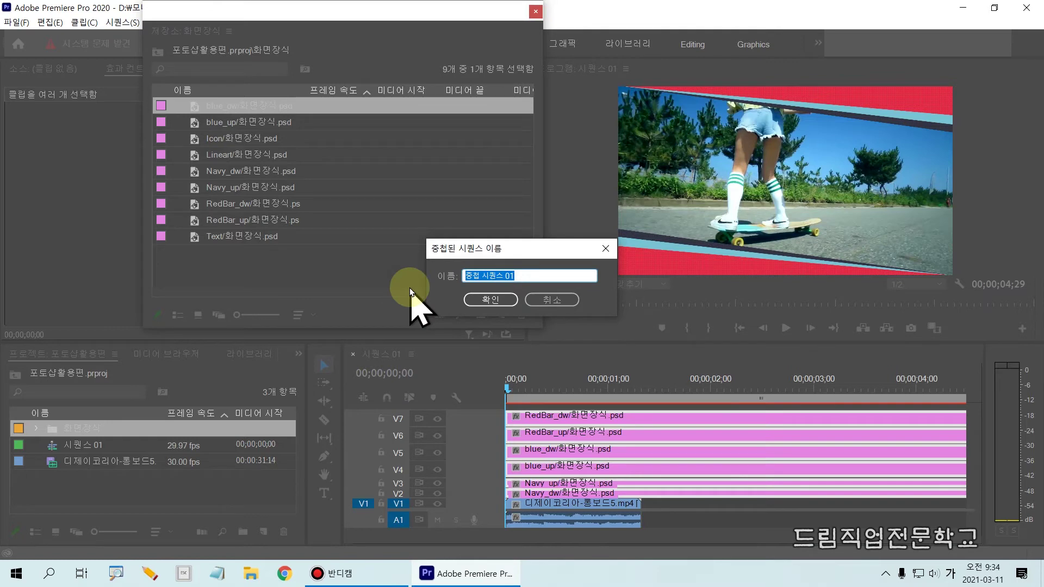
text(외과)
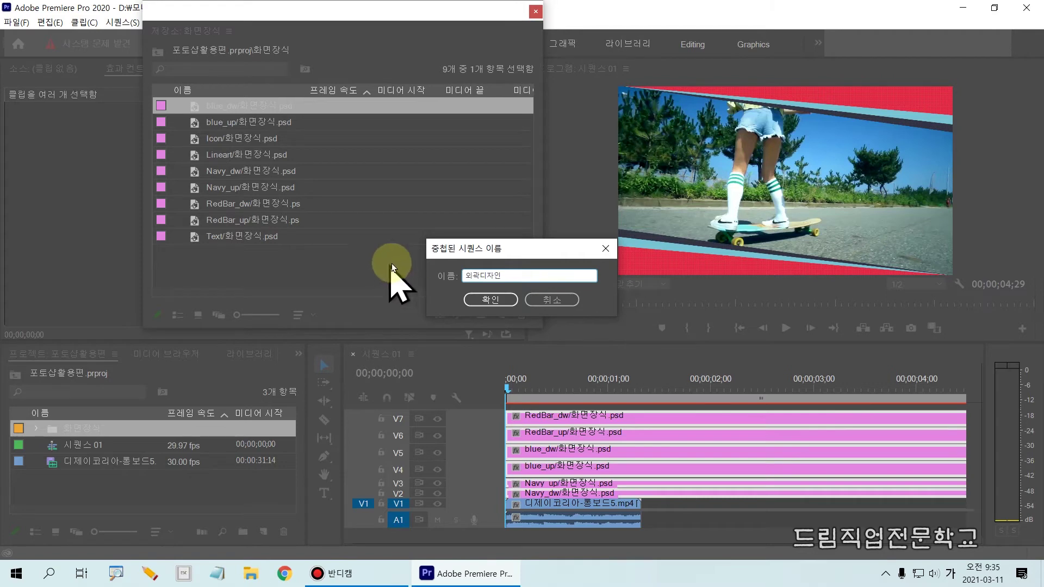
click(501, 301)
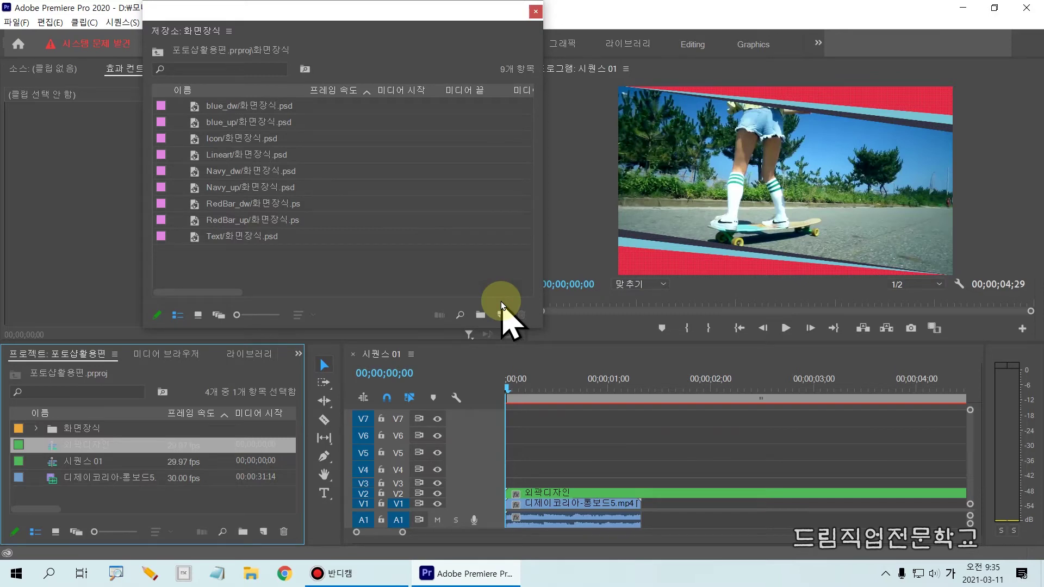
- Place the Icon layer from the 화면장식 bin on track V3, above the 외곽디자인 nest, at the start of the sequence
click(549, 494)
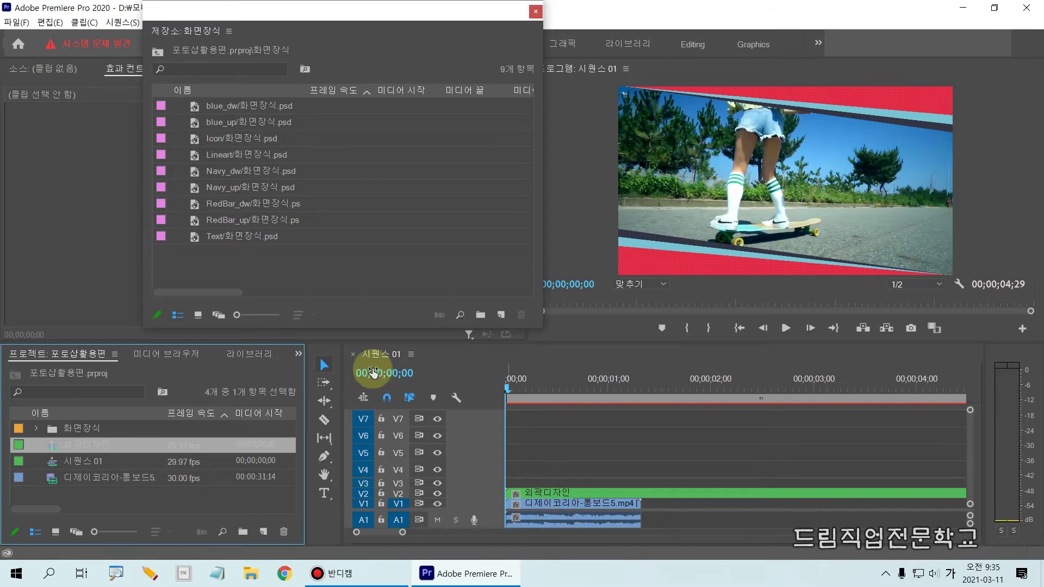
drag(496, 401, 659, 491)
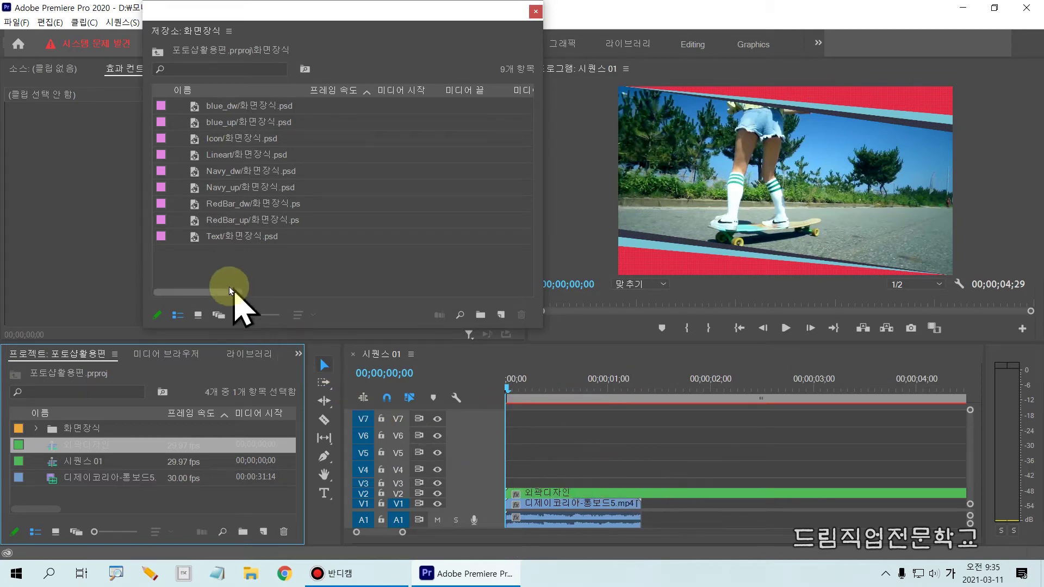
click(219, 141)
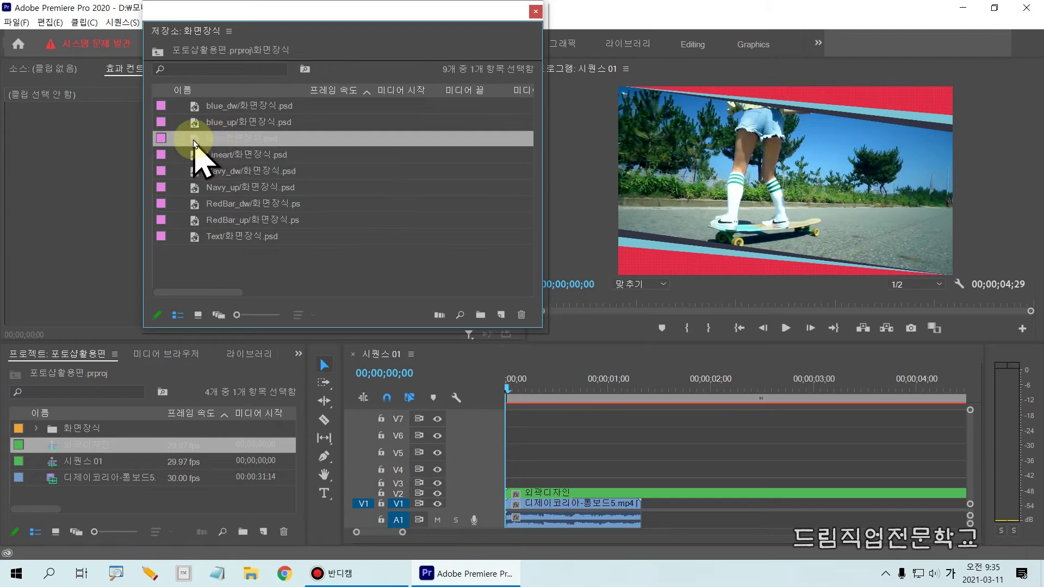
mouse_move(167, 129)
mouse_down()
mouse_move(293, 141)
mouse_move(303, 151)
mouse_up()
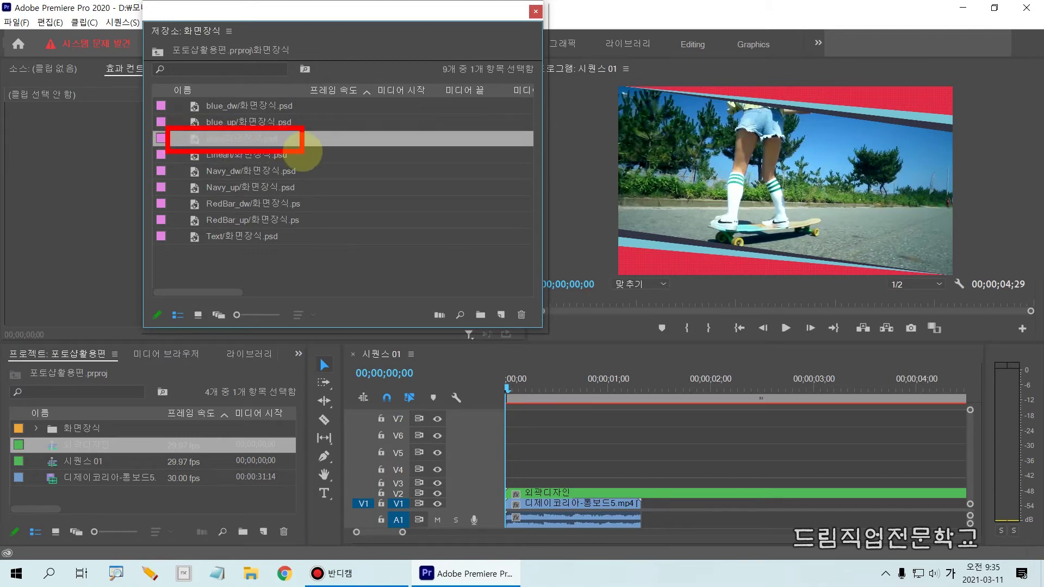
drag(153, 137, 512, 481)
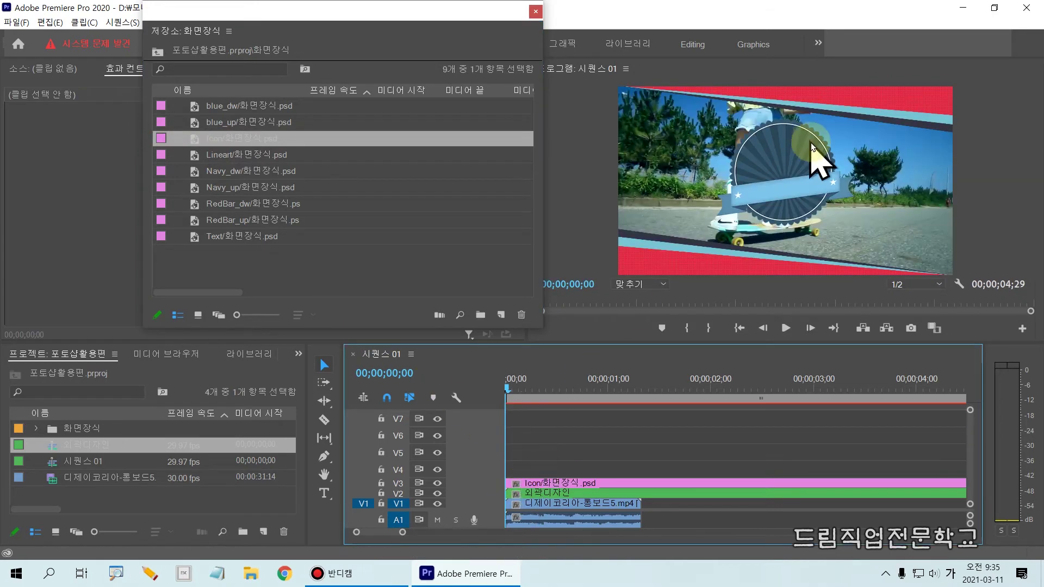
click(788, 179)
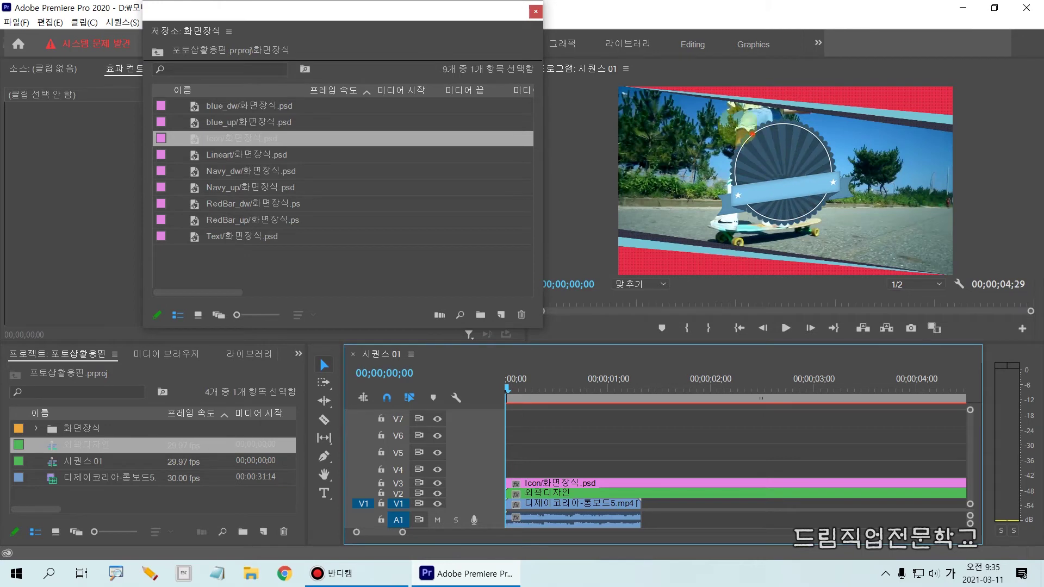
- Place the Lineart layer from the 화면장식 bin on track V4, above the Icon clip, at the start of the sequence
click(756, 163)
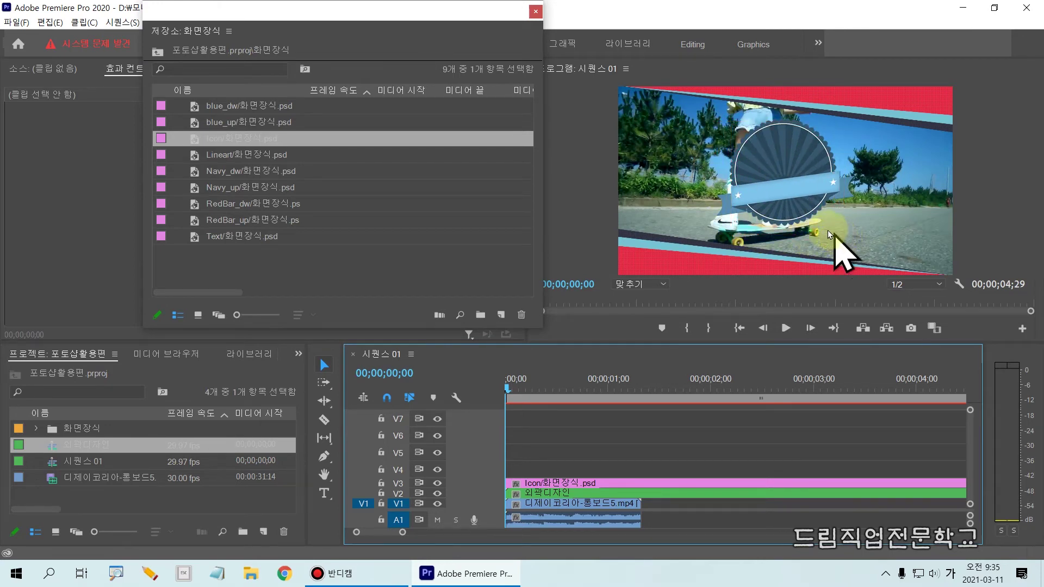
click(233, 155)
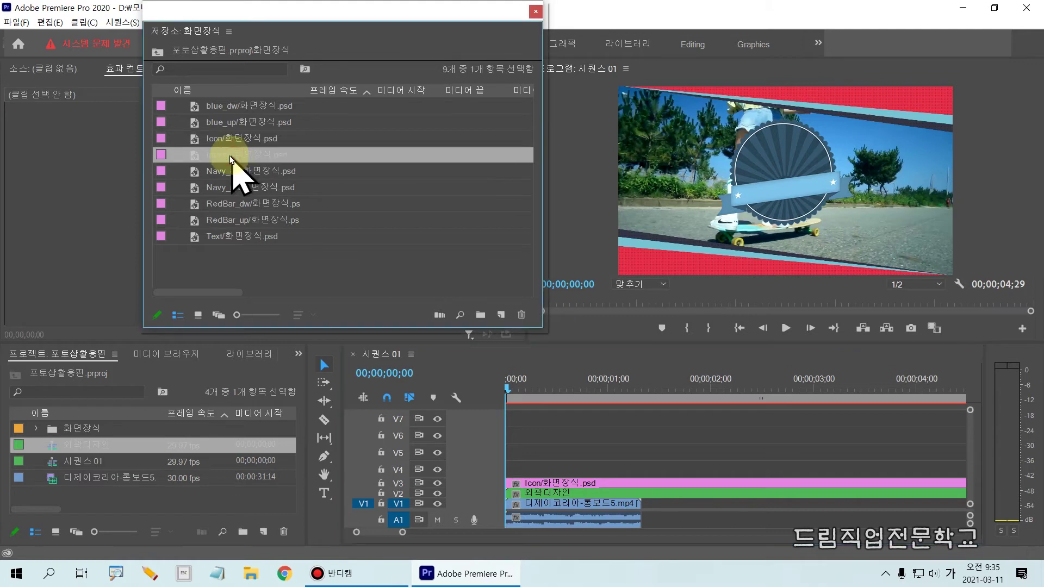
drag(159, 156, 506, 482)
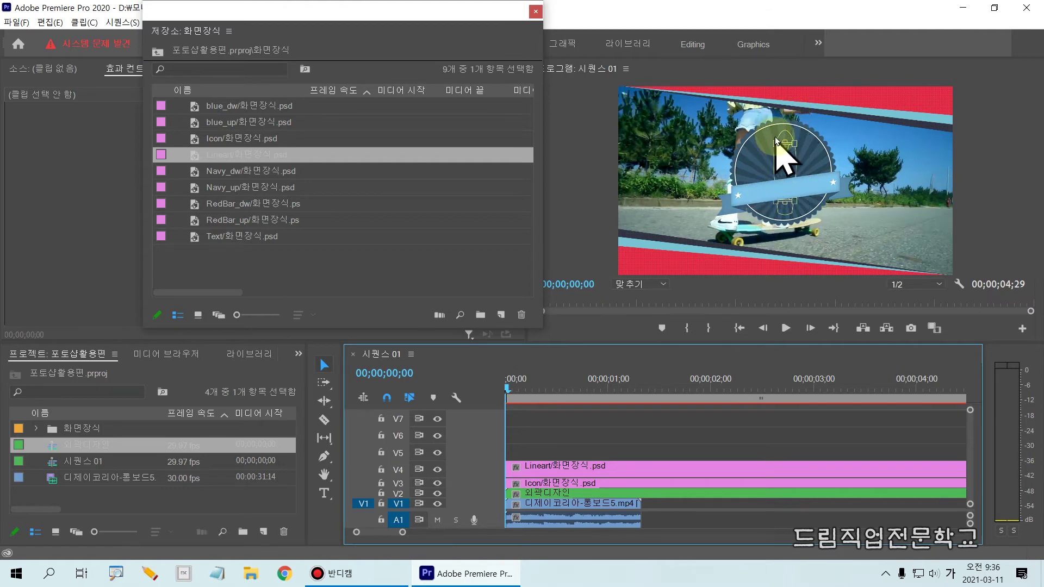
- Place the Text layer from the 화면장식 bin on track V5, above the Lineart clip, at the start of the sequence
mouse_move(770, 144)
mouse_down()
mouse_move(761, 195)
mouse_move(787, 234)
mouse_move(807, 181)
mouse_move(806, 118)
mouse_move(775, 122)
mouse_up()
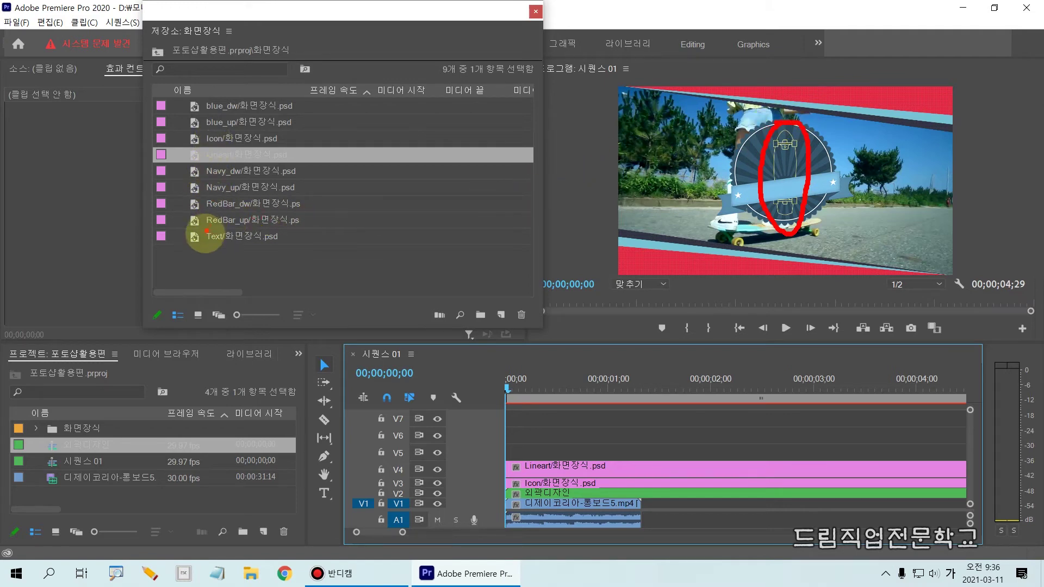
mouse_move(191, 227)
mouse_down()
mouse_move(303, 244)
mouse_move(235, 229)
mouse_move(186, 234)
mouse_up()
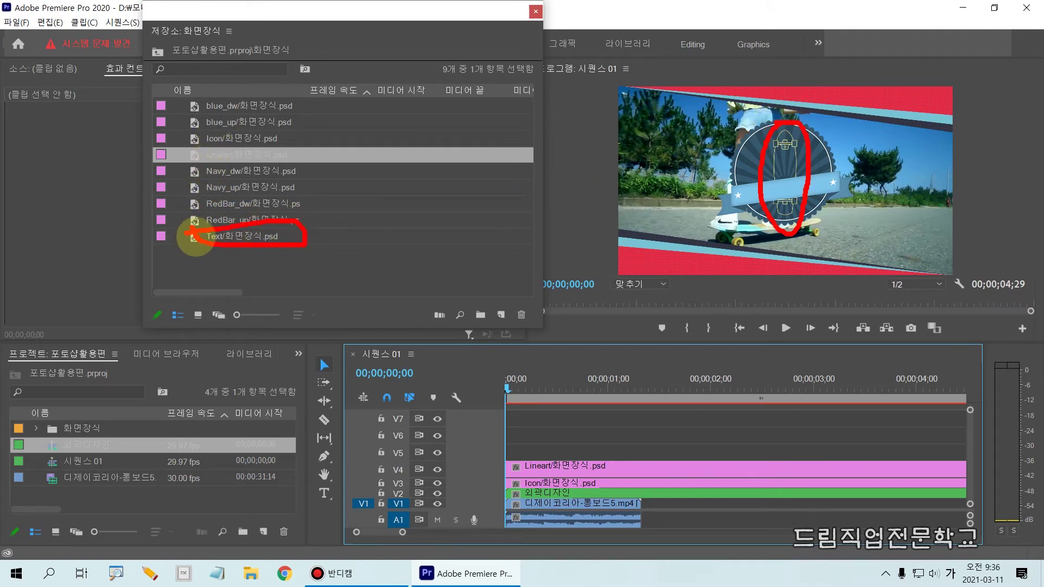
key(Escape)
click(199, 239)
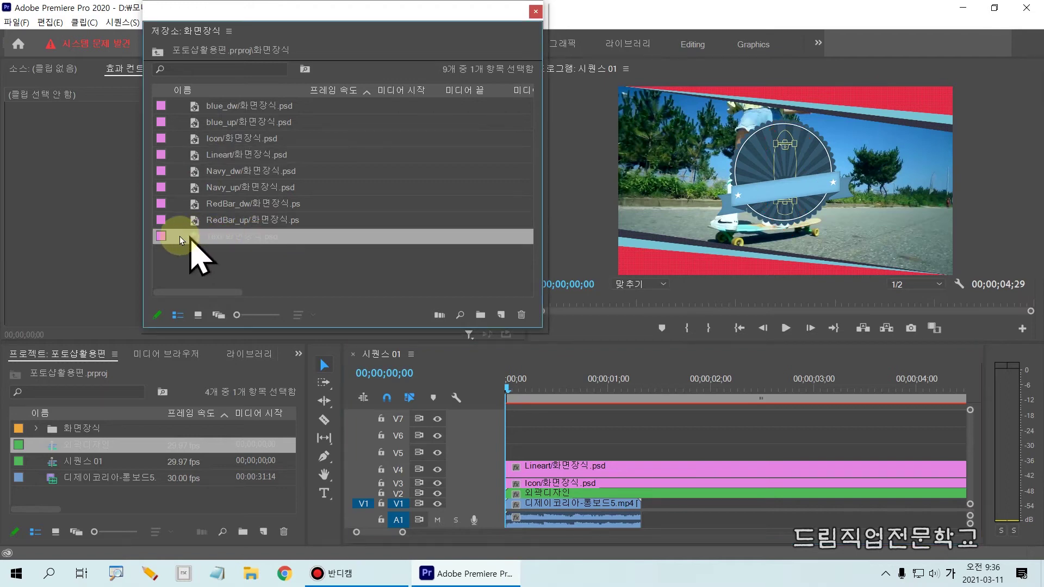
drag(141, 224, 375, 254)
key(Escape)
drag(159, 234, 489, 472)
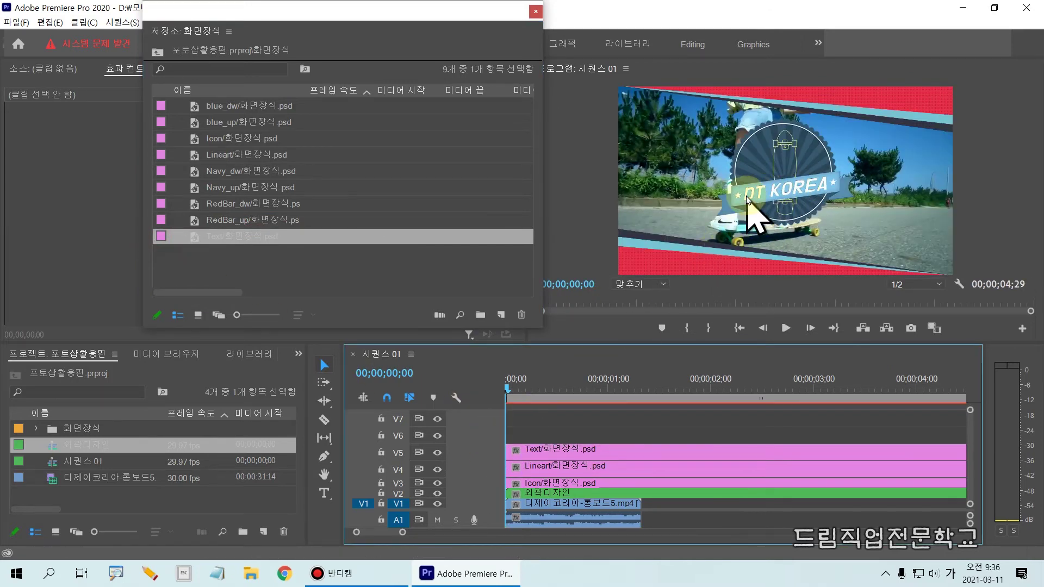
drag(729, 194, 840, 183)
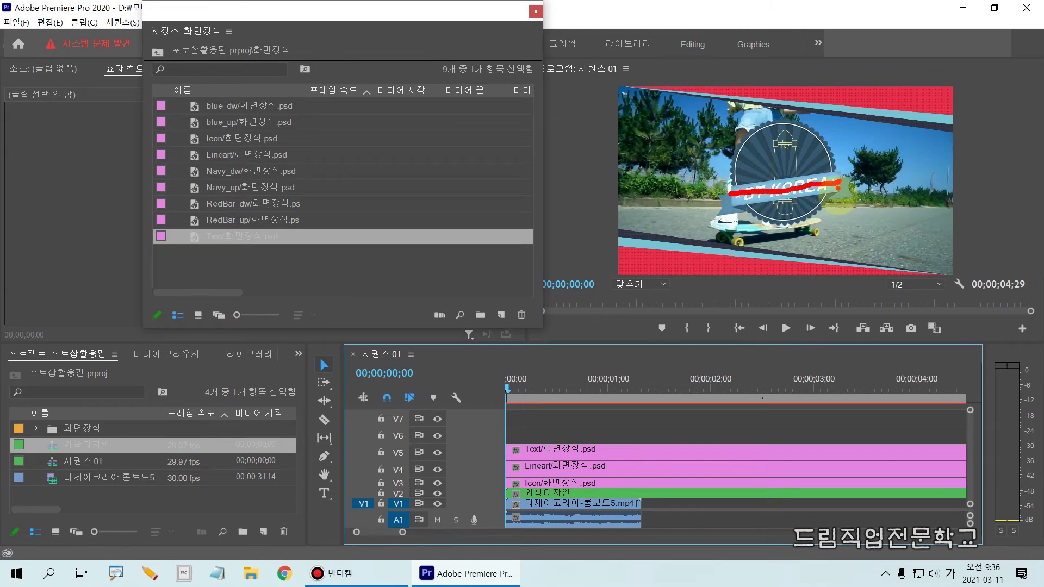
click(770, 200)
drag(846, 235, 851, 240)
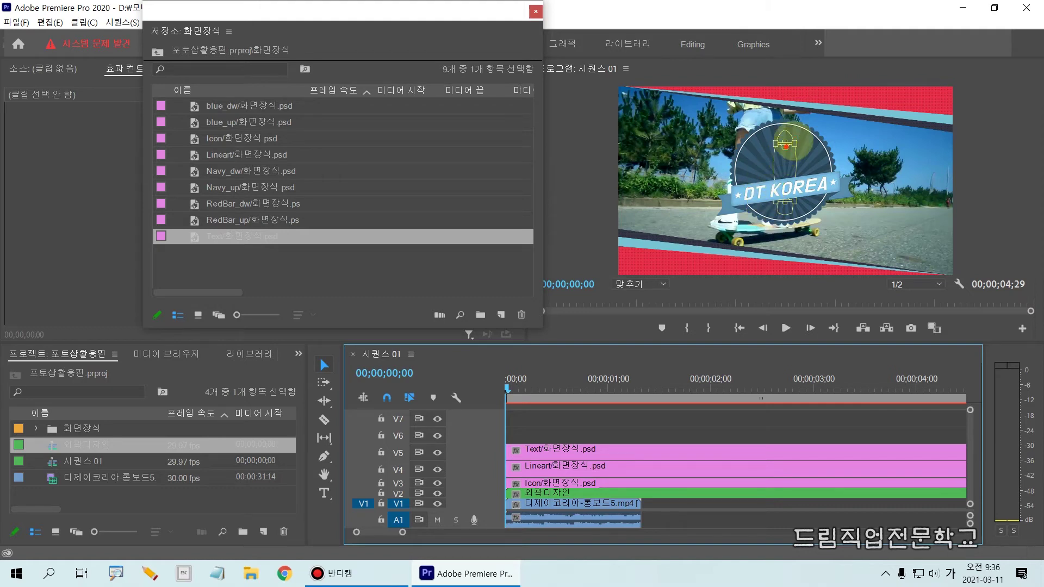
mouse_move(798, 127)
mouse_down()
mouse_move(778, 163)
mouse_move(787, 216)
mouse_move(797, 124)
mouse_up()
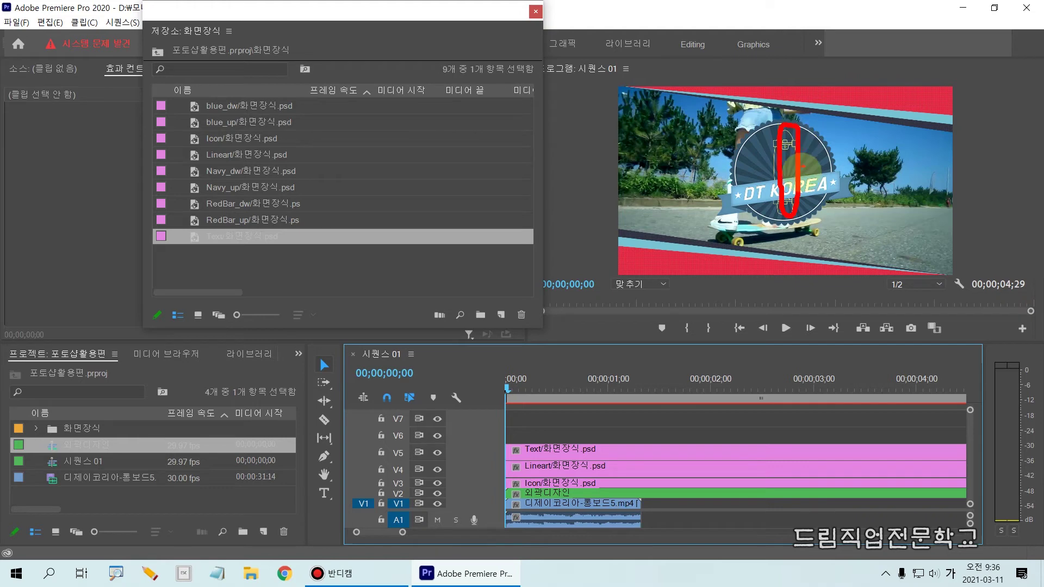
mouse_move(786, 146)
mouse_down()
mouse_move(829, 180)
mouse_move(794, 239)
mouse_move(720, 215)
mouse_move(756, 139)
mouse_move(788, 132)
mouse_up()
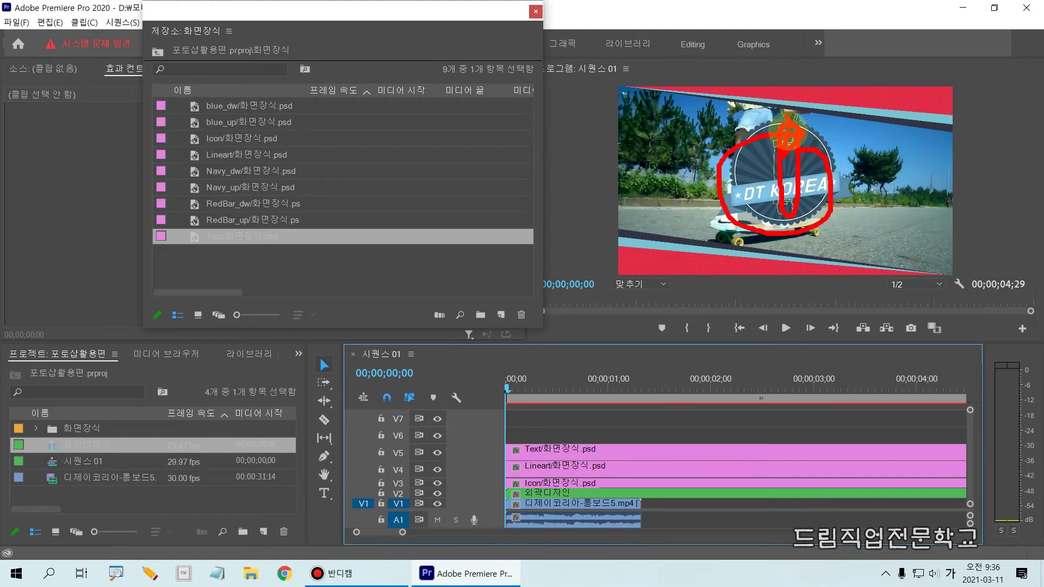
key(Escape)
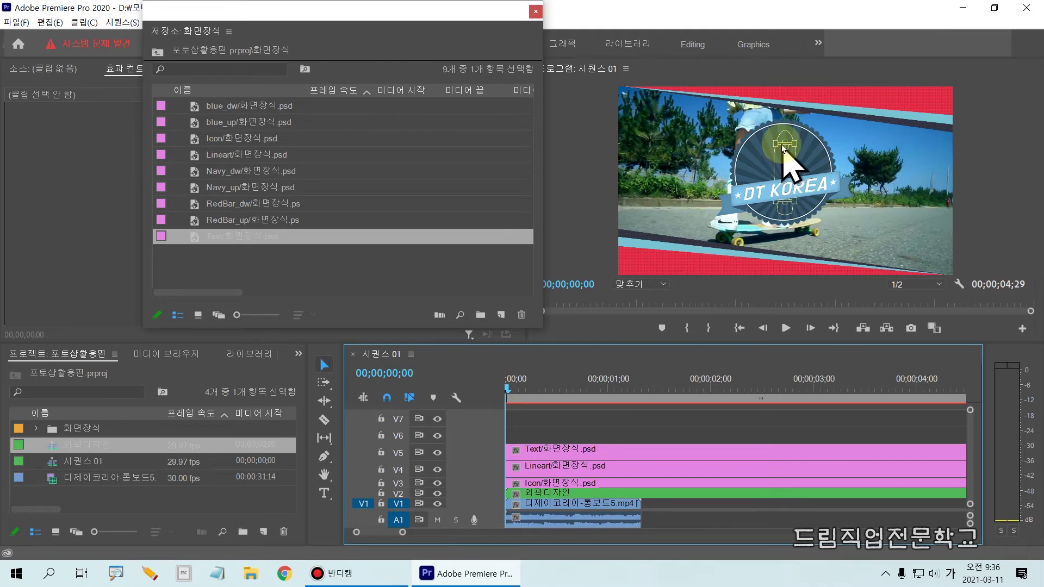
mouse_move(779, 139)
mouse_down()
mouse_move(774, 209)
mouse_move(785, 215)
mouse_move(800, 139)
mouse_move(779, 130)
mouse_up()
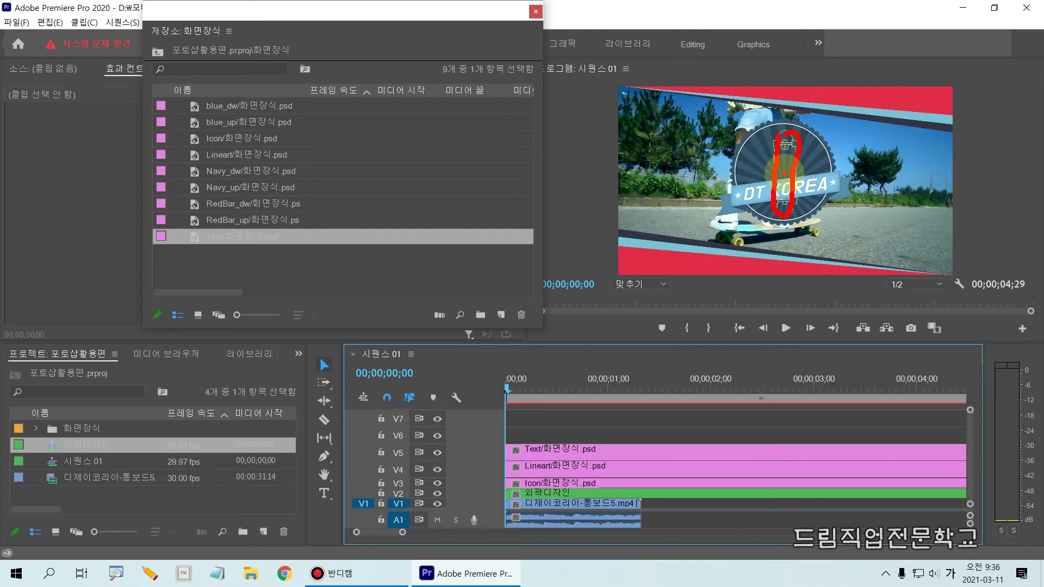
mouse_move(783, 168)
mouse_down()
mouse_move(778, 144)
mouse_move(817, 141)
mouse_move(836, 207)
mouse_move(771, 225)
mouse_move(751, 149)
mouse_move(790, 151)
mouse_move(786, 124)
mouse_move(775, 156)
mouse_up()
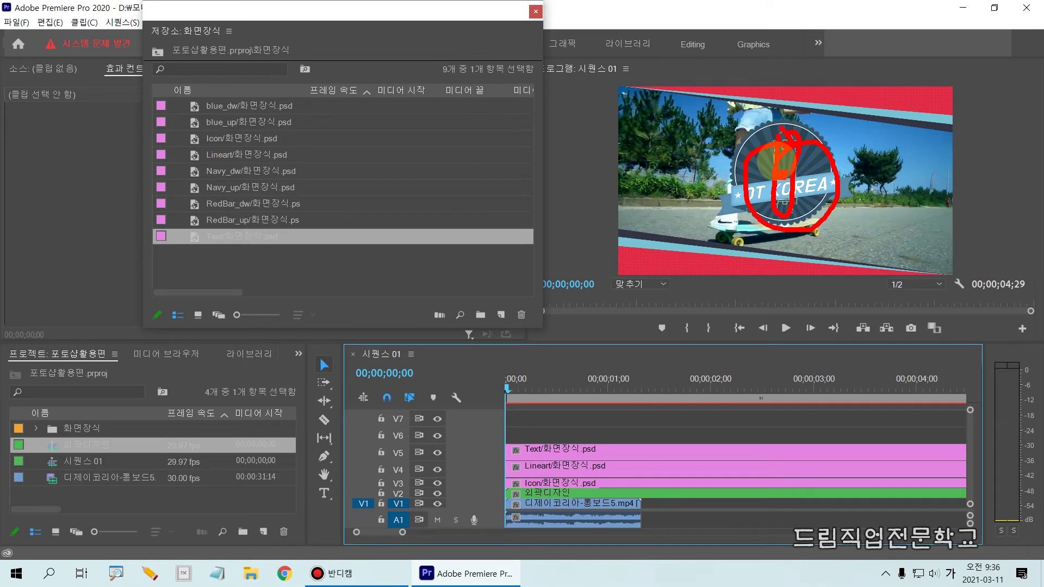
click(542, 471)
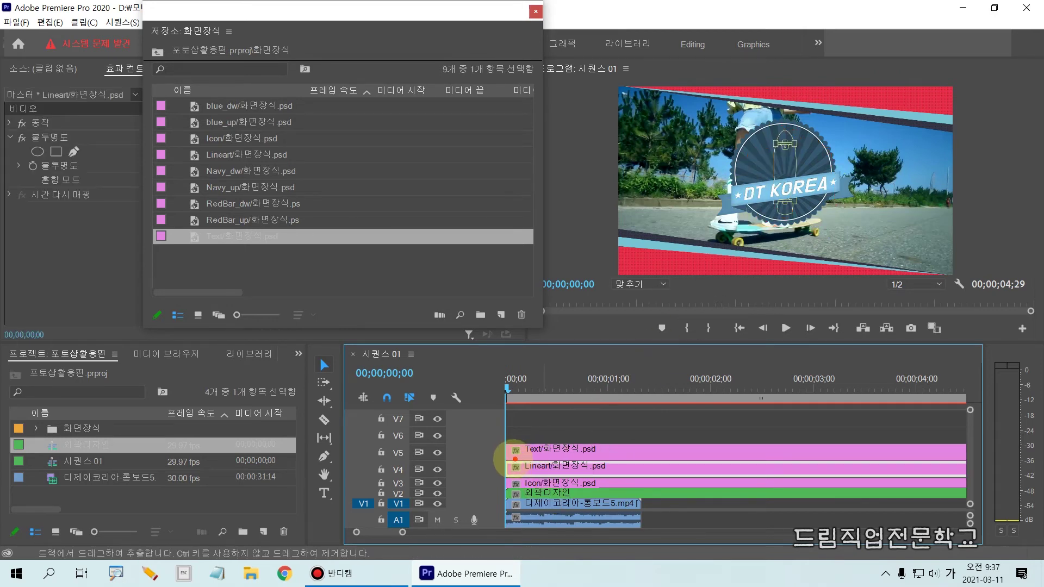
drag(503, 459, 624, 478)
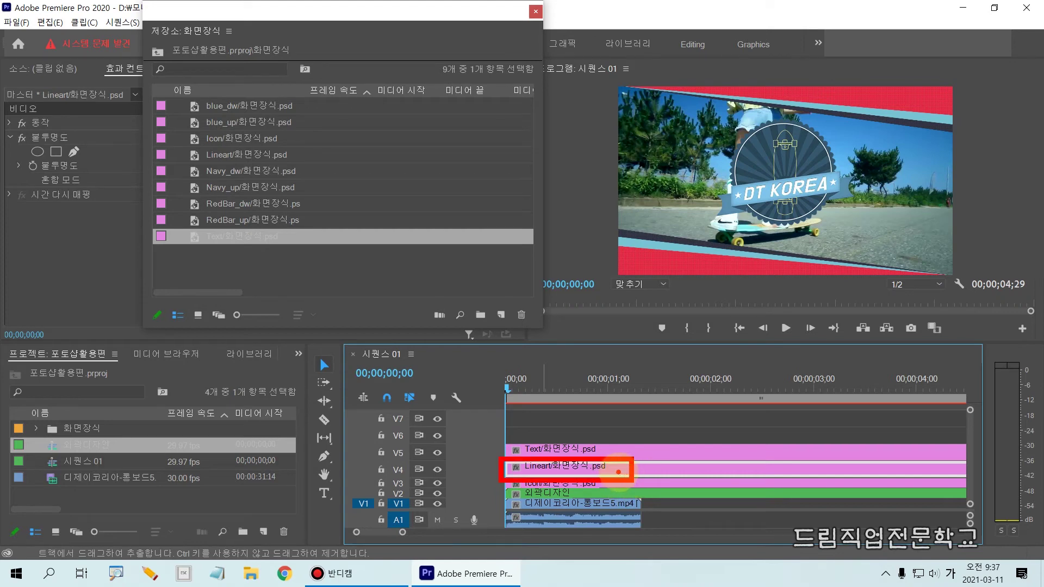
click(558, 463)
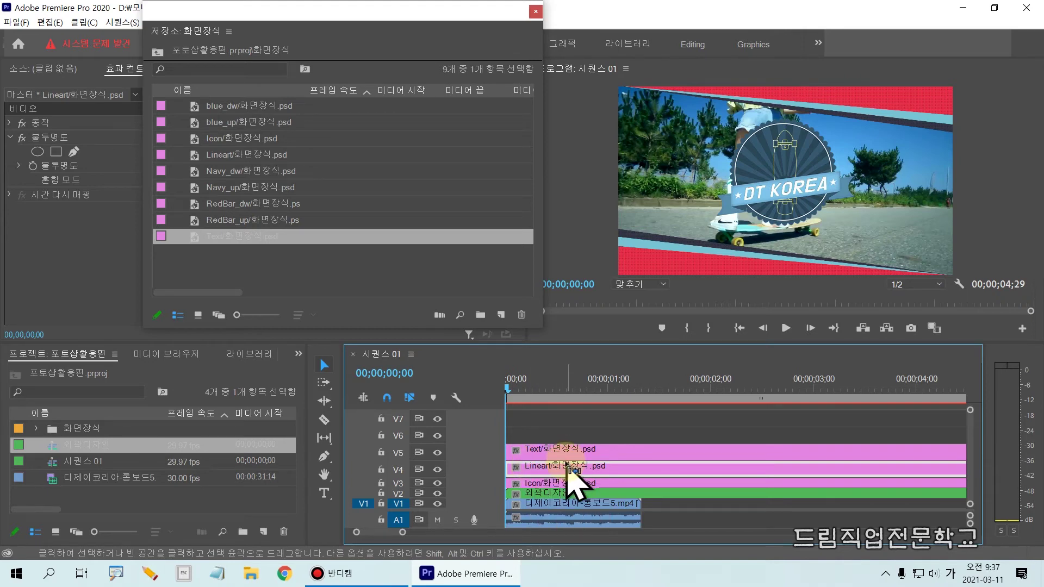
key(ctrl)
drag(641, 443, 640, 509)
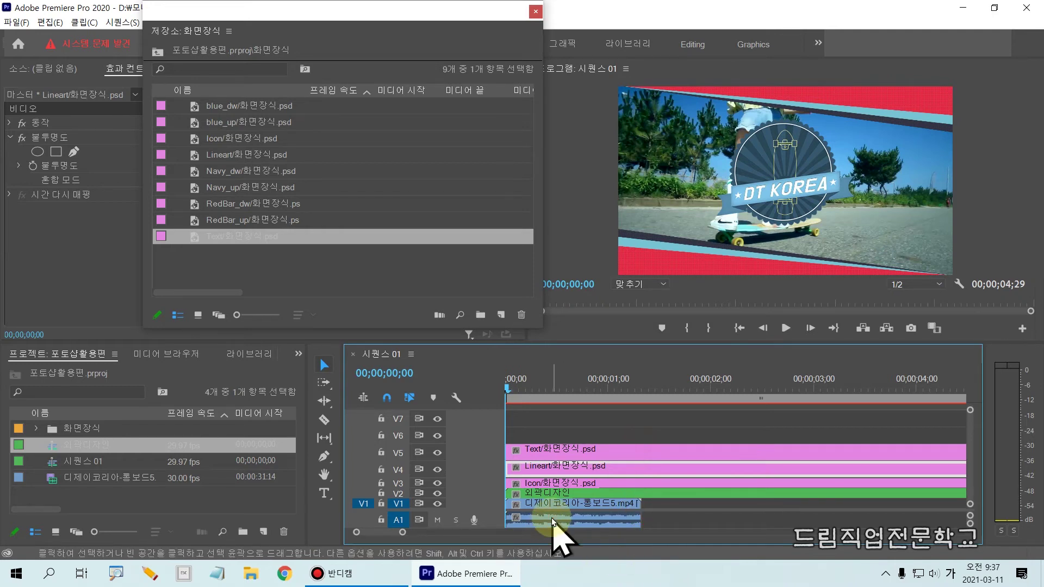
- Cut the Text, Lineart, Icon and 외곽디자인 clips at 00;00;01;10, where the longboard video ends
click(592, 447)
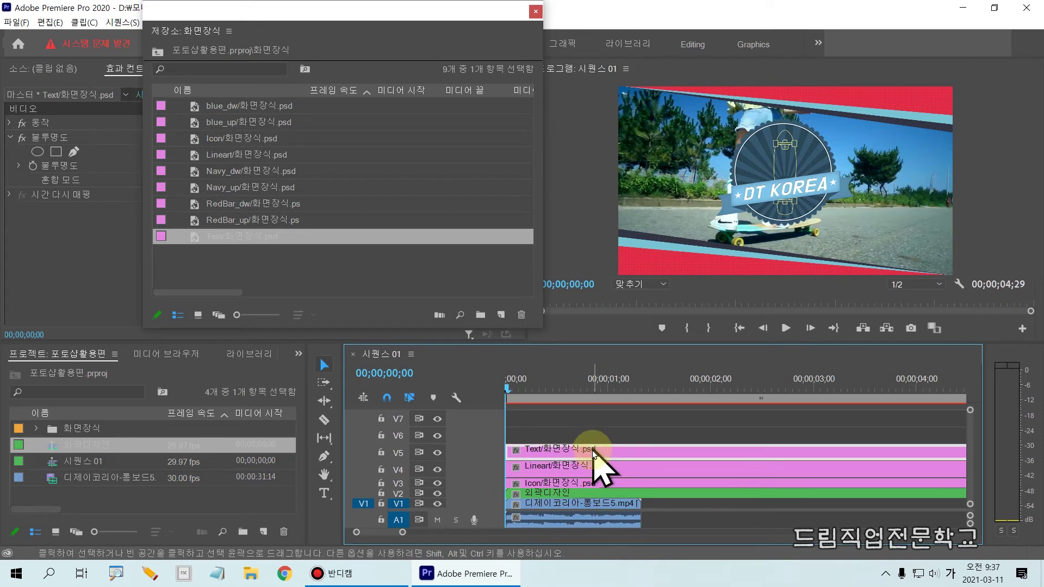
shift+click(592, 465)
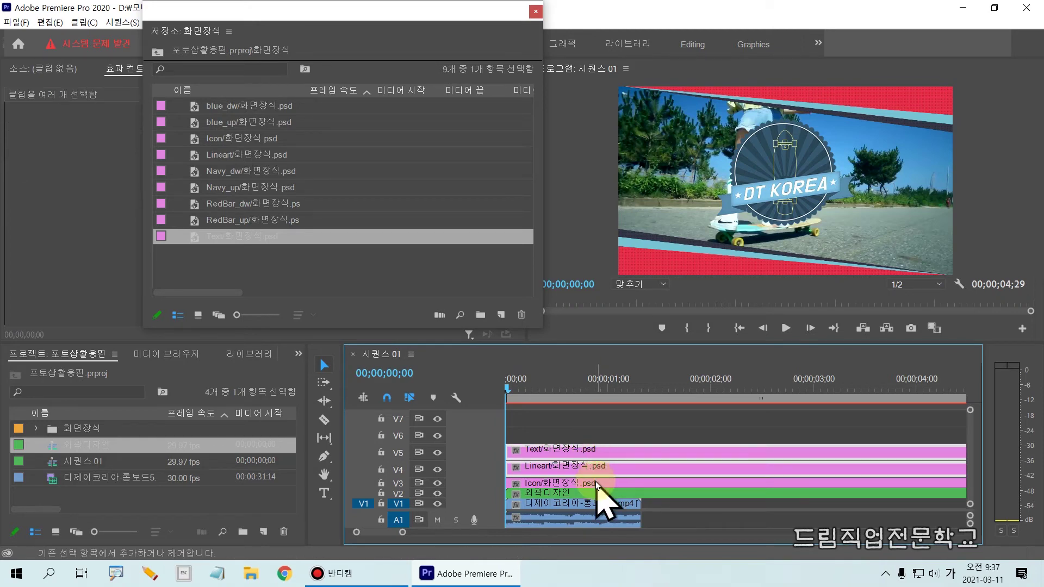
shift+click(596, 482)
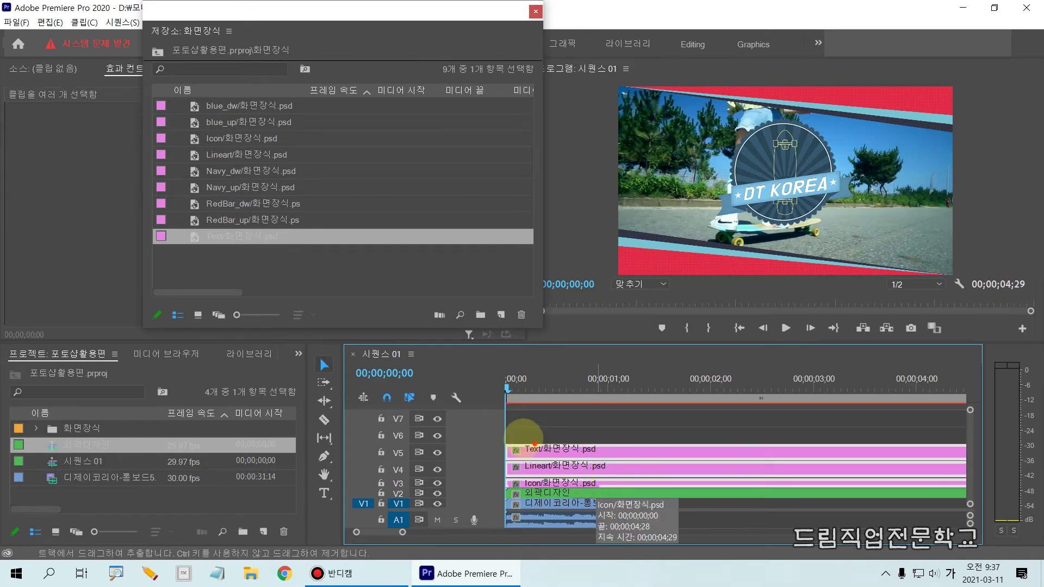
drag(494, 436, 698, 492)
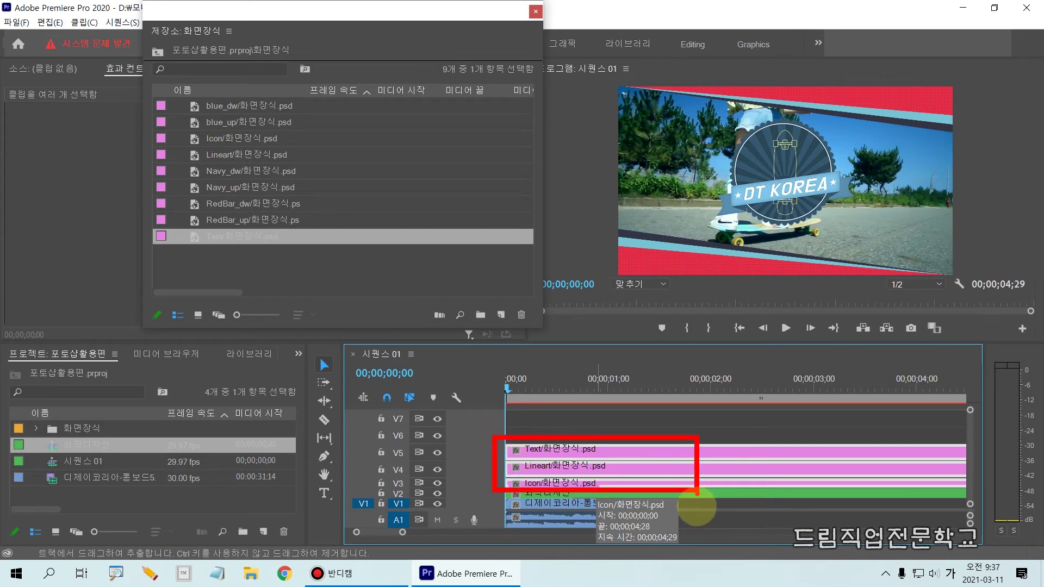
drag(506, 392, 641, 402)
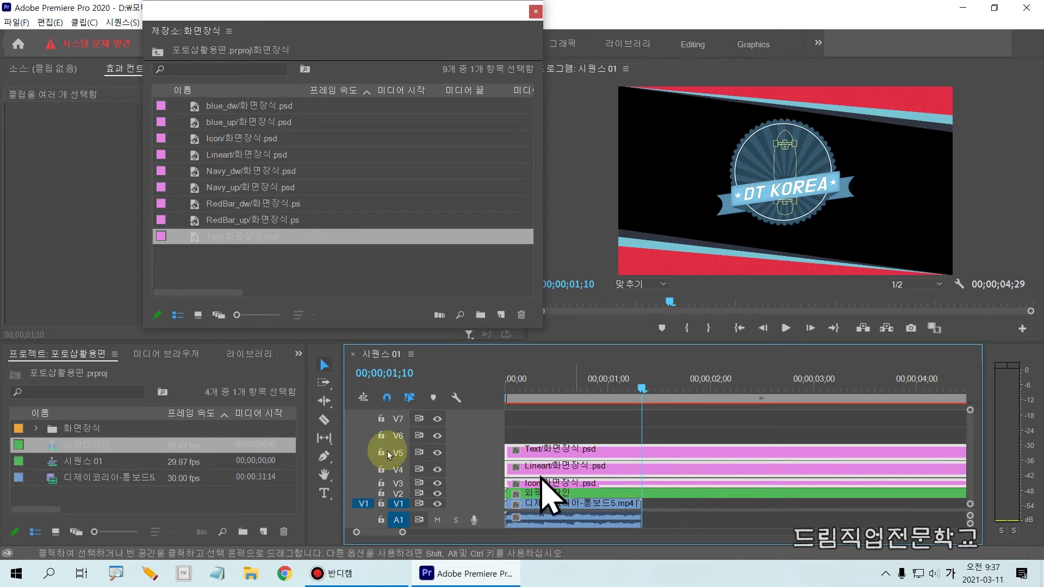
click(324, 419)
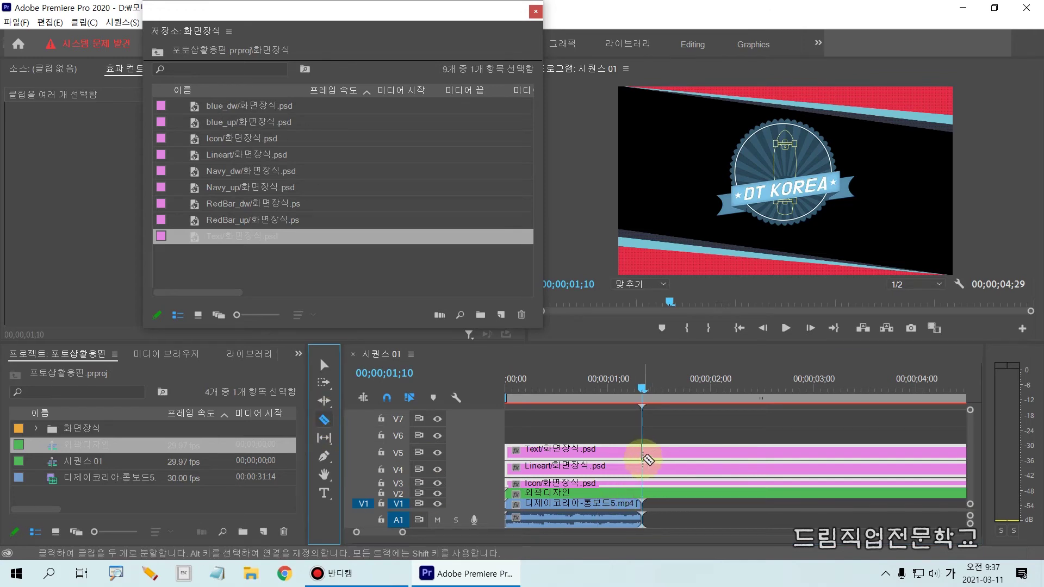
click(643, 455)
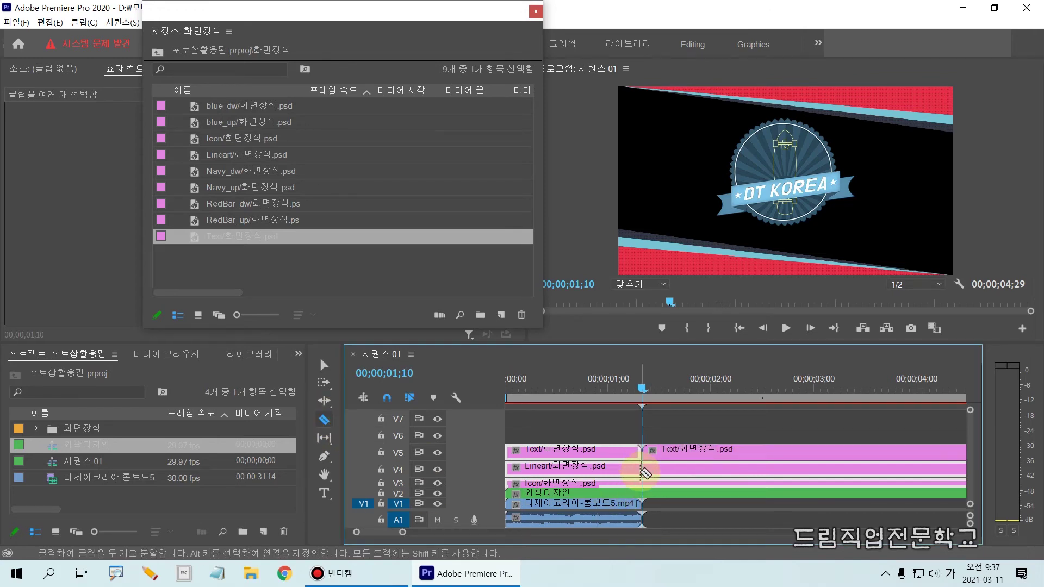
click(643, 469)
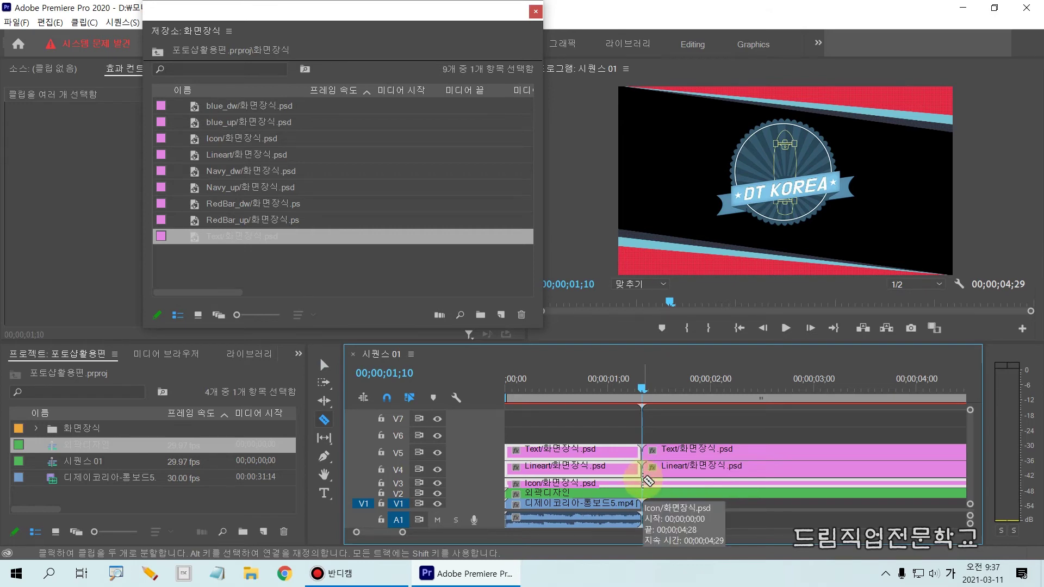
shift+click(644, 482)
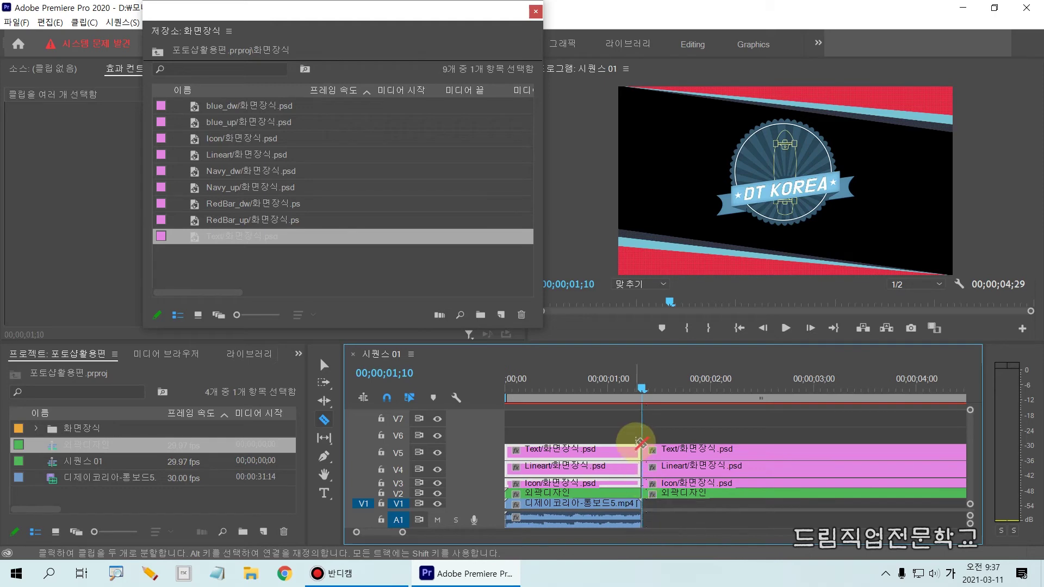
drag(642, 438, 725, 505)
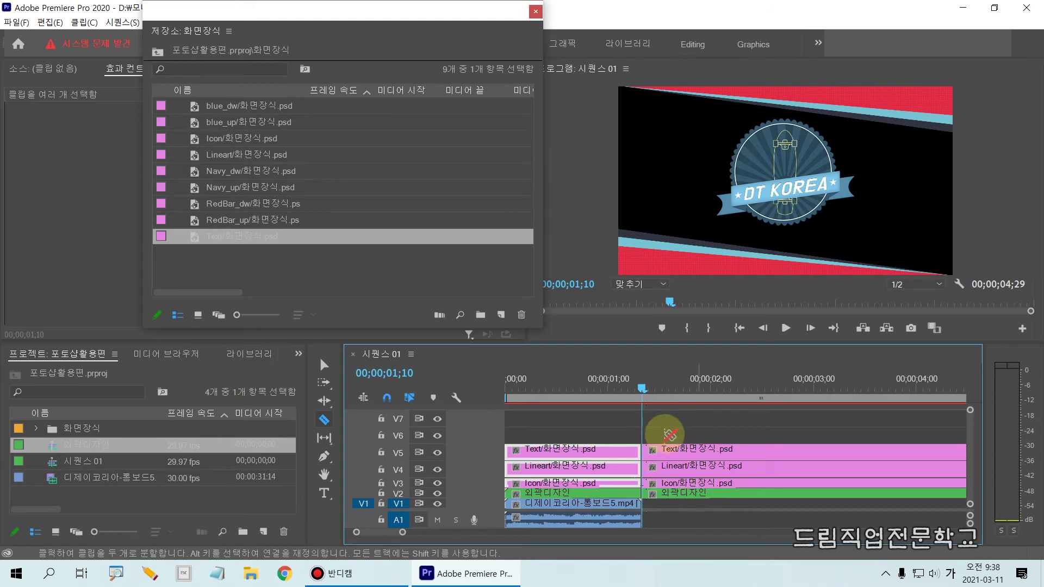
- Delete the Text, Lineart, Icon and 외곽디자인 pieces after the cut, and return the playhead to the sequence start
click(324, 365)
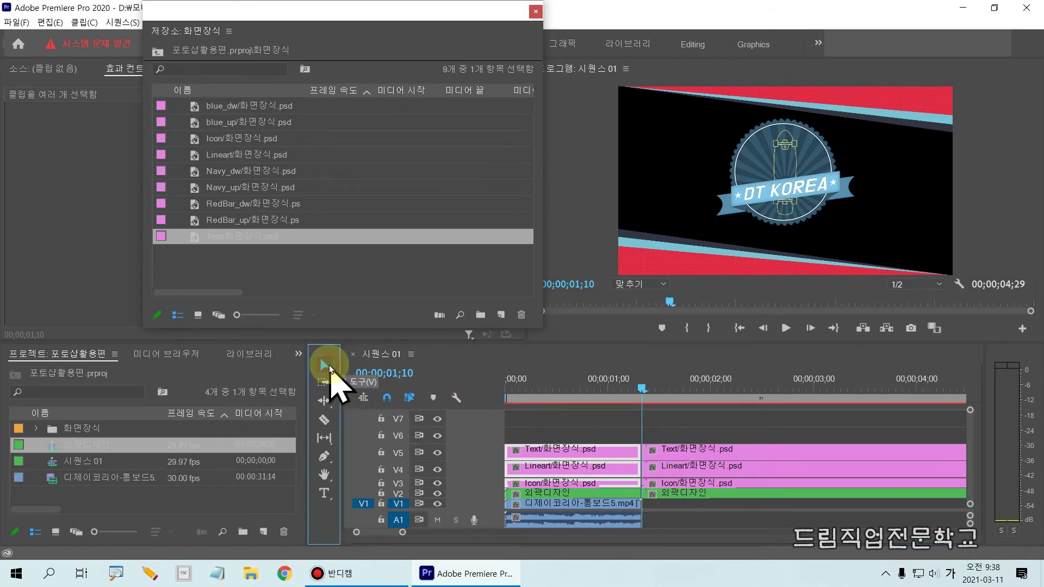
click(684, 526)
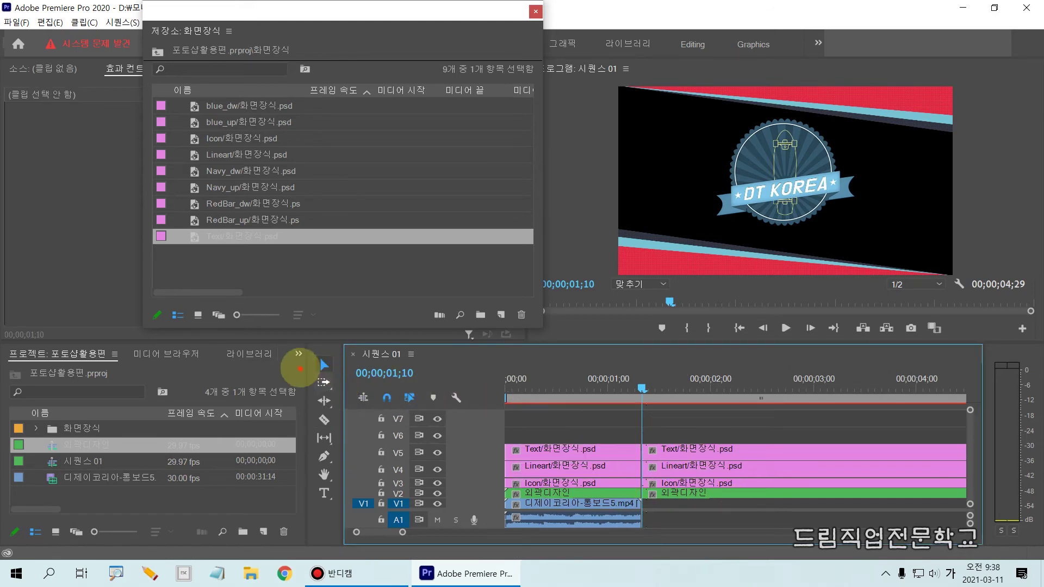
drag(318, 350, 343, 353)
click(324, 362)
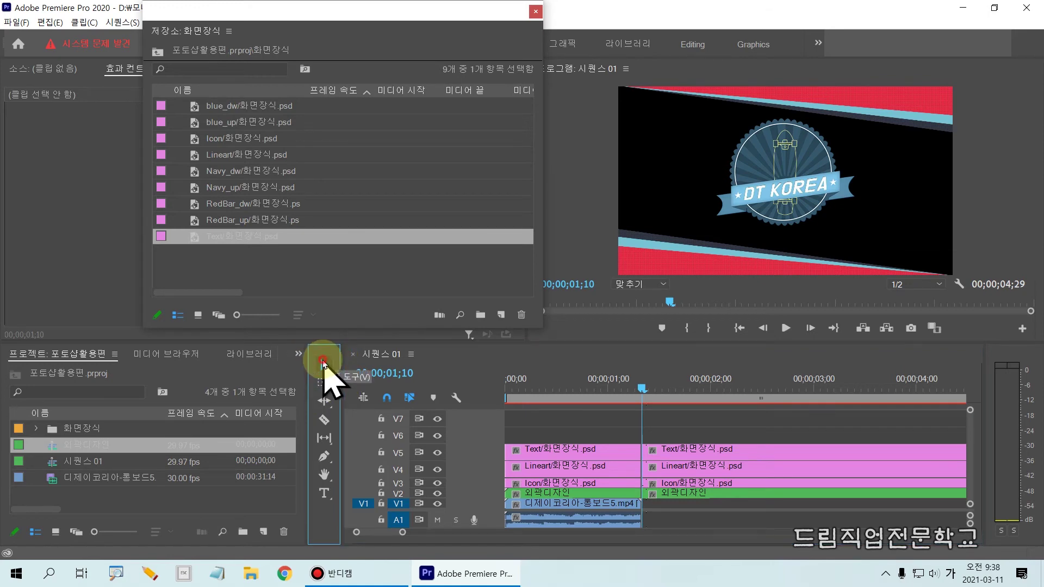
click(714, 494)
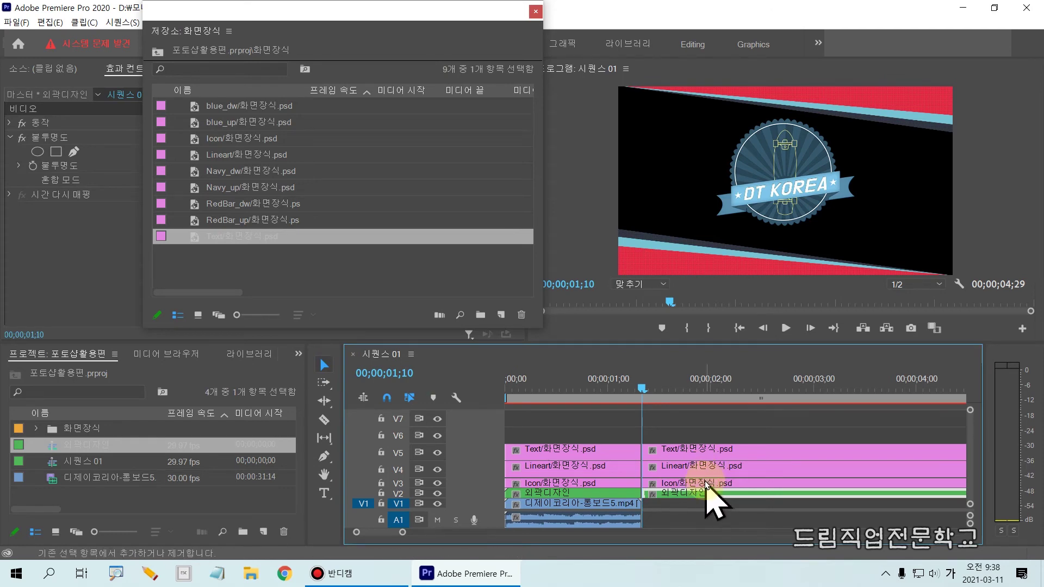
shift+click(704, 482)
shift+click(699, 467)
shift+click(693, 453)
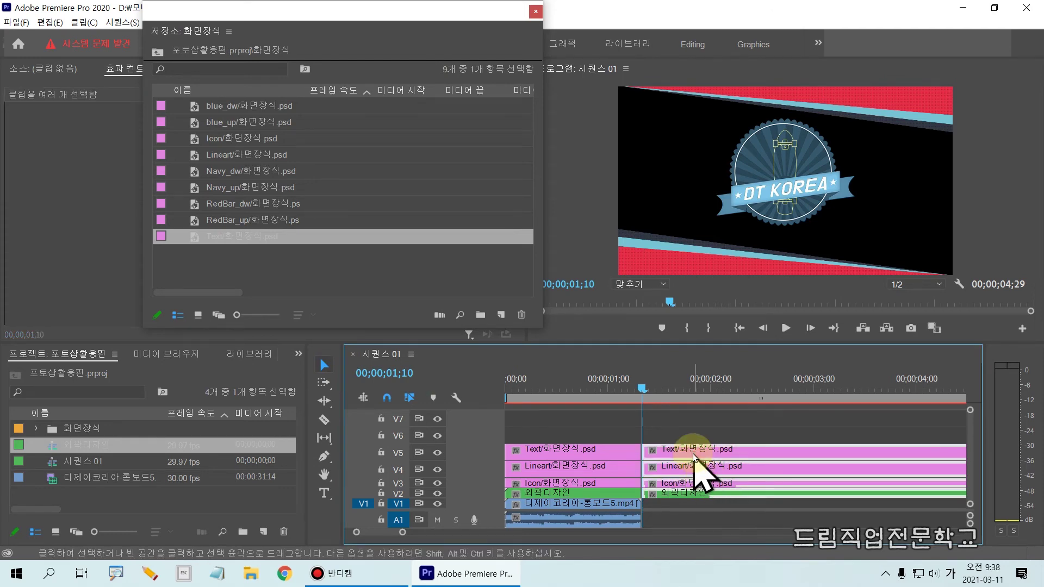
key(Delete)
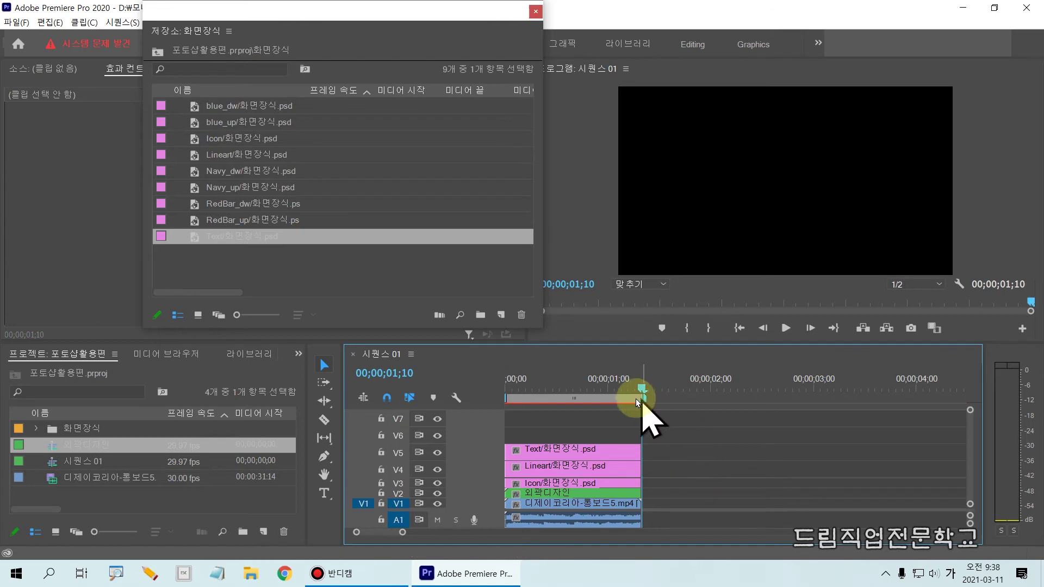
drag(639, 392, 505, 401)
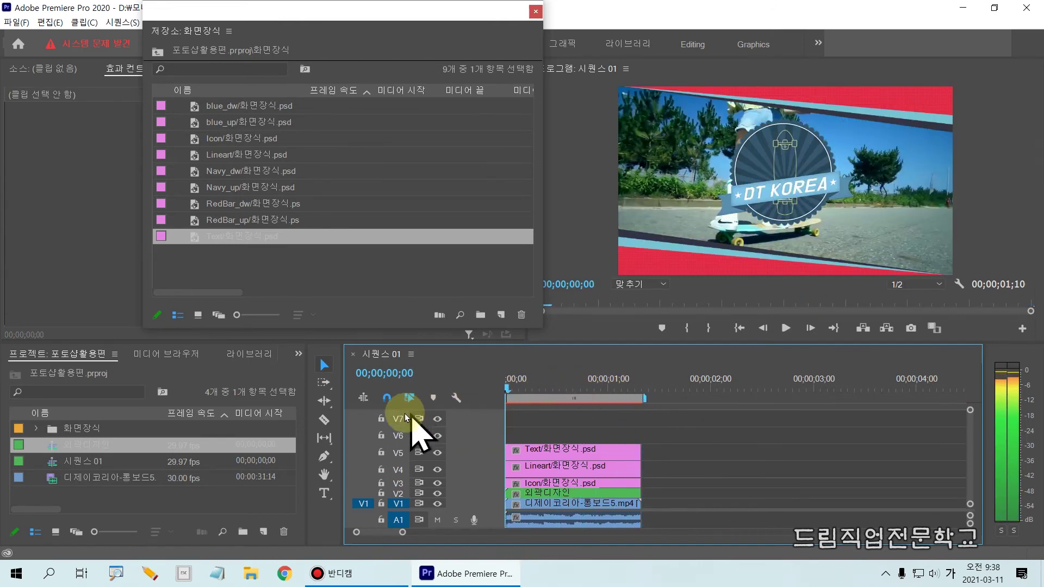
- Play the sequence through and scrub back across it to check how the decorations and badge look over the longboard video
key(space)
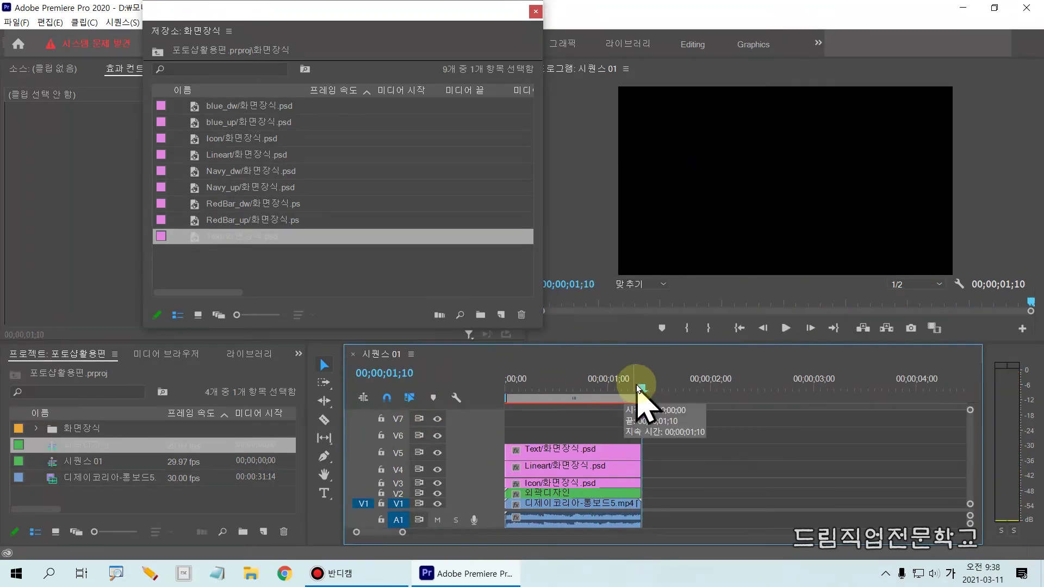
drag(641, 390, 546, 390)
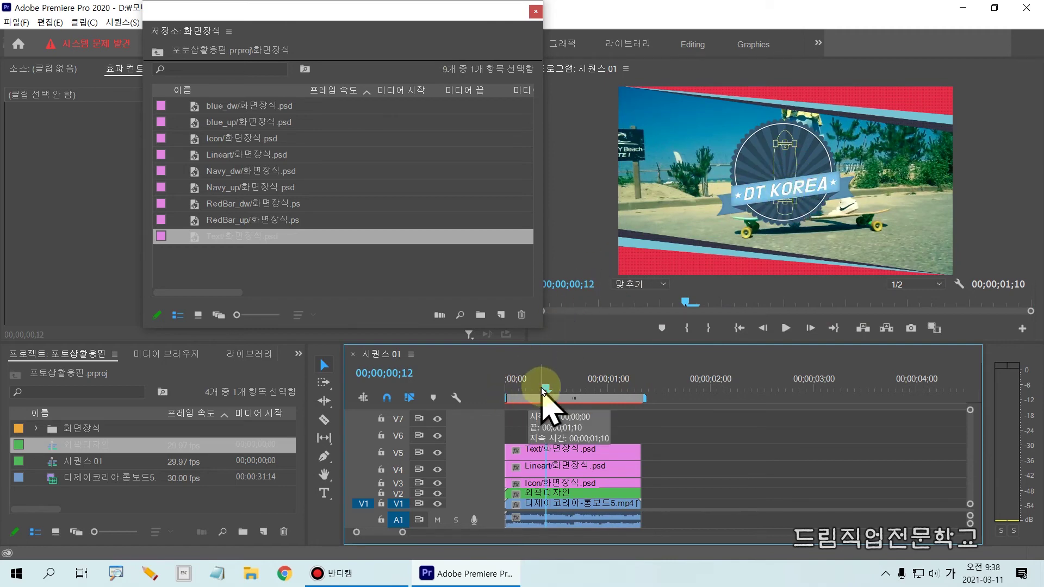
click(565, 381)
drag(579, 379, 514, 372)
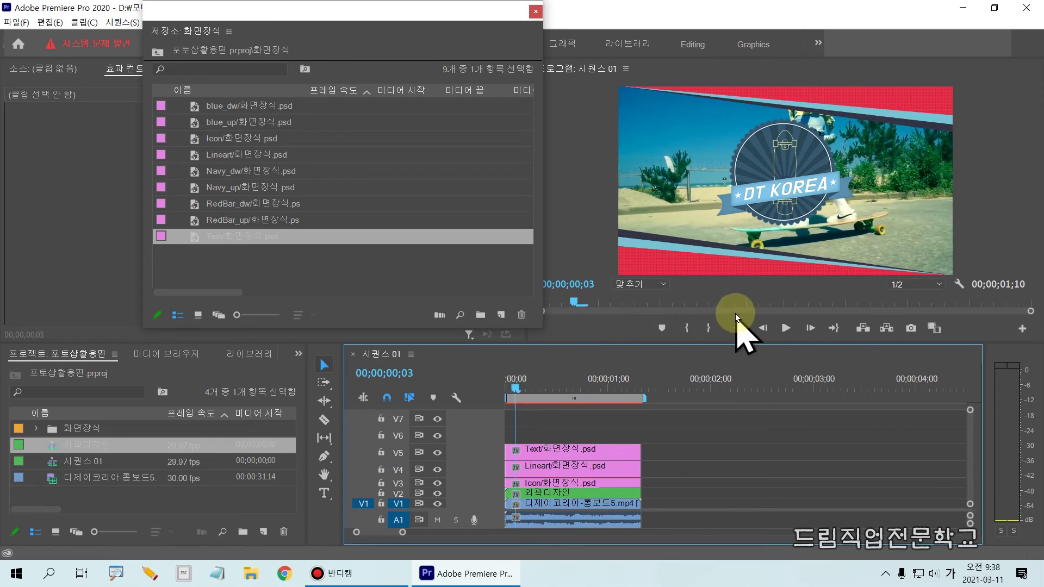
mouse_move(782, 126)
mouse_down()
mouse_move(784, 226)
mouse_move(797, 148)
mouse_move(780, 134)
mouse_up()
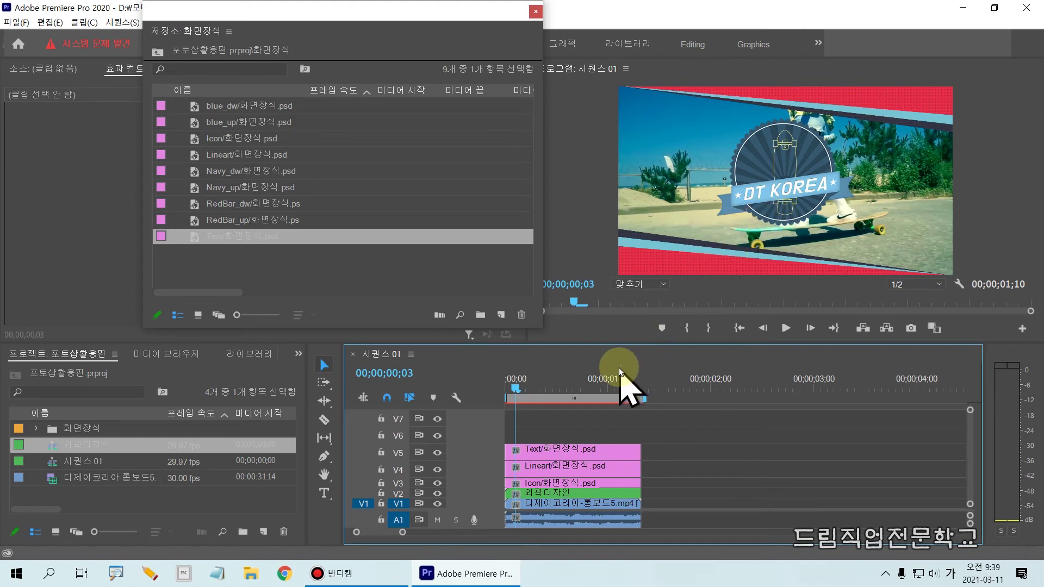
mouse_move(495, 435)
mouse_down()
mouse_move(583, 483)
mouse_move(652, 488)
mouse_up()
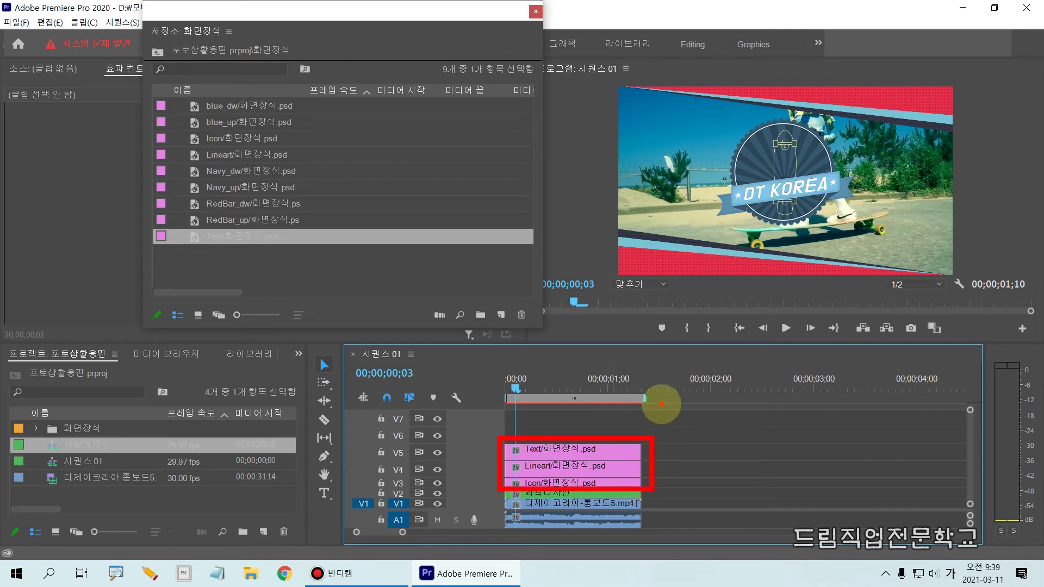
- Nest the Text, Lineart and Icon clips into one sequence named 디자인요소
click(557, 448)
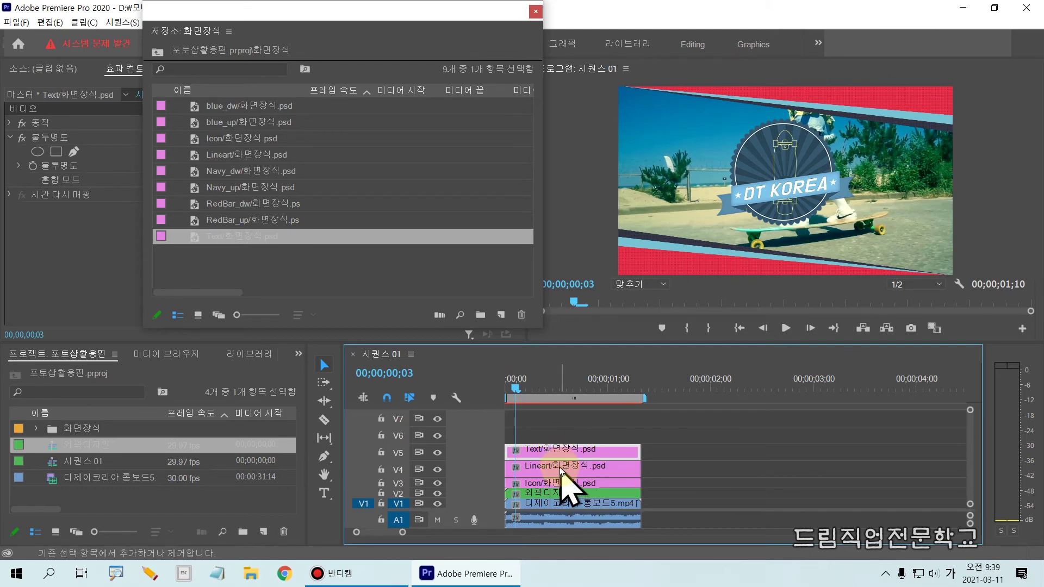
shift+click(560, 468)
shift+click(560, 484)
click(541, 473)
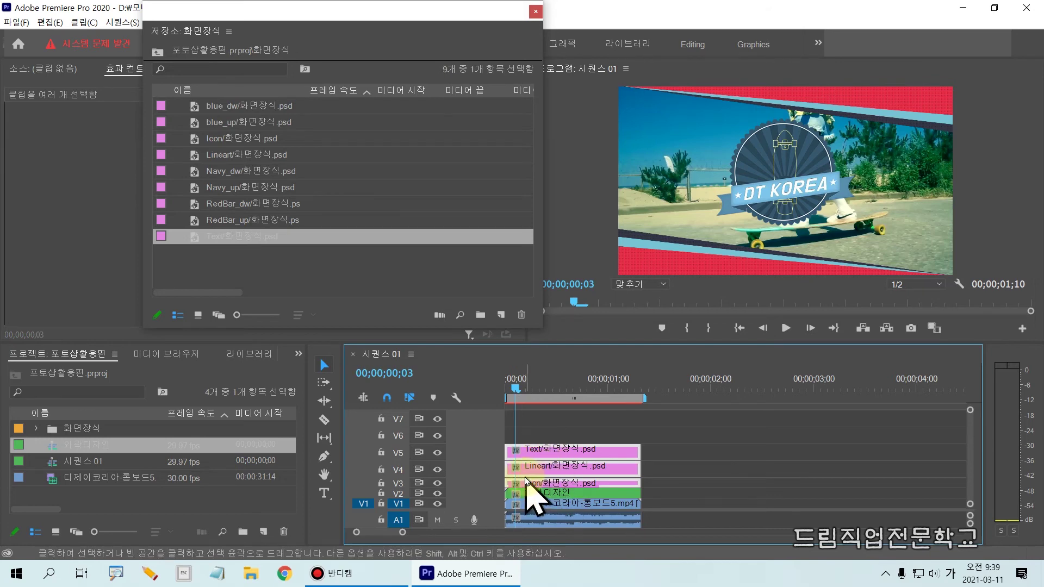
click(540, 467)
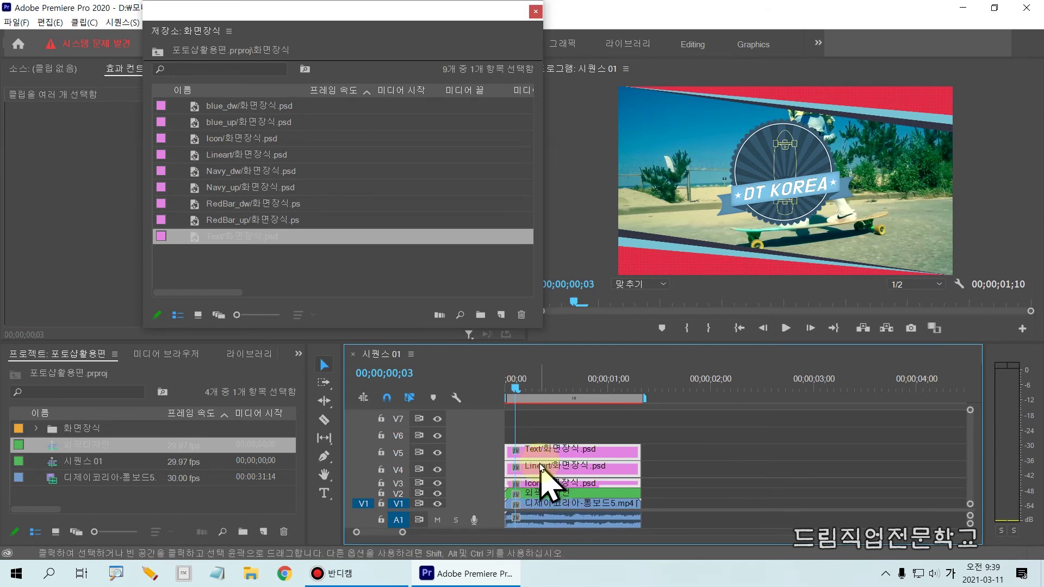
right_click(535, 469)
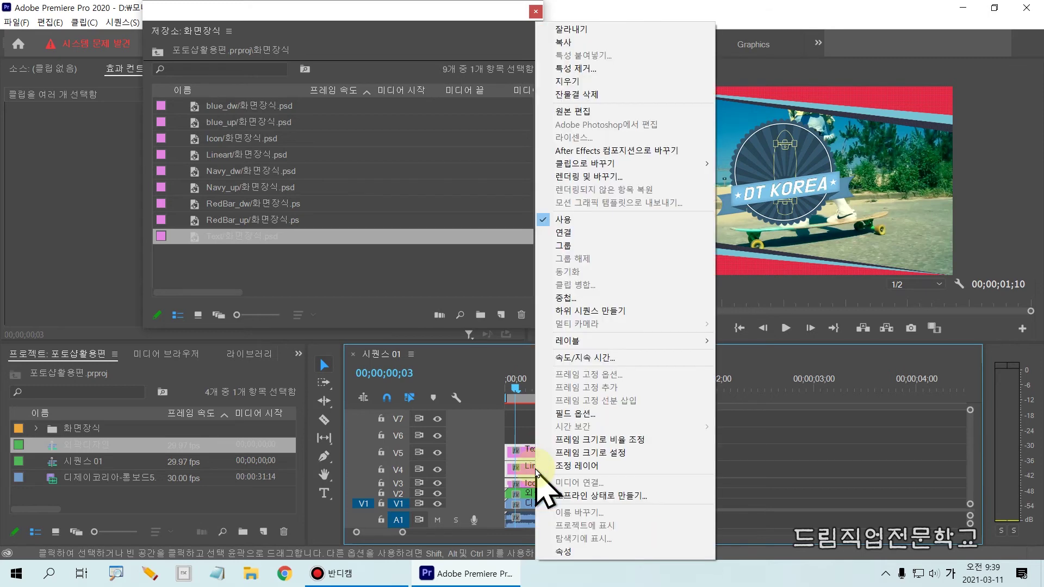
click(590, 299)
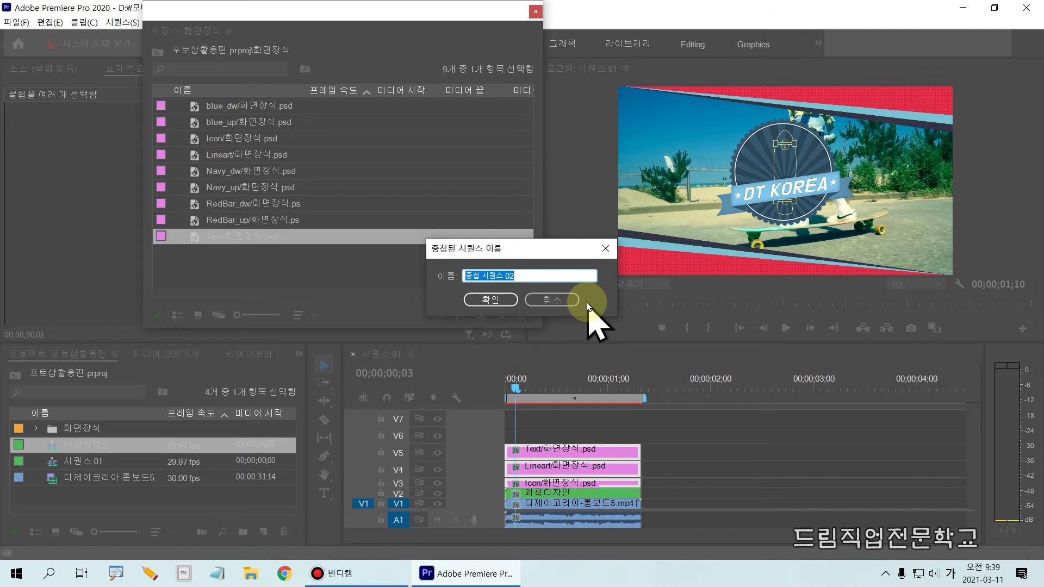
text(디자이)
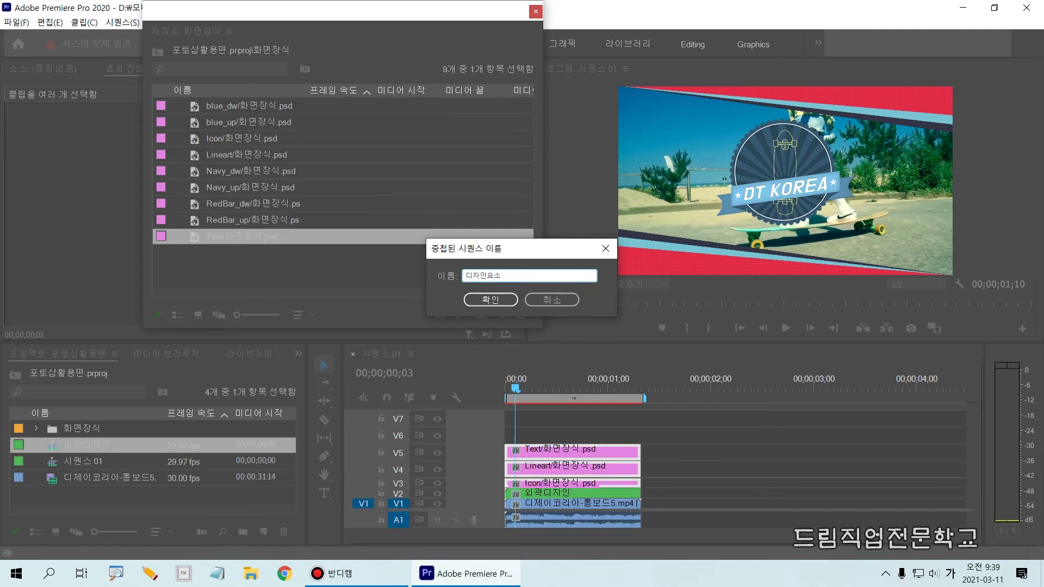
text(ㄴ요소)
click(492, 295)
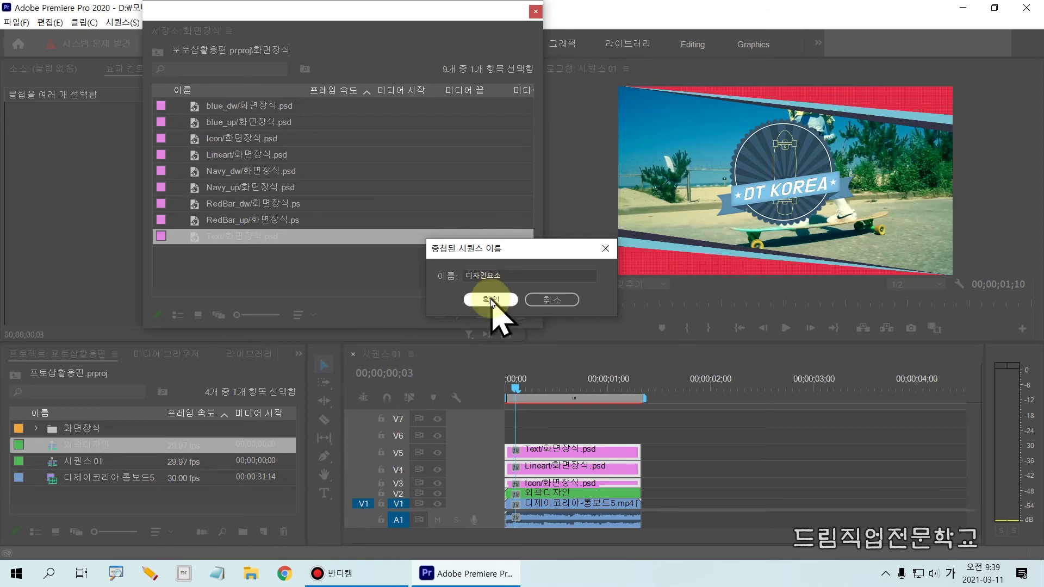
click(544, 486)
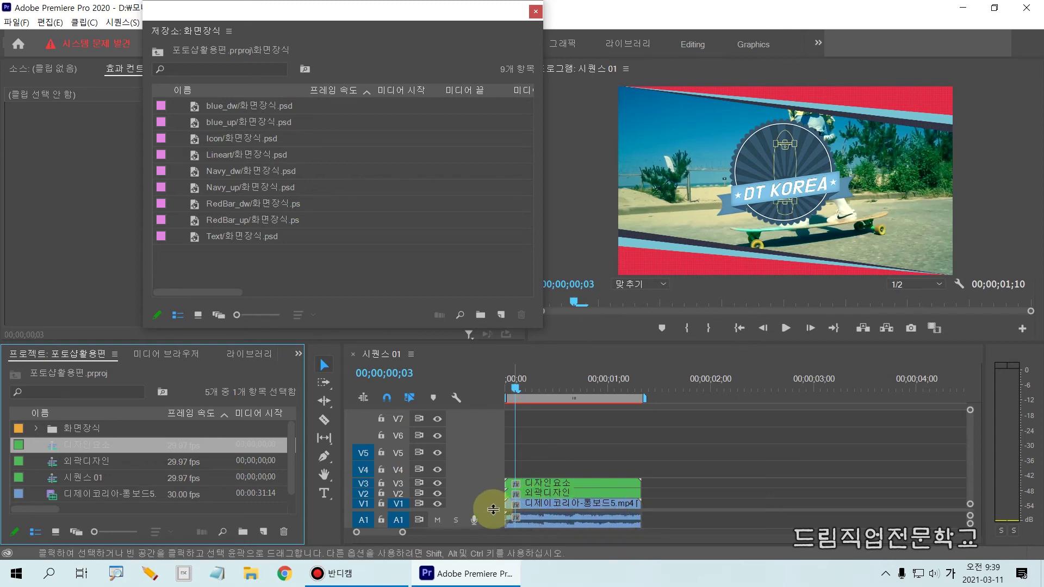
- Bring the lower tracks into view and expand video tracks V1, V2 and V3 to equal height
drag(499, 511, 486, 470)
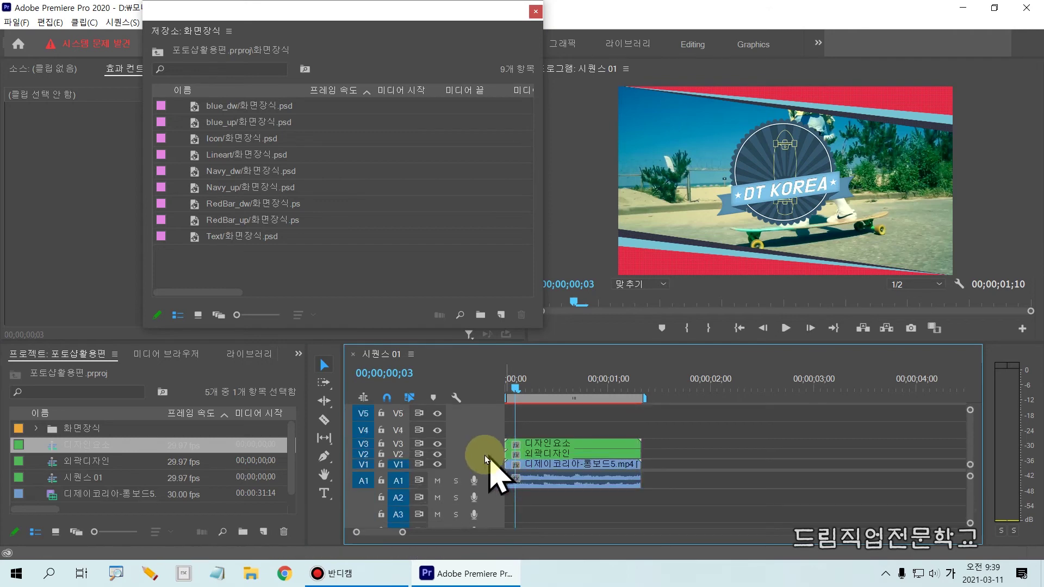
double_click(481, 451)
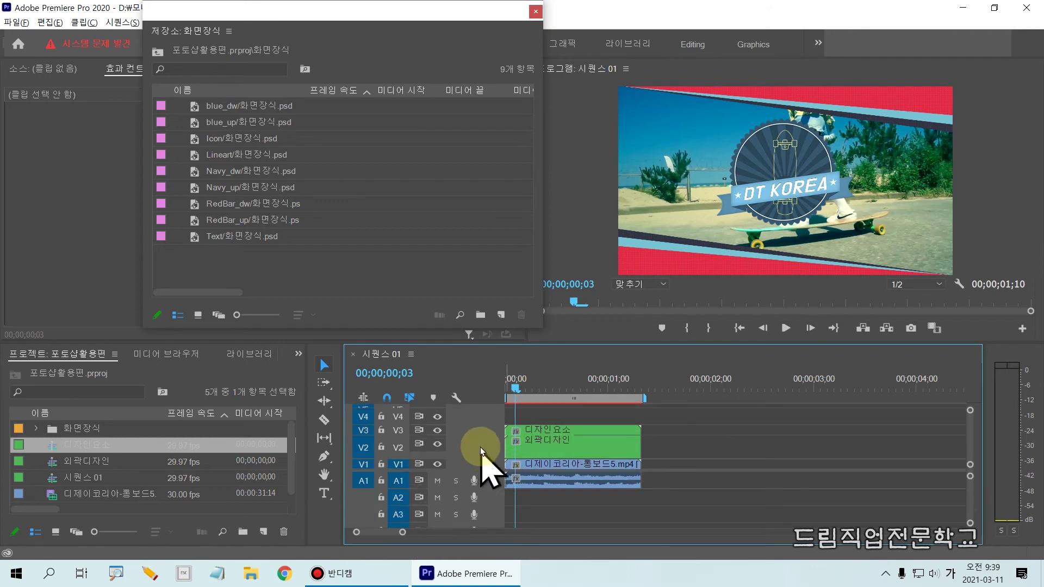
double_click(476, 430)
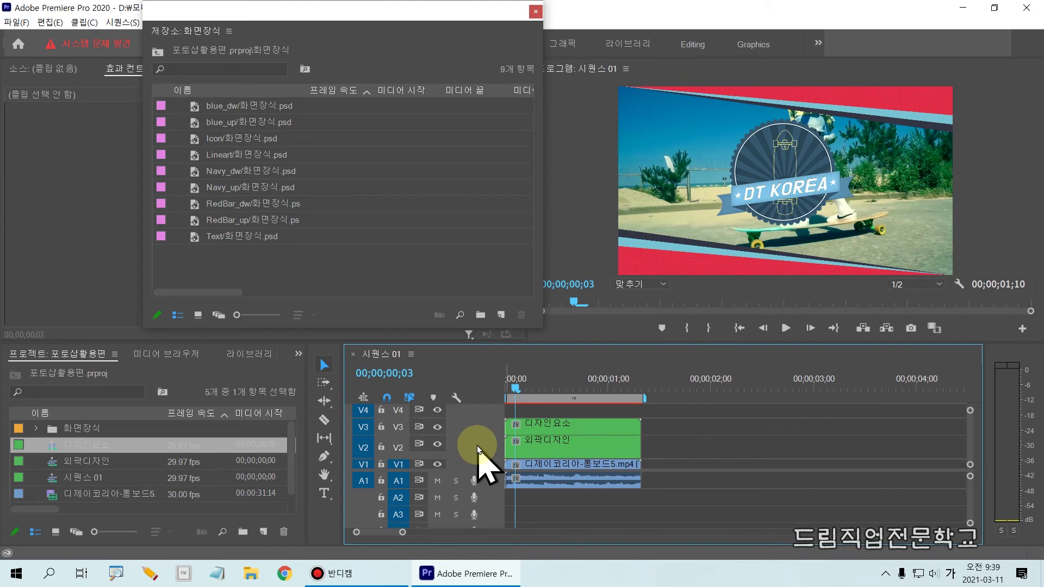
double_click(477, 445)
double_click(478, 466)
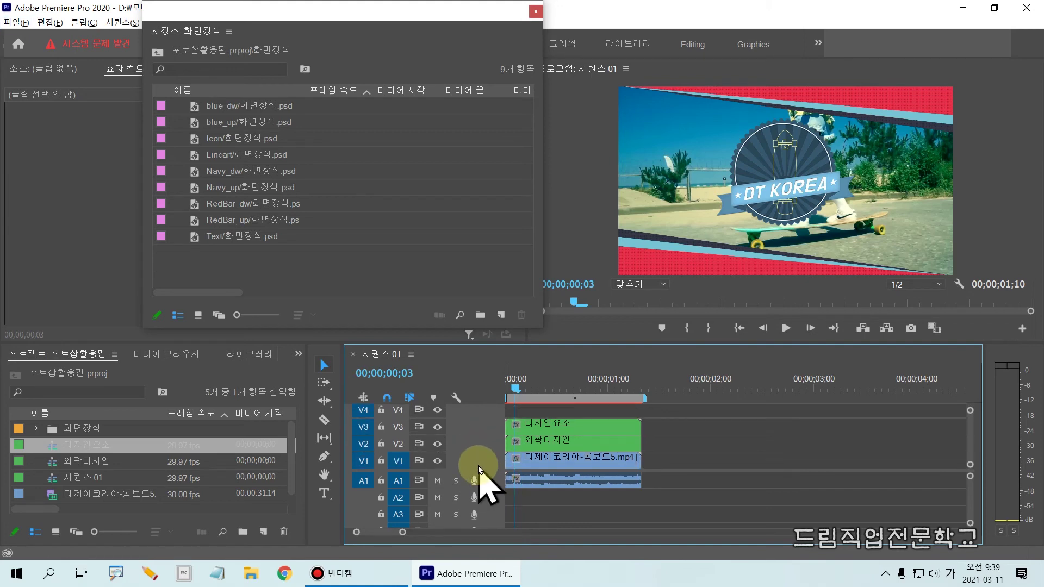
mouse_move(459, 419)
mouse_down()
mouse_move(472, 468)
mouse_move(492, 467)
mouse_move(506, 416)
mouse_move(469, 418)
mouse_move(476, 440)
mouse_move(490, 408)
mouse_move(492, 435)
mouse_move(509, 418)
mouse_up()
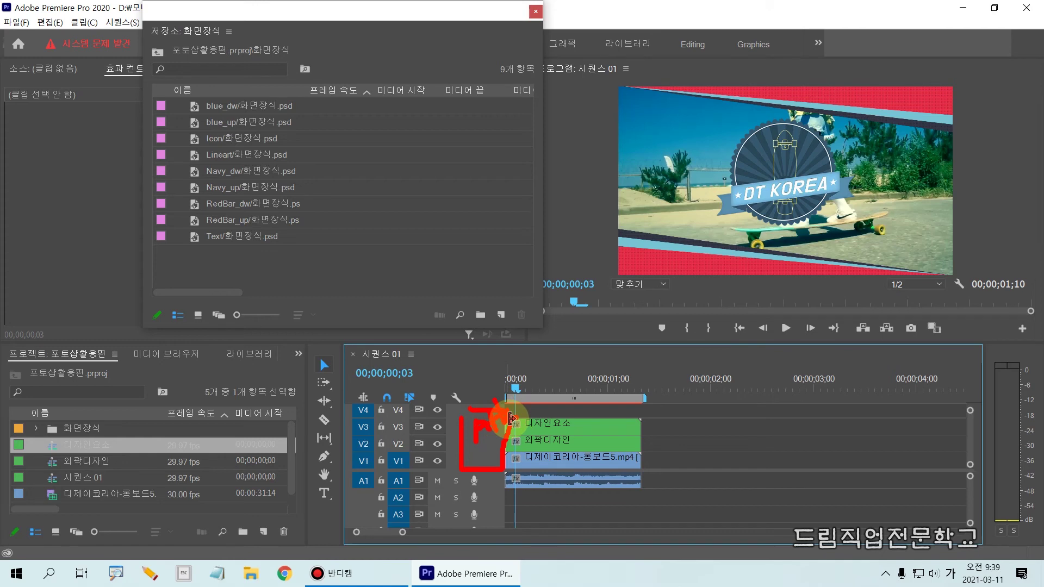
- Select the 디자인요소 clip on V3 and close the floating 화면장식 bin window
click(559, 428)
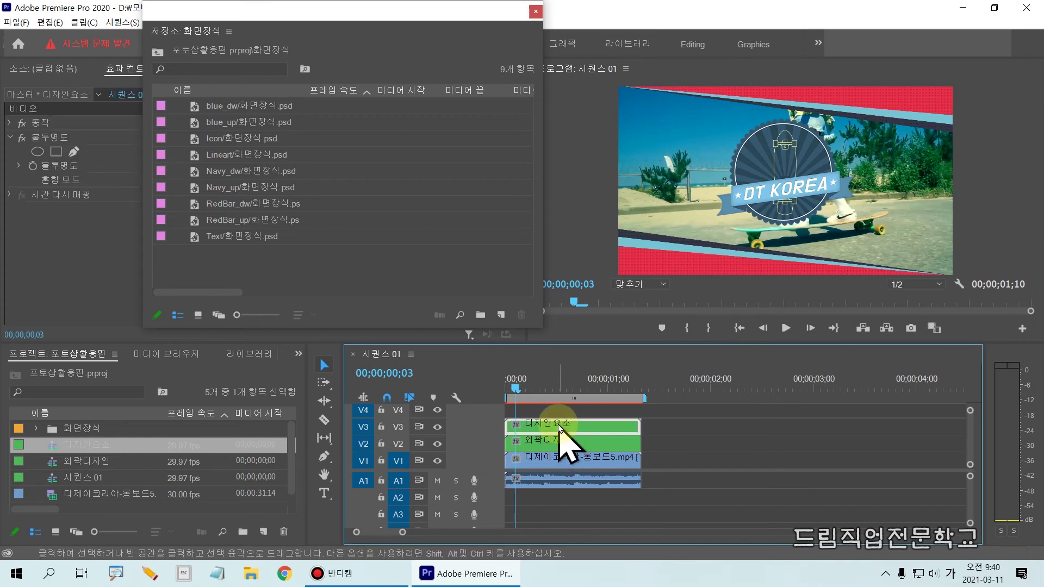
drag(492, 412, 653, 435)
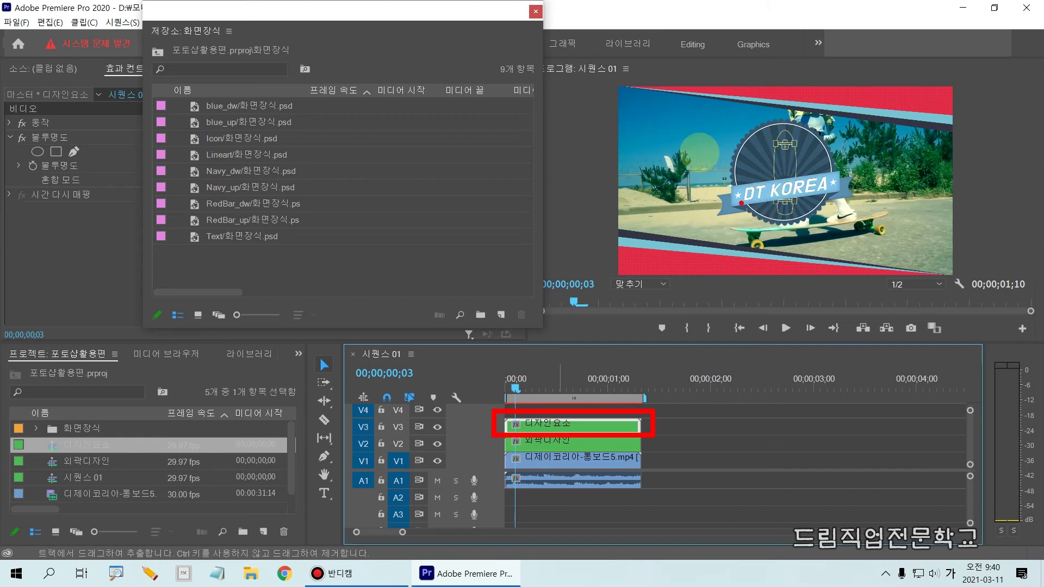
key(Escape)
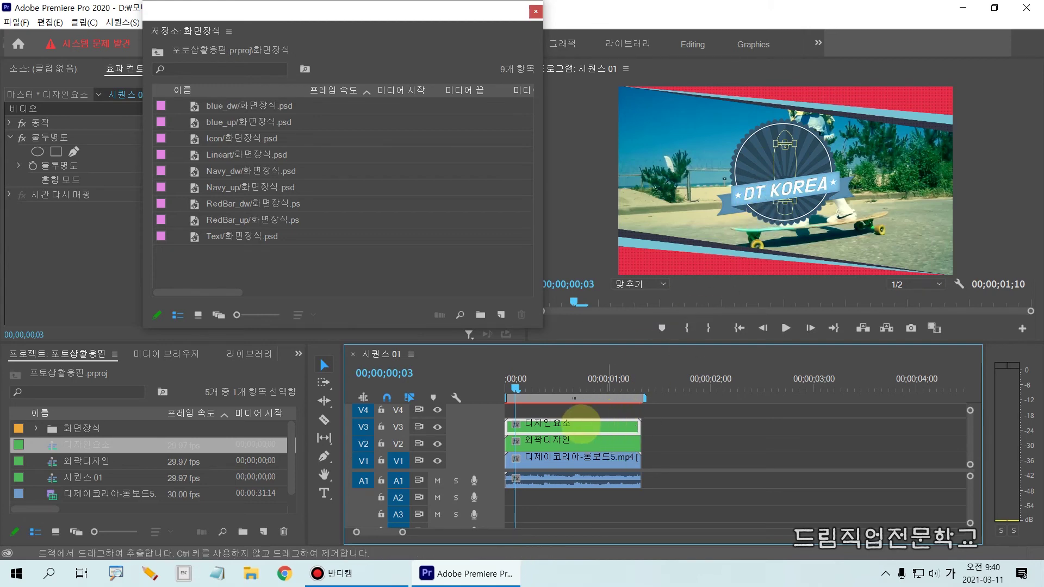
drag(493, 408, 646, 436)
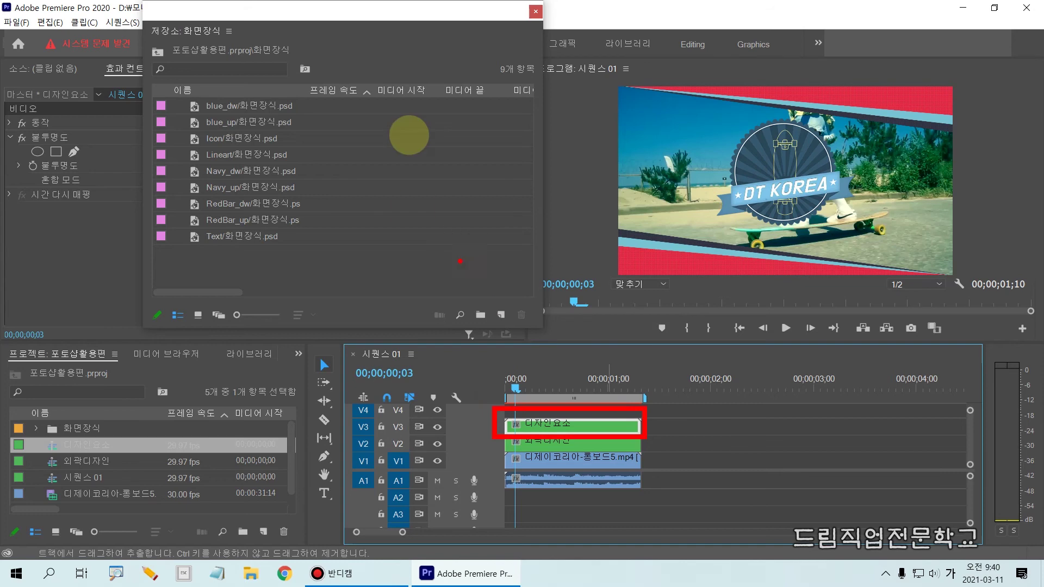
mouse_move(459, 5)
mouse_down()
mouse_move(411, 43)
mouse_move(408, 64)
mouse_up()
drag(411, 19, 443, 70)
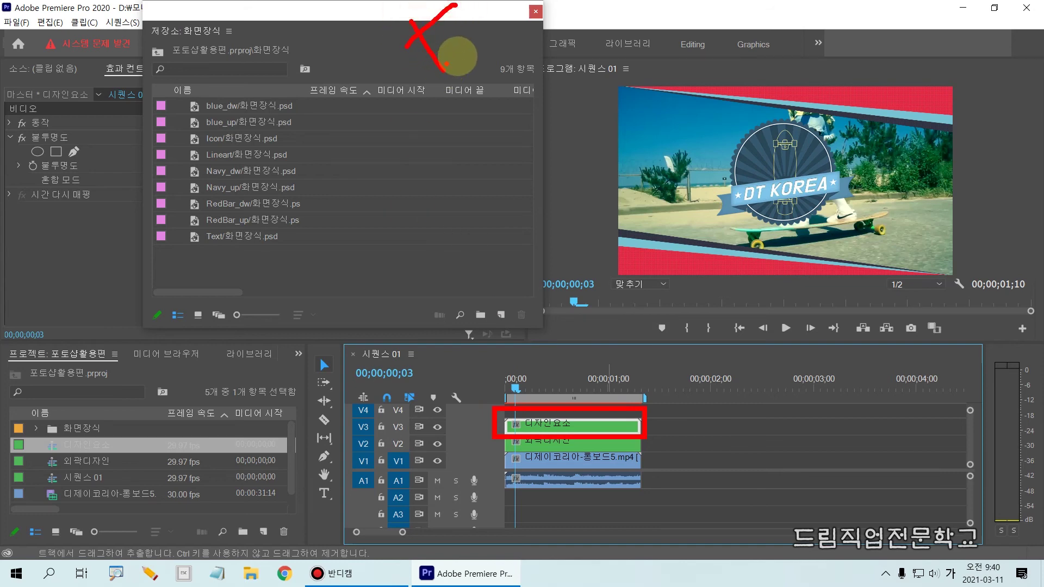
click(536, 11)
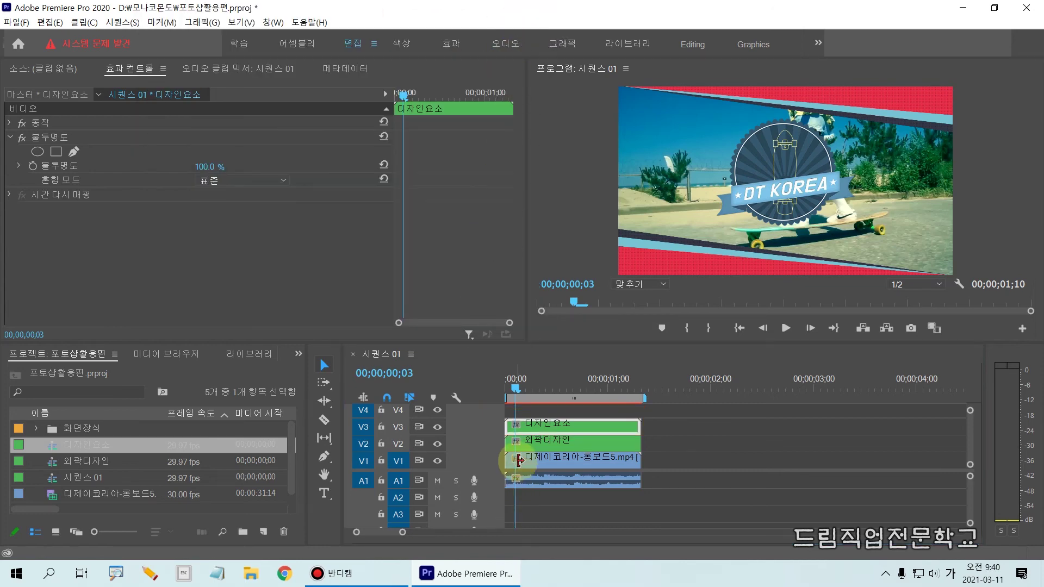
- Scale the 디자인요소 badge down to about 63.9% around its centre in the program preview and deselect its frame
click(784, 189)
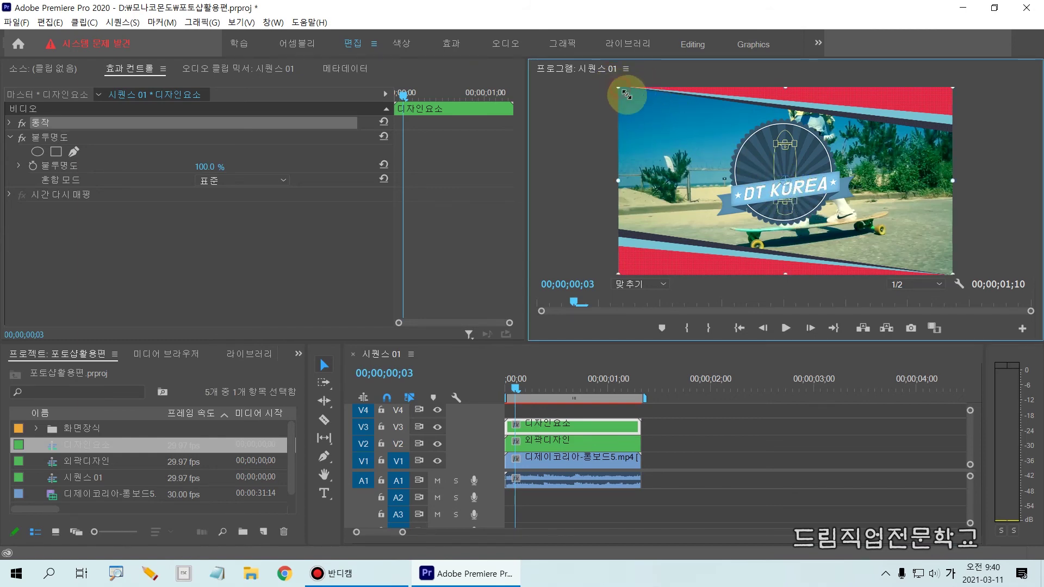
drag(631, 98, 656, 126)
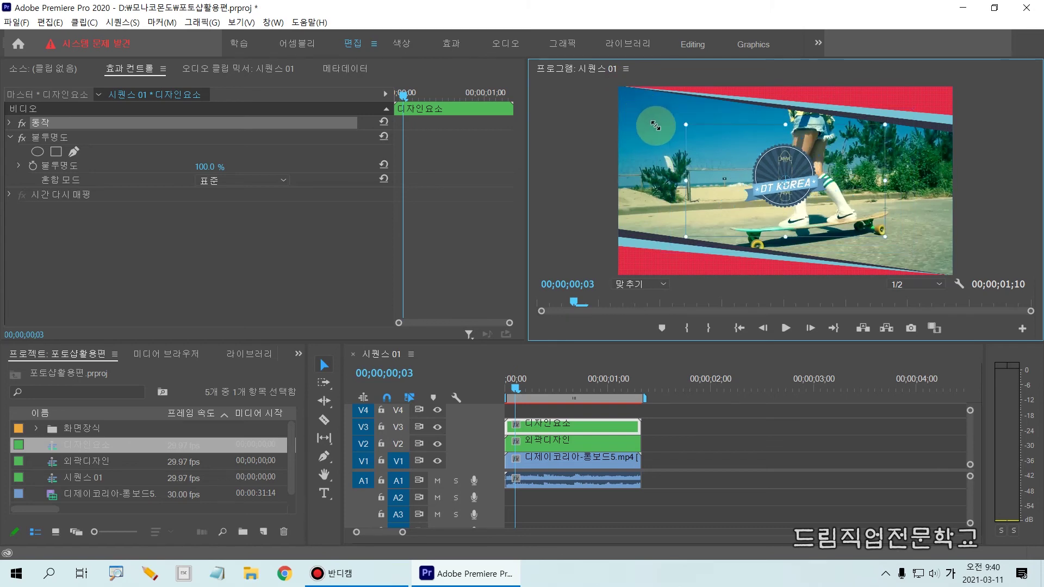
drag(655, 126, 647, 124)
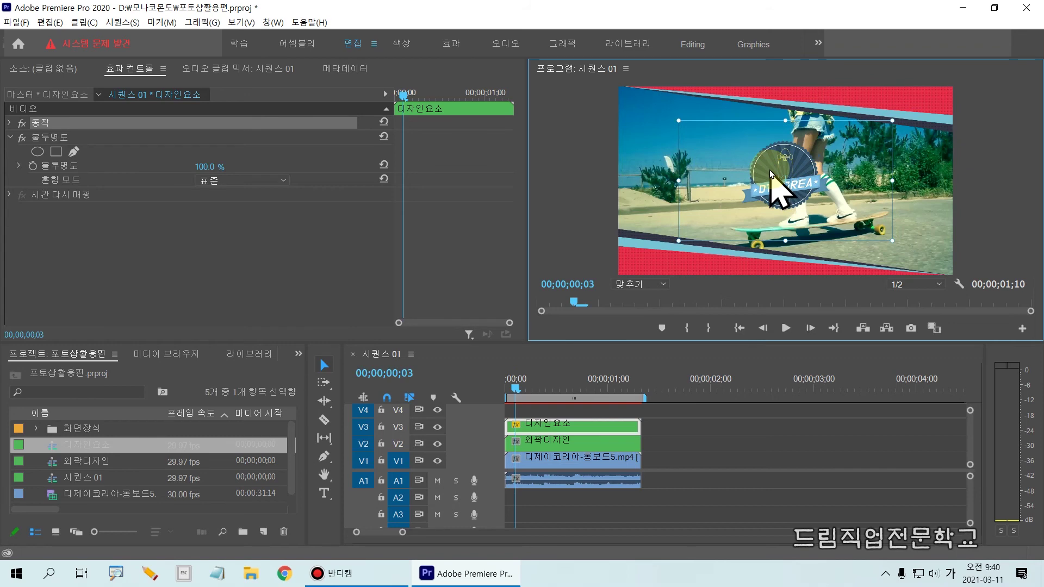
click(603, 192)
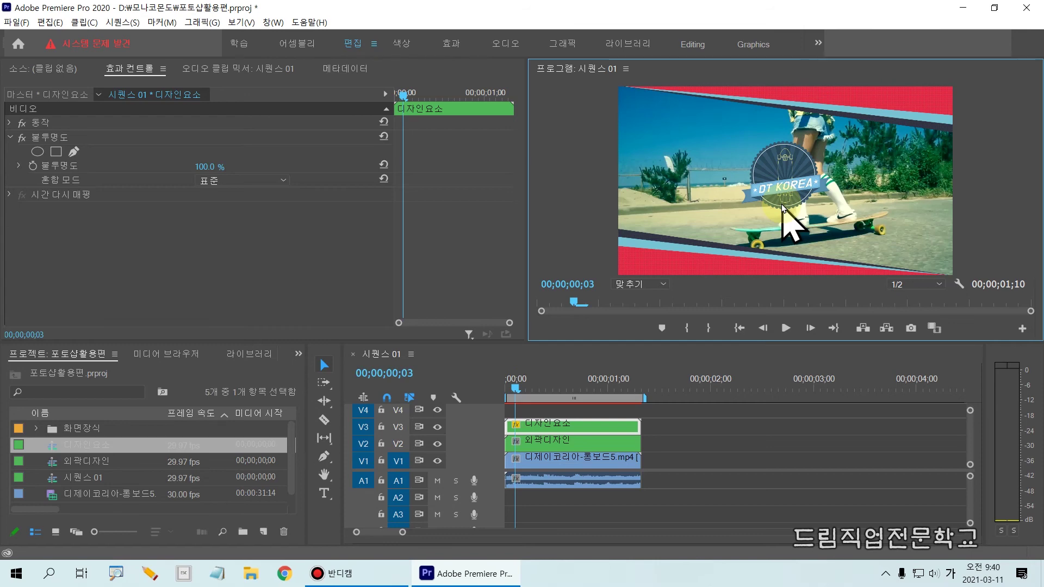
- Move the playhead to the sequence start at 00;00;00;00 and expand the Motion (동작) properties of the 디자인요소 clip
click(508, 389)
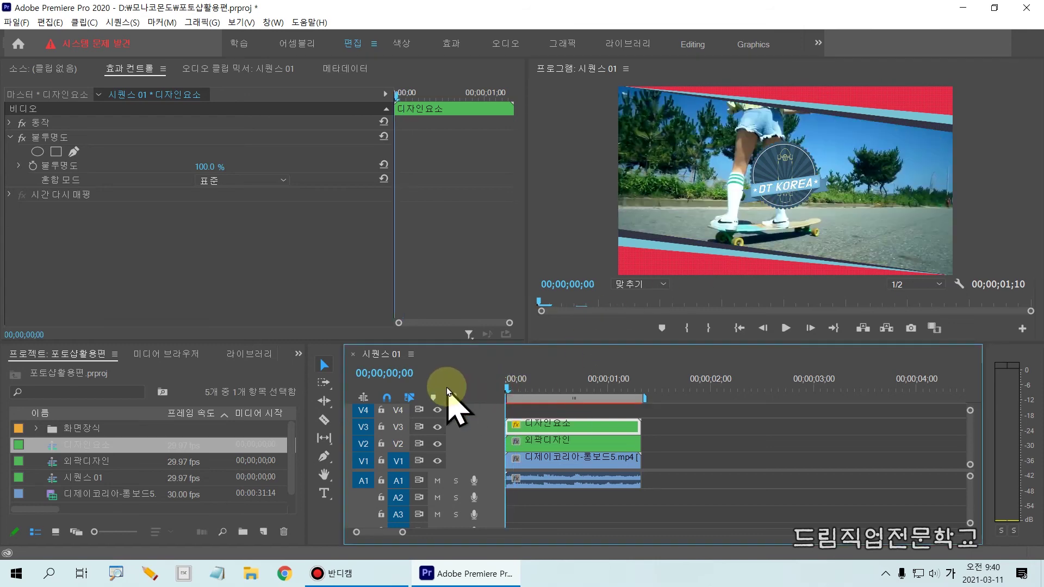
drag(680, 390, 477, 353)
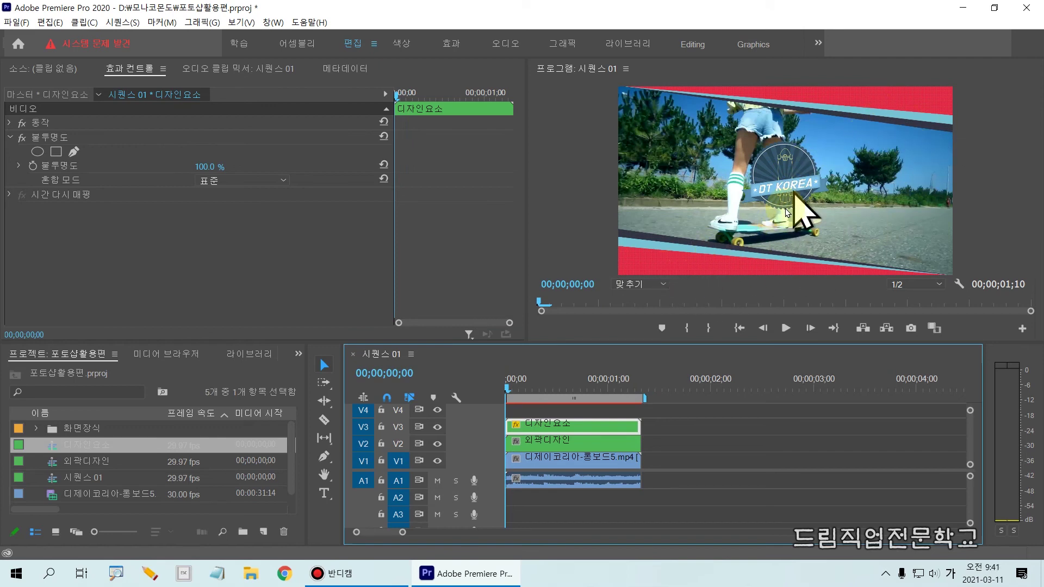
drag(511, 384, 490, 402)
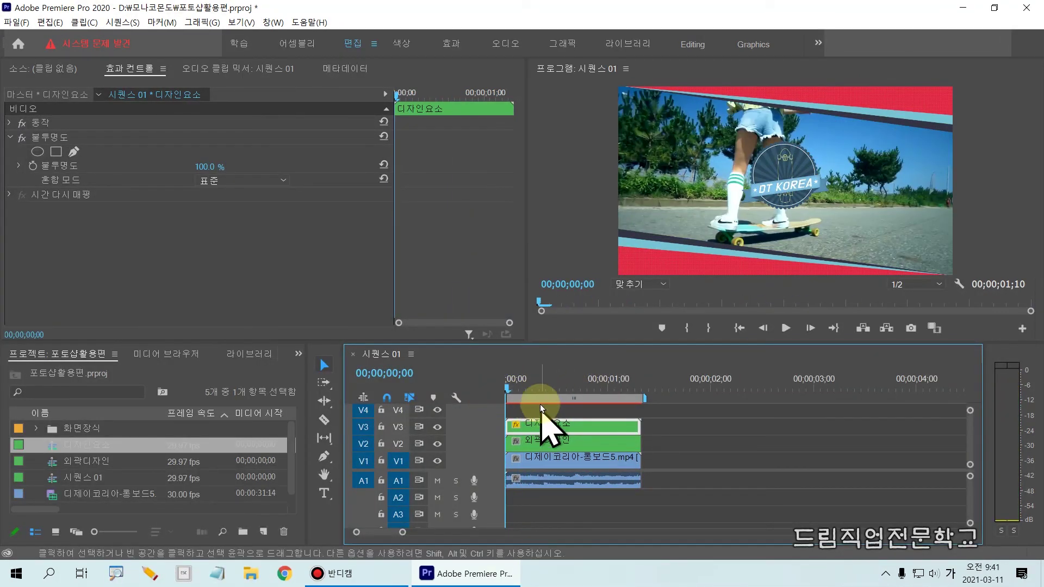
drag(735, 132, 838, 218)
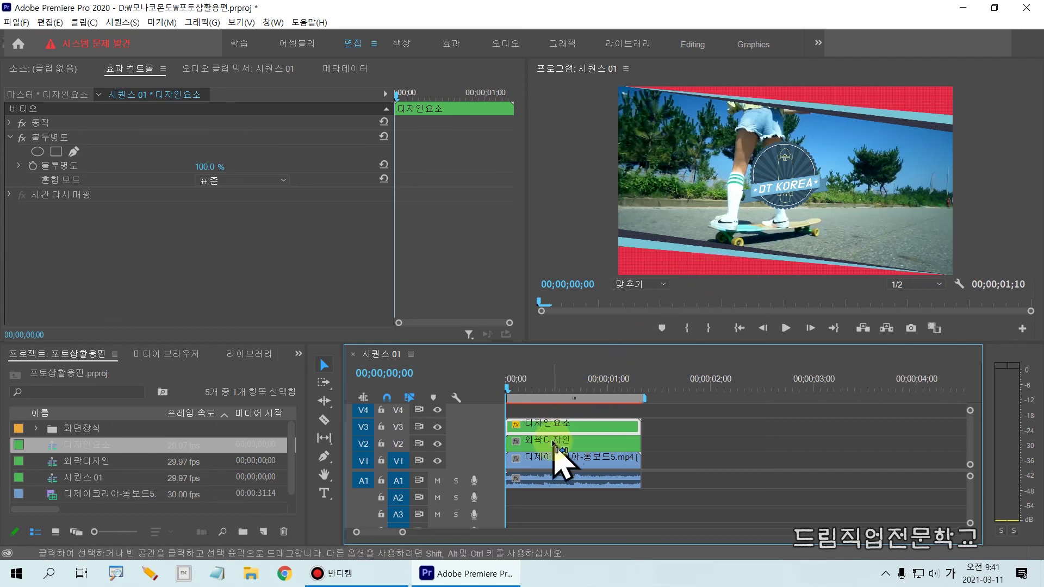
drag(508, 423, 500, 522)
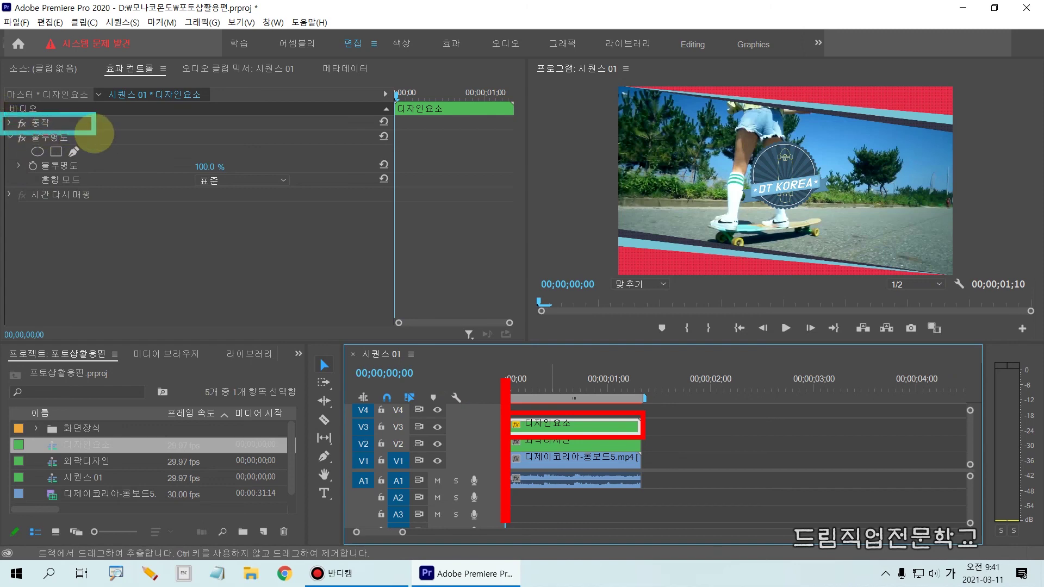
click(41, 123)
click(10, 123)
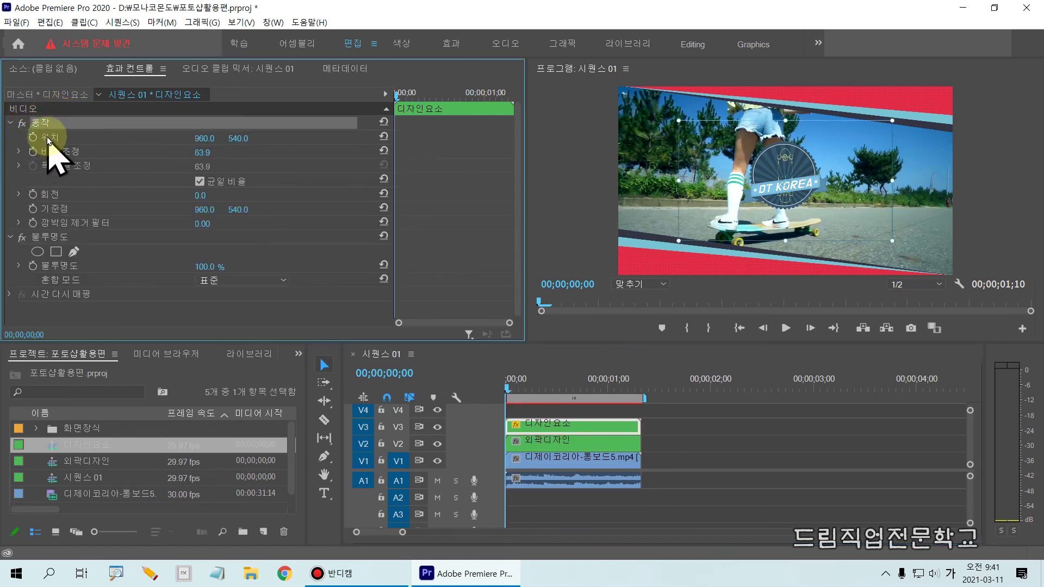
- Turn on Rotation (회전) animation for the 디자인요소 clip, setting a 0.0 keyframe at the sequence start
click(46, 136)
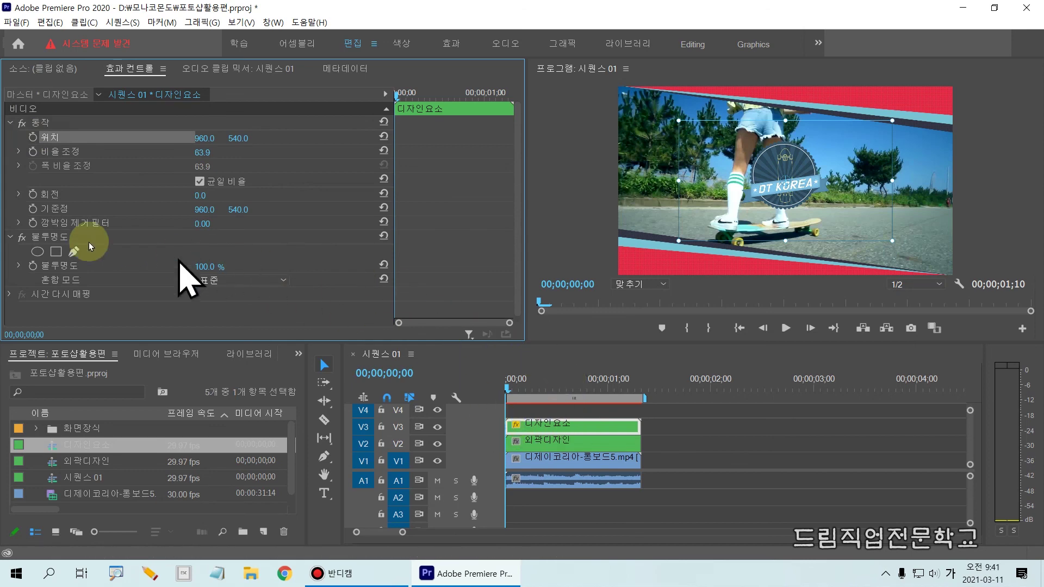
click(10, 141)
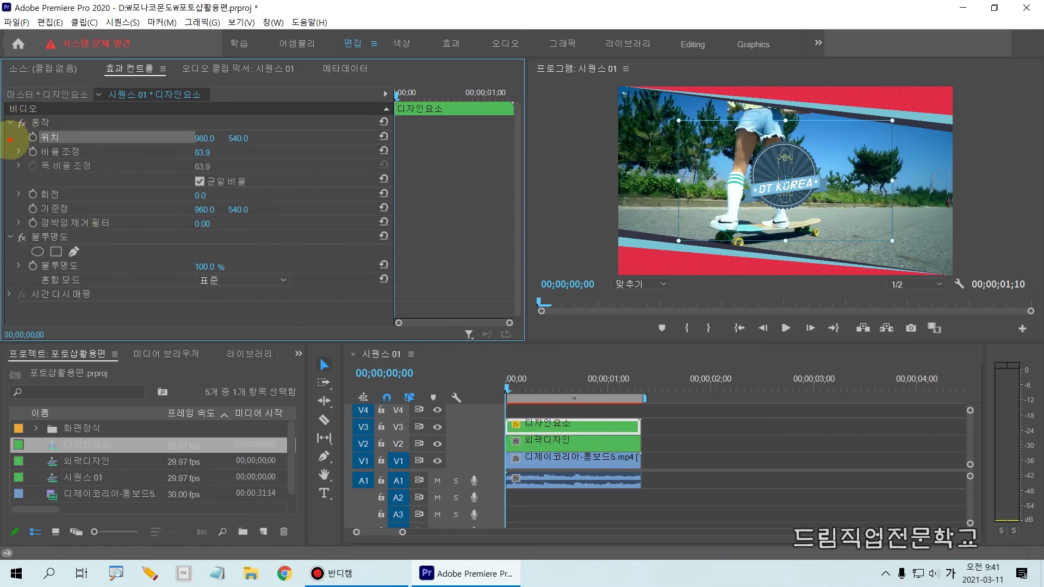
mouse_move(9, 180)
mouse_down()
mouse_move(240, 205)
mouse_move(239, 215)
mouse_up()
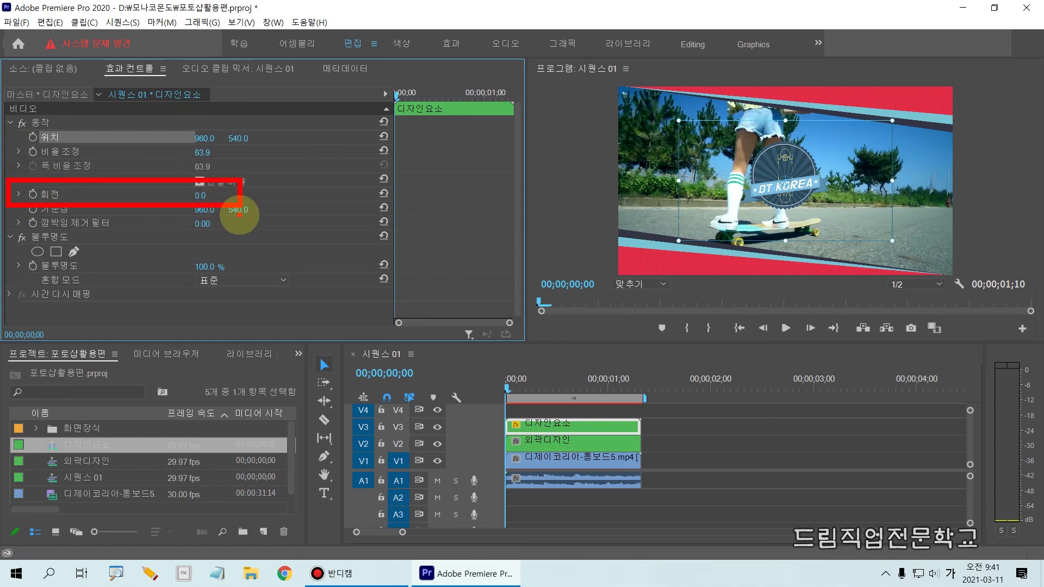
click(32, 194)
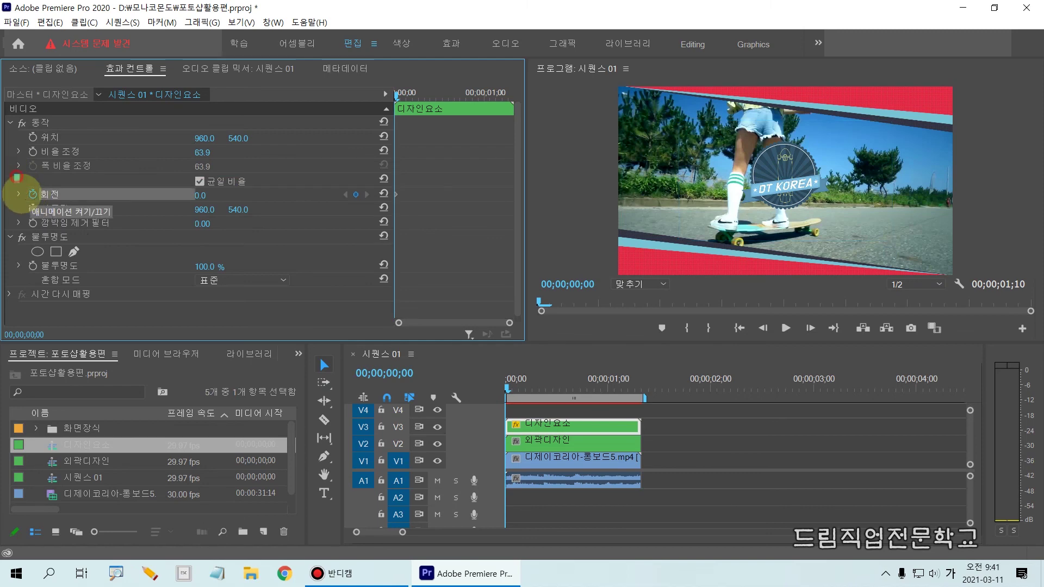
mouse_move(16, 175)
mouse_down()
mouse_move(73, 207)
mouse_move(35, 203)
mouse_move(54, 182)
mouse_up()
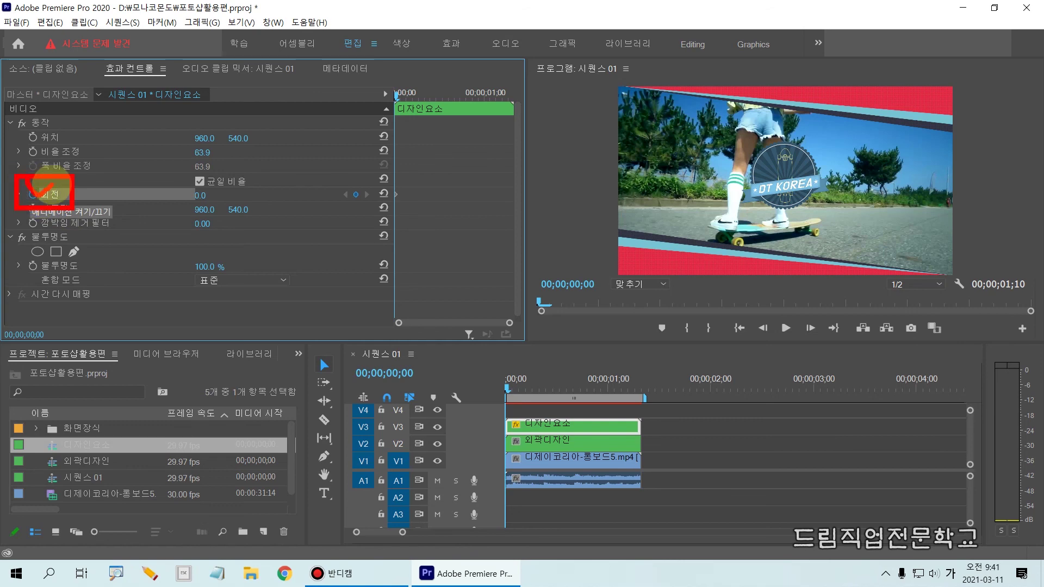
key(Escape)
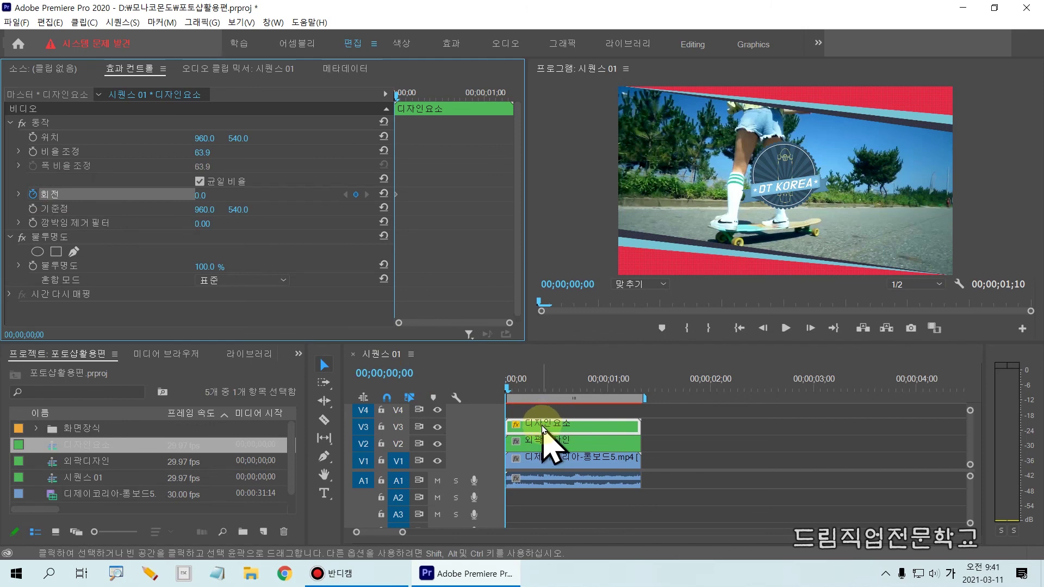
- Add a Rotation keyframe of 360 degrees to the 디자인요소 clip at 00;00;01;09
click(512, 387)
drag(577, 393, 639, 407)
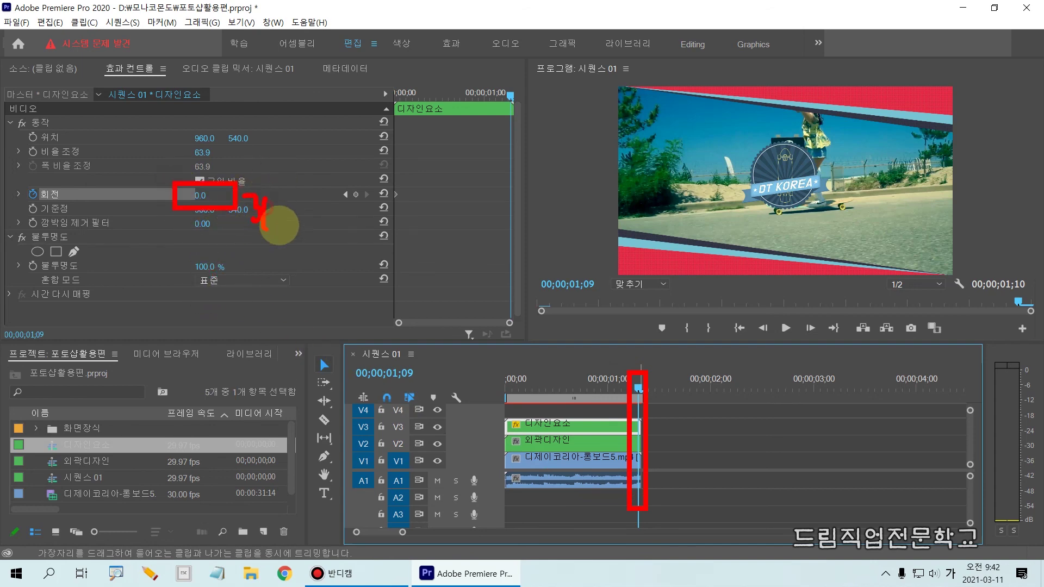
click(201, 196)
click(200, 195)
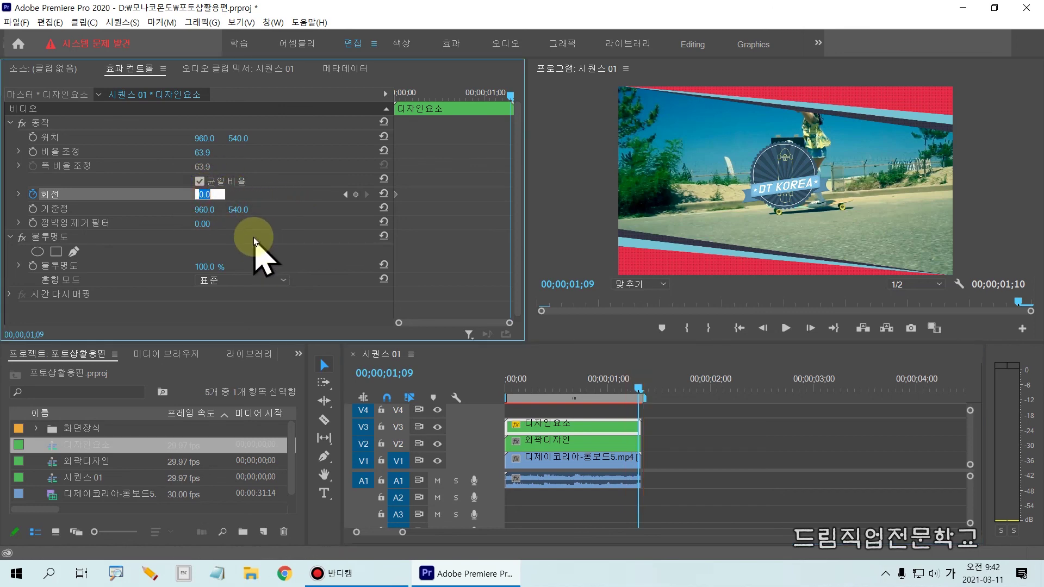
text(360)
key(Return)
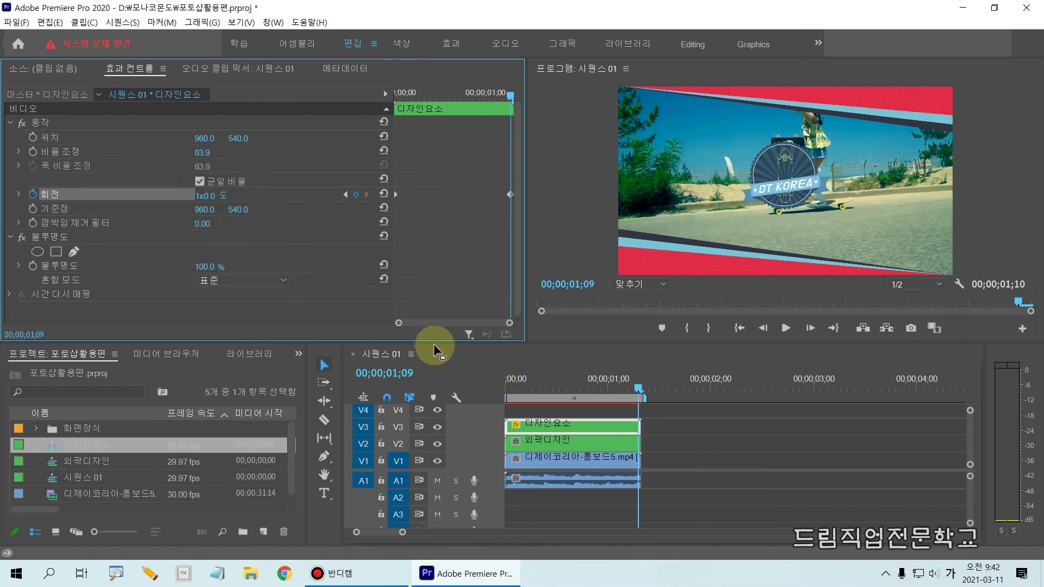
click(184, 178)
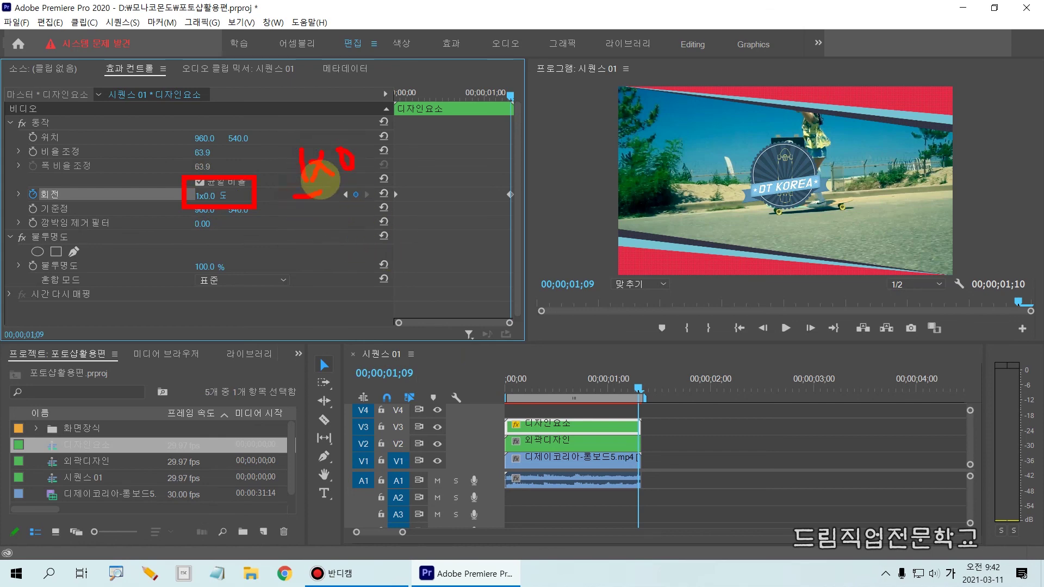
mouse_move(298, 145)
mouse_down()
mouse_move(274, 136)
mouse_move(283, 186)
mouse_up()
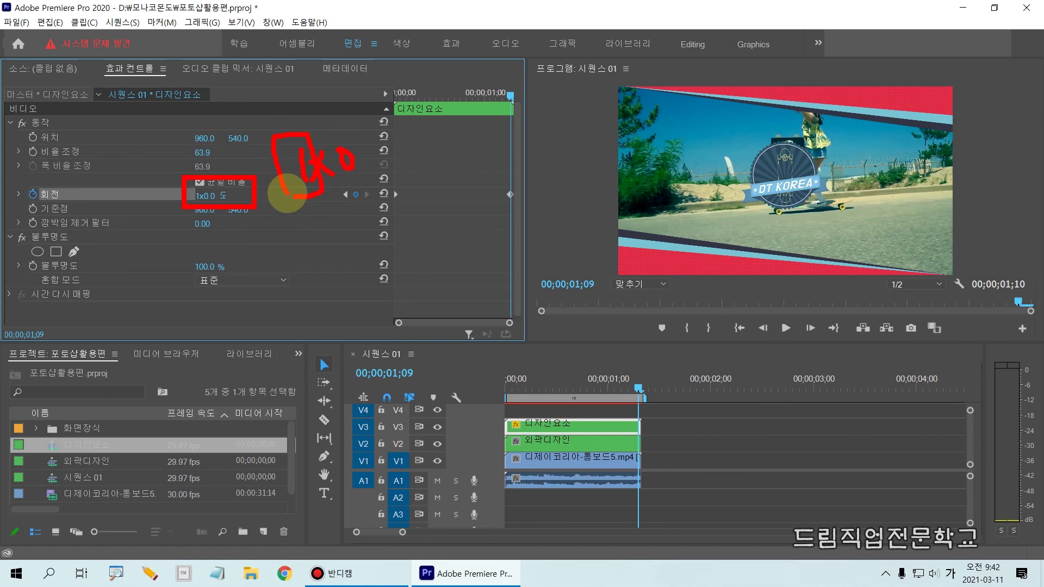
- Play the sequence from the start to check the badge's rotation, return the playhead to 00;00;00;00 and deselect the clip
drag(639, 388, 473, 373)
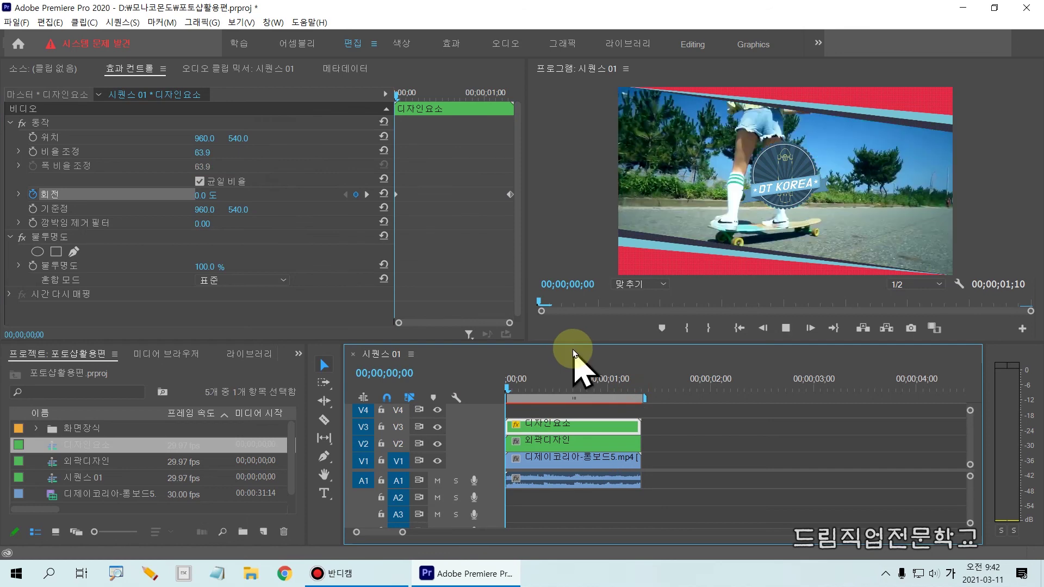
key(space)
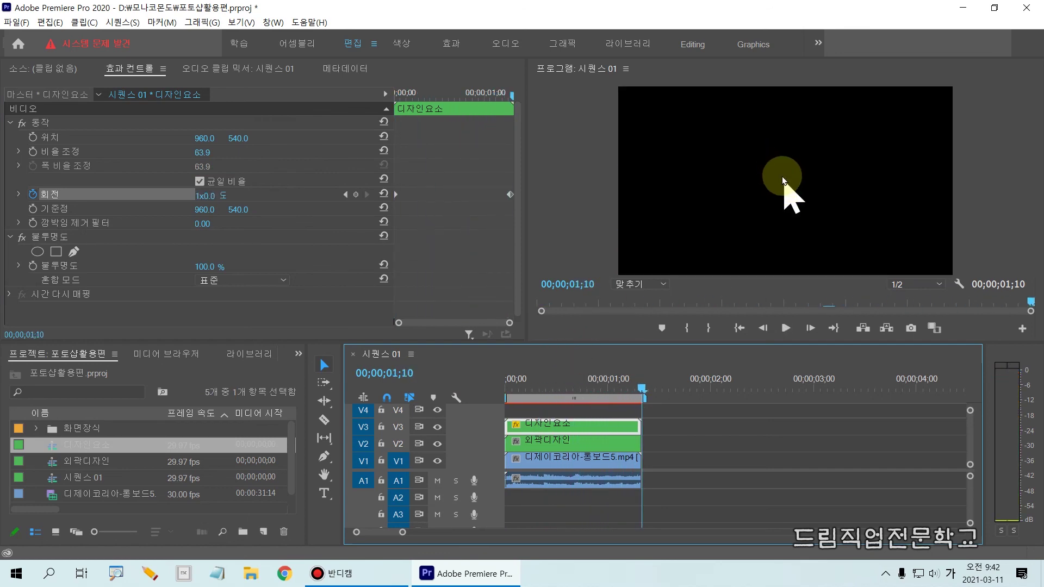
drag(644, 396, 413, 398)
drag(506, 388, 640, 407)
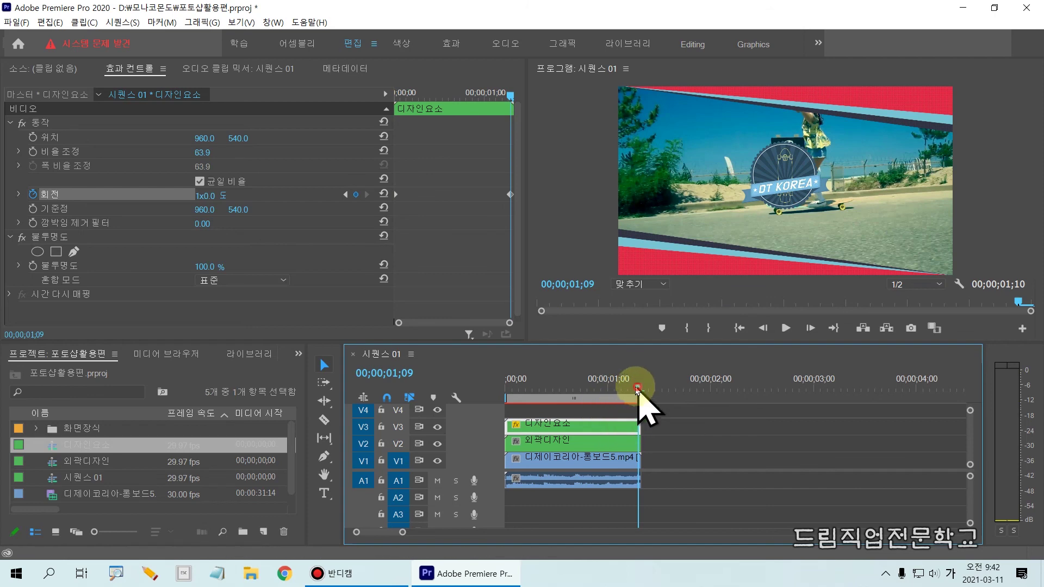
key(Home)
key(space)
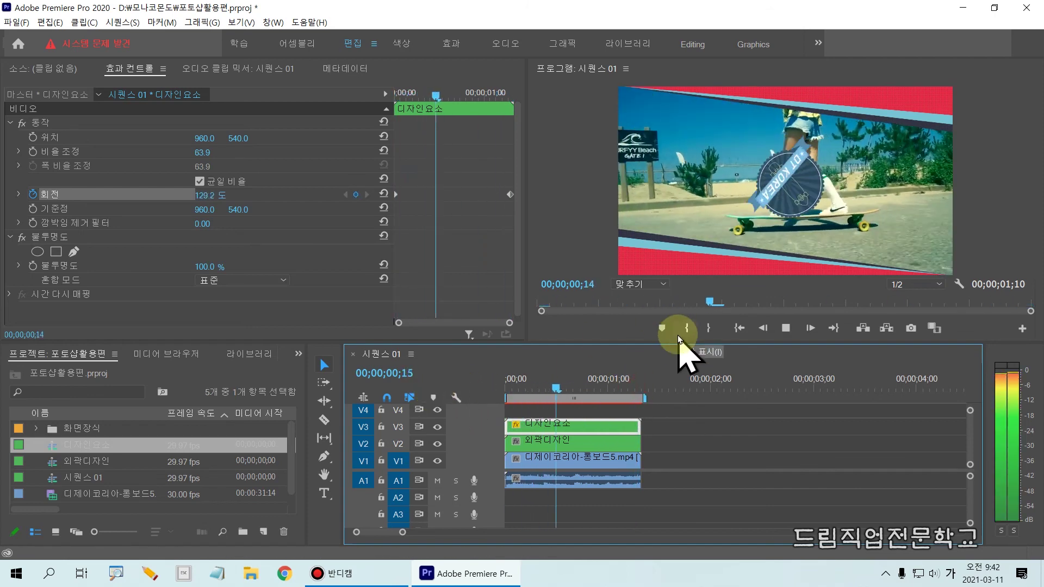
click(611, 390)
drag(612, 389, 511, 433)
click(712, 458)
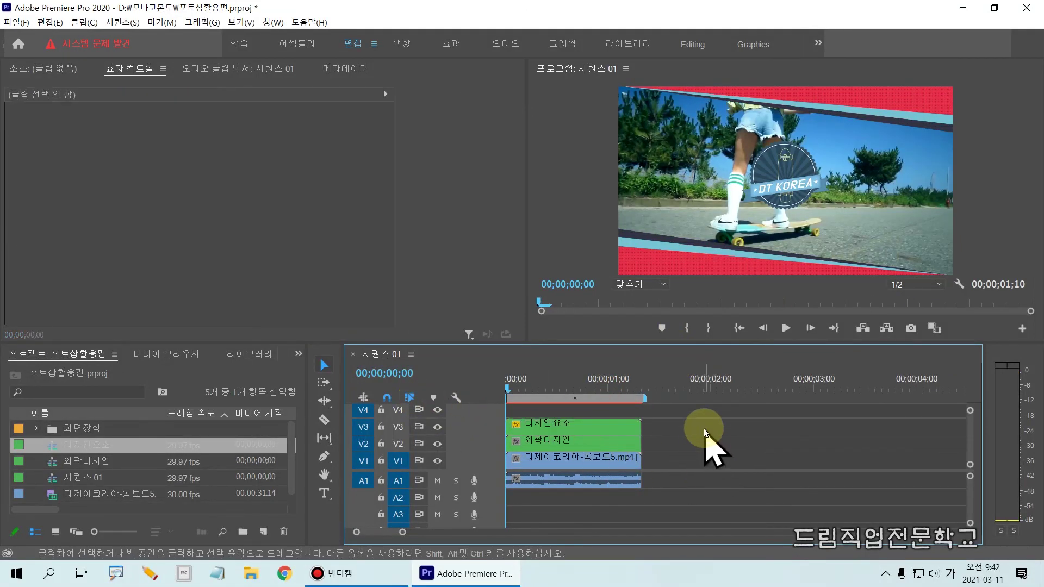